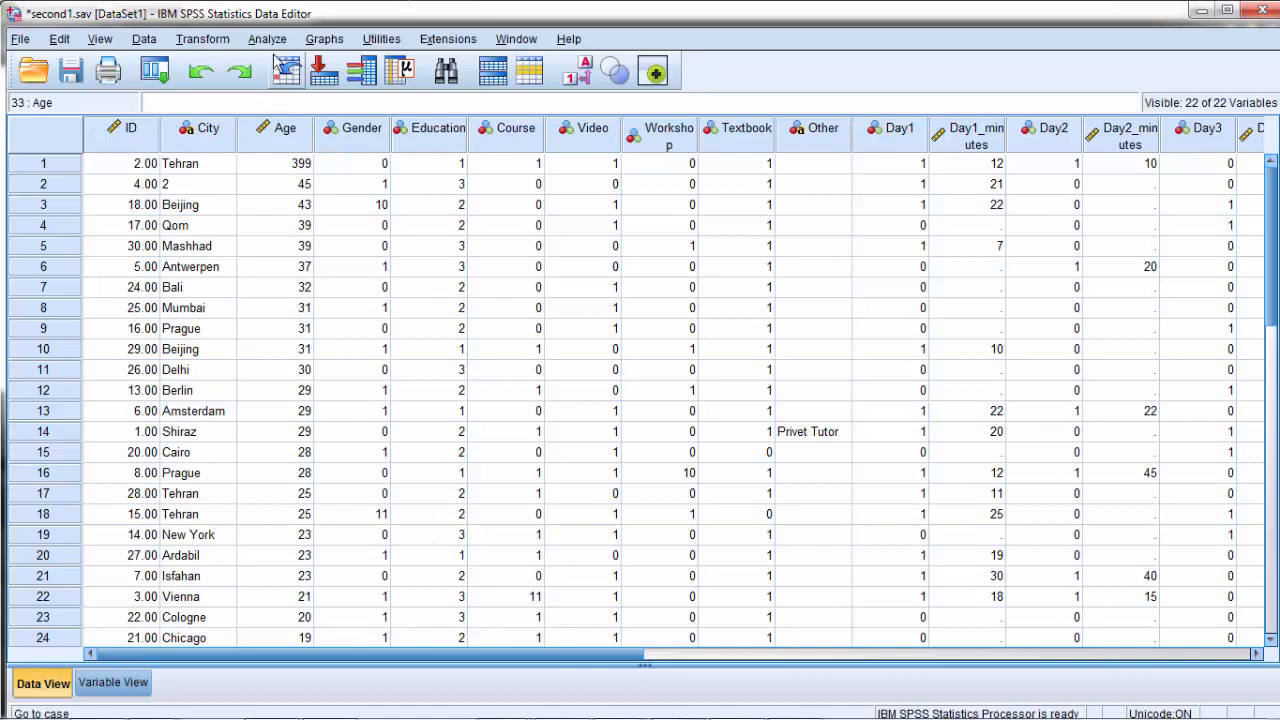
# Step: Open the Descriptives procedure for the second1.sav dataset
pyautogui.click(267, 39)
pyautogui.moveTo(390, 85)
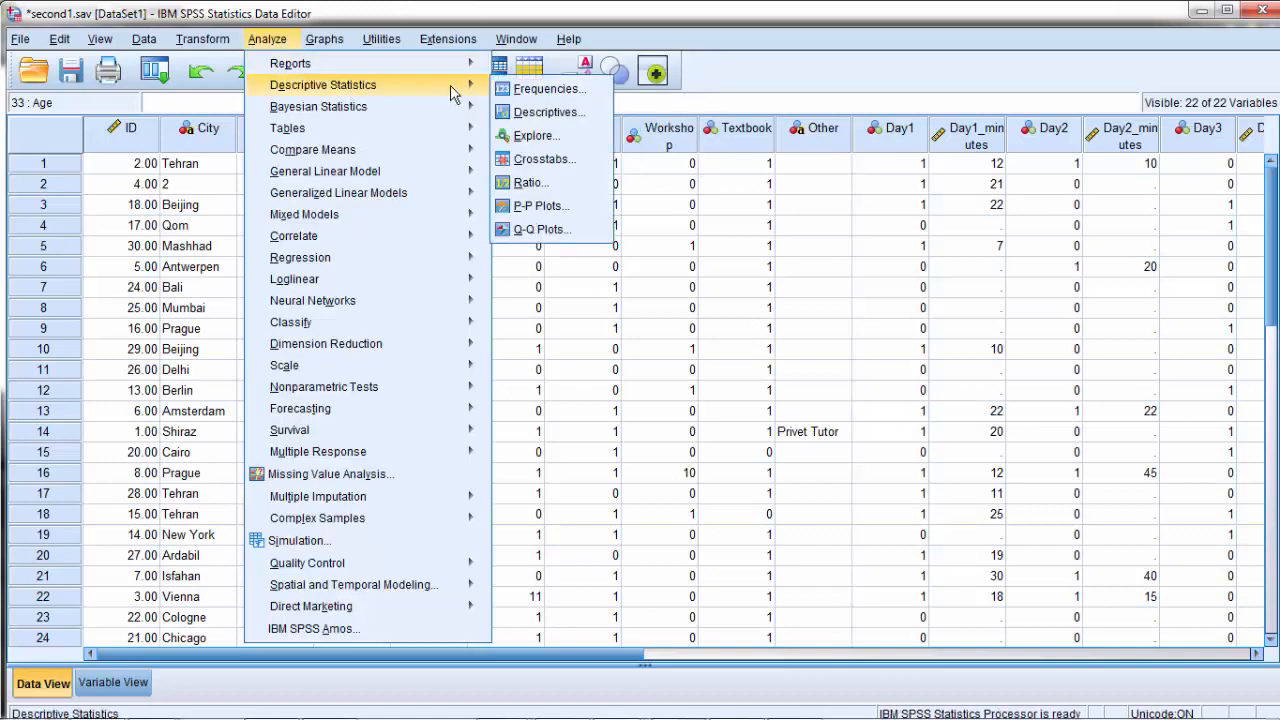
pyautogui.click(545, 112)
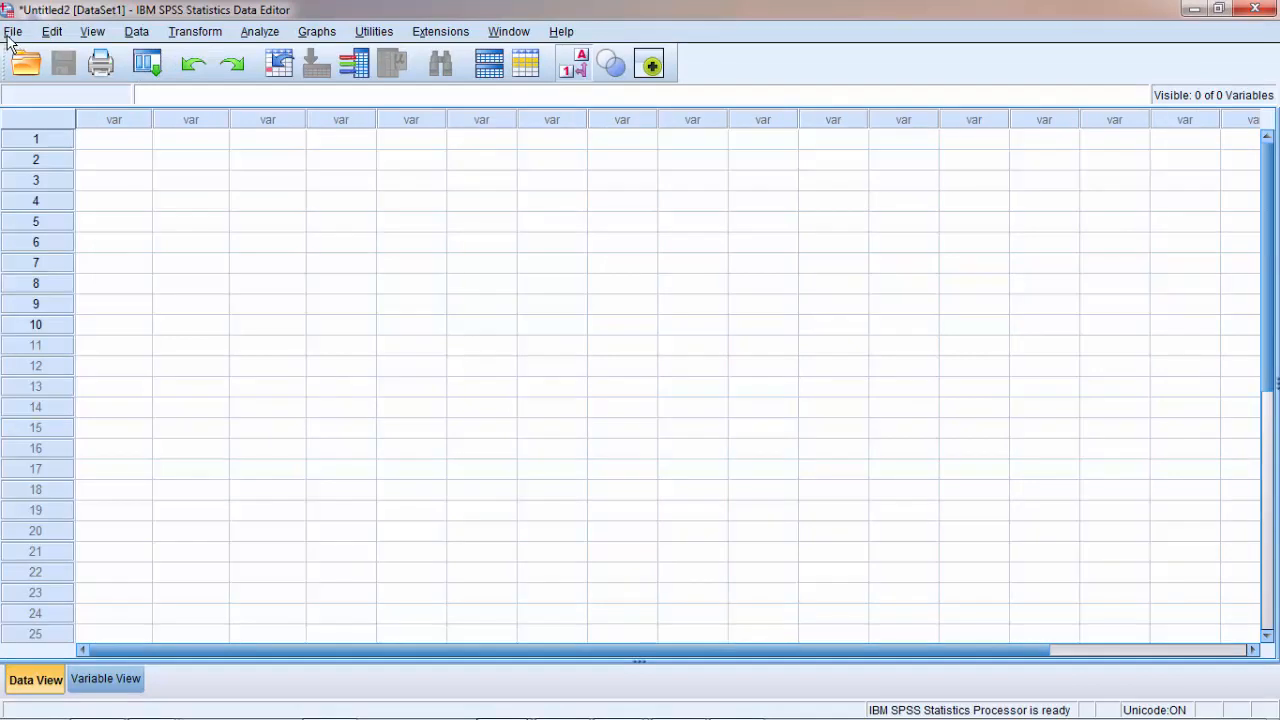
# Step: Open the SPSS data file data3.sav from the Desktop
pyautogui.click(10, 31)
pyautogui.moveTo(112, 62)
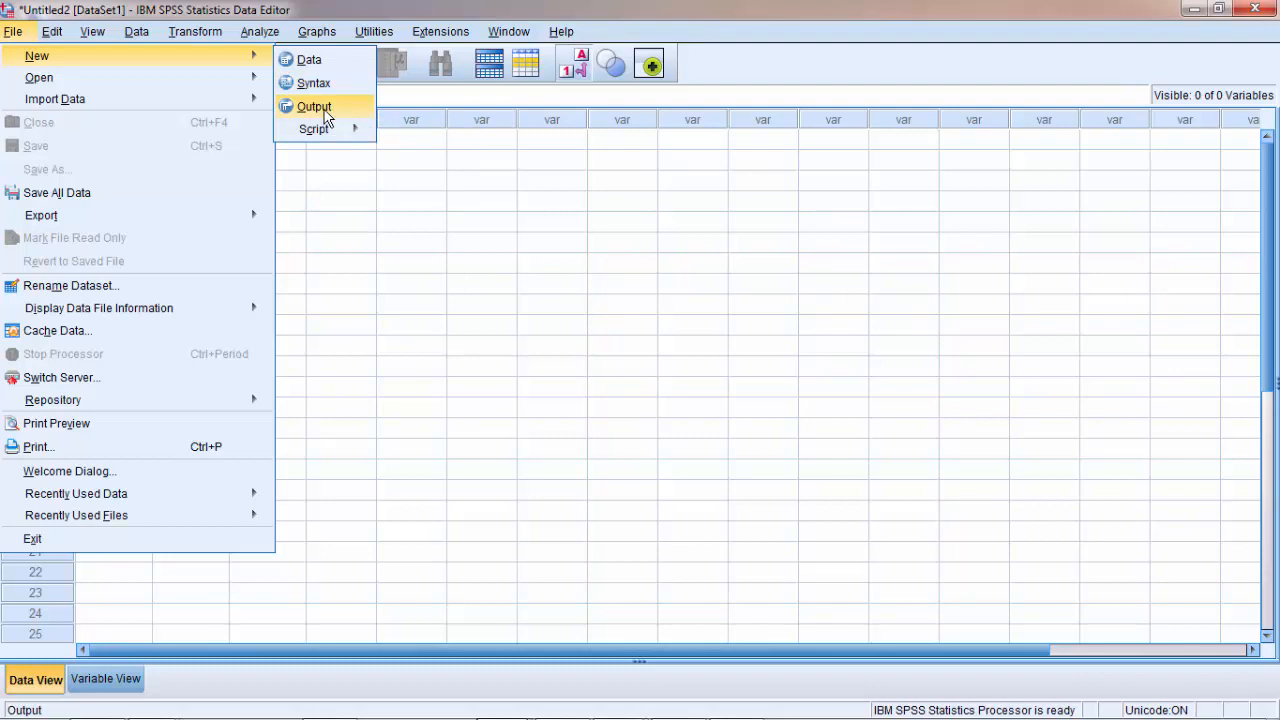
pyautogui.moveTo(72, 79)
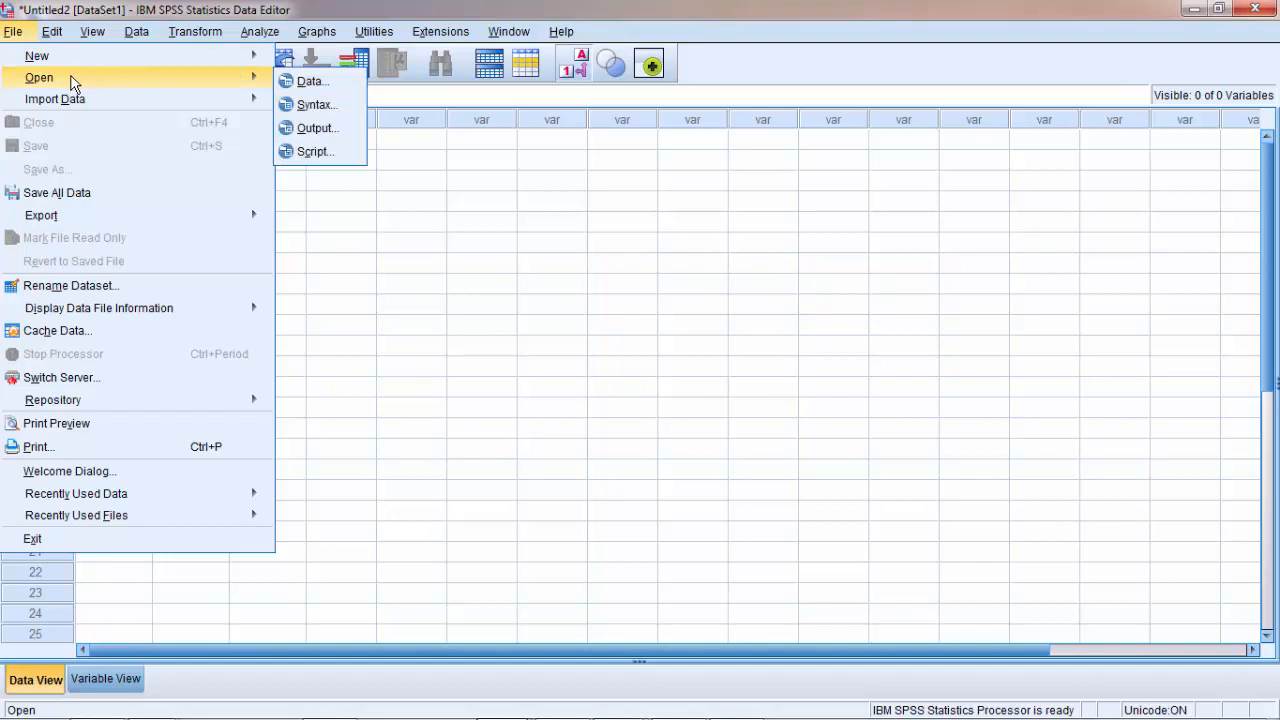
pyautogui.click(310, 81)
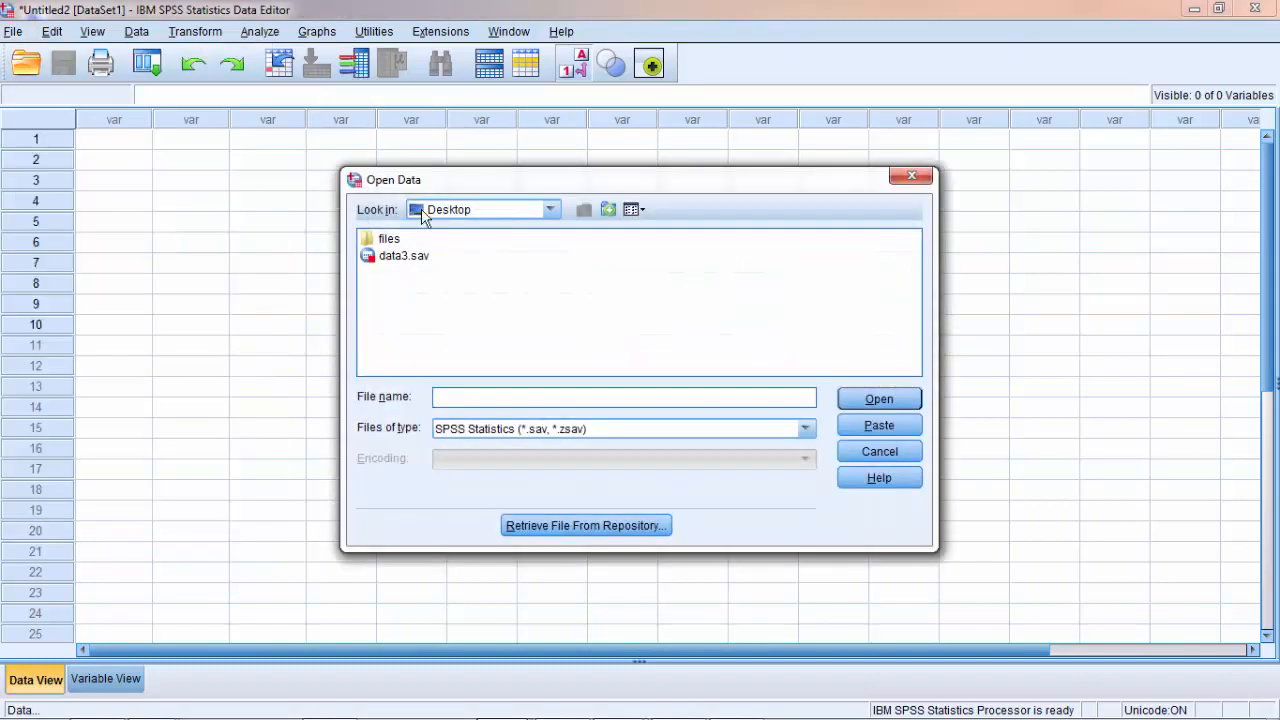
pyautogui.click(395, 258)
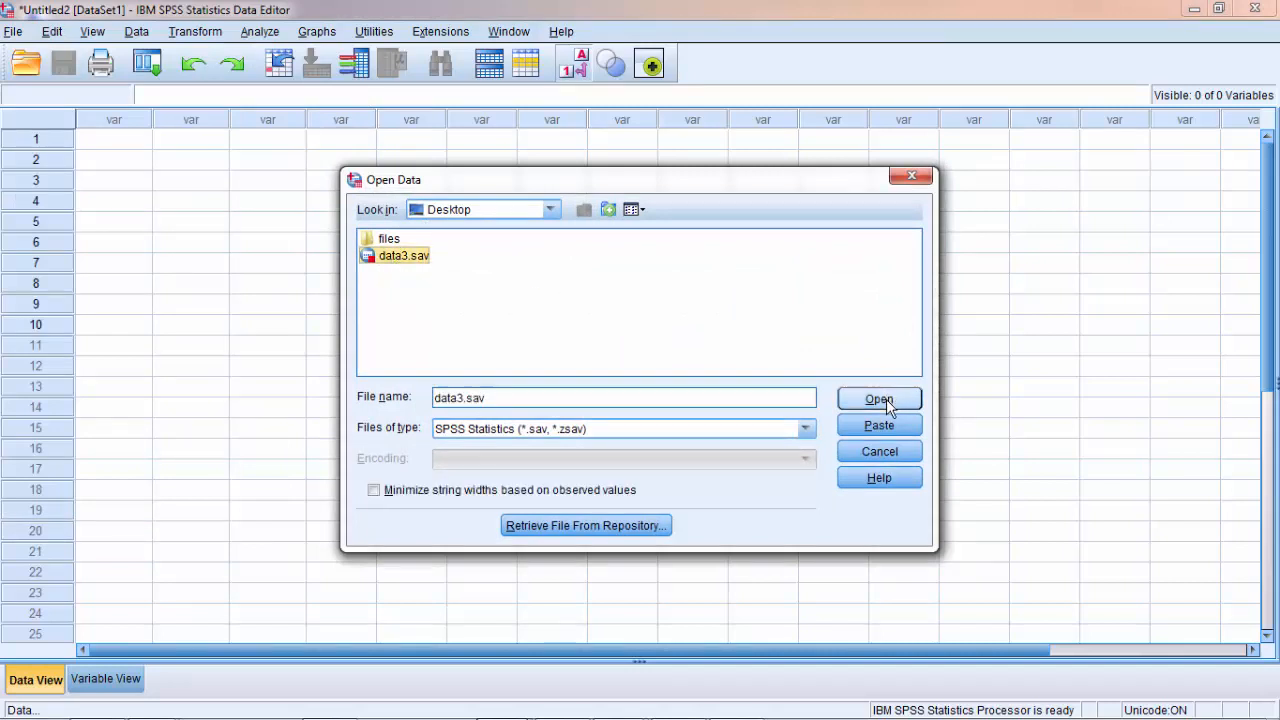
pyautogui.click(551, 210)
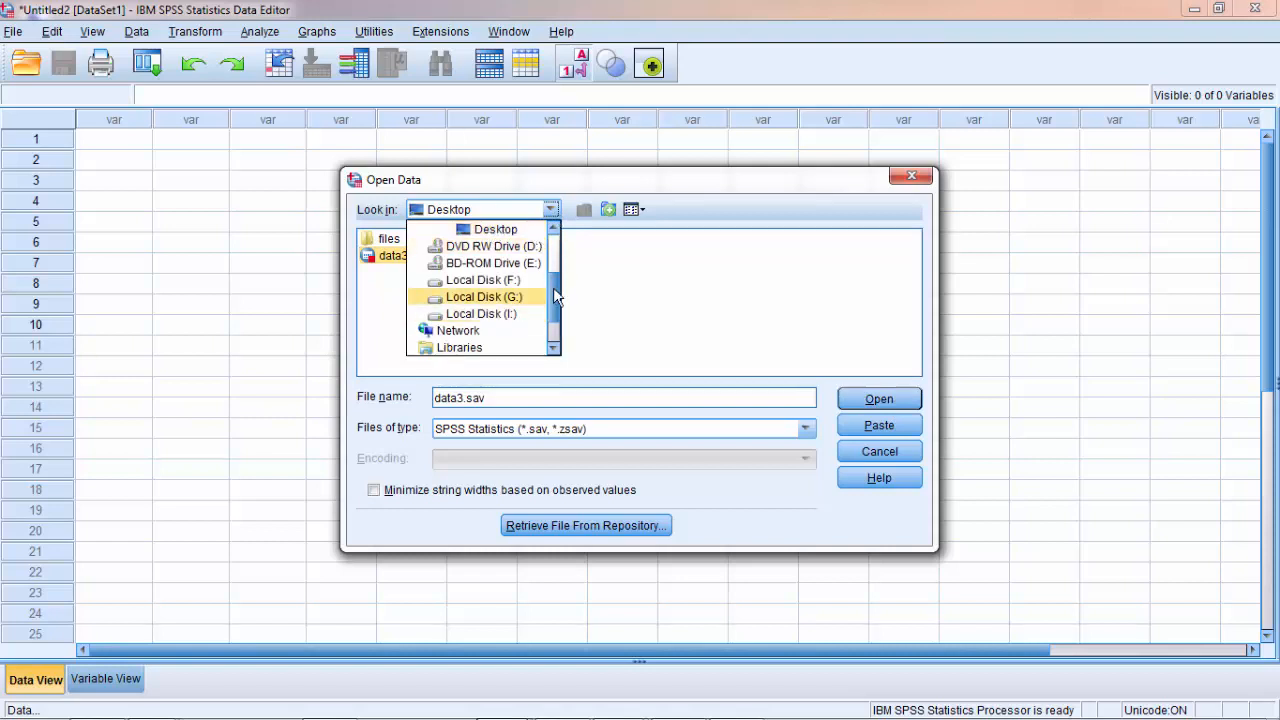
pyautogui.click(521, 238)
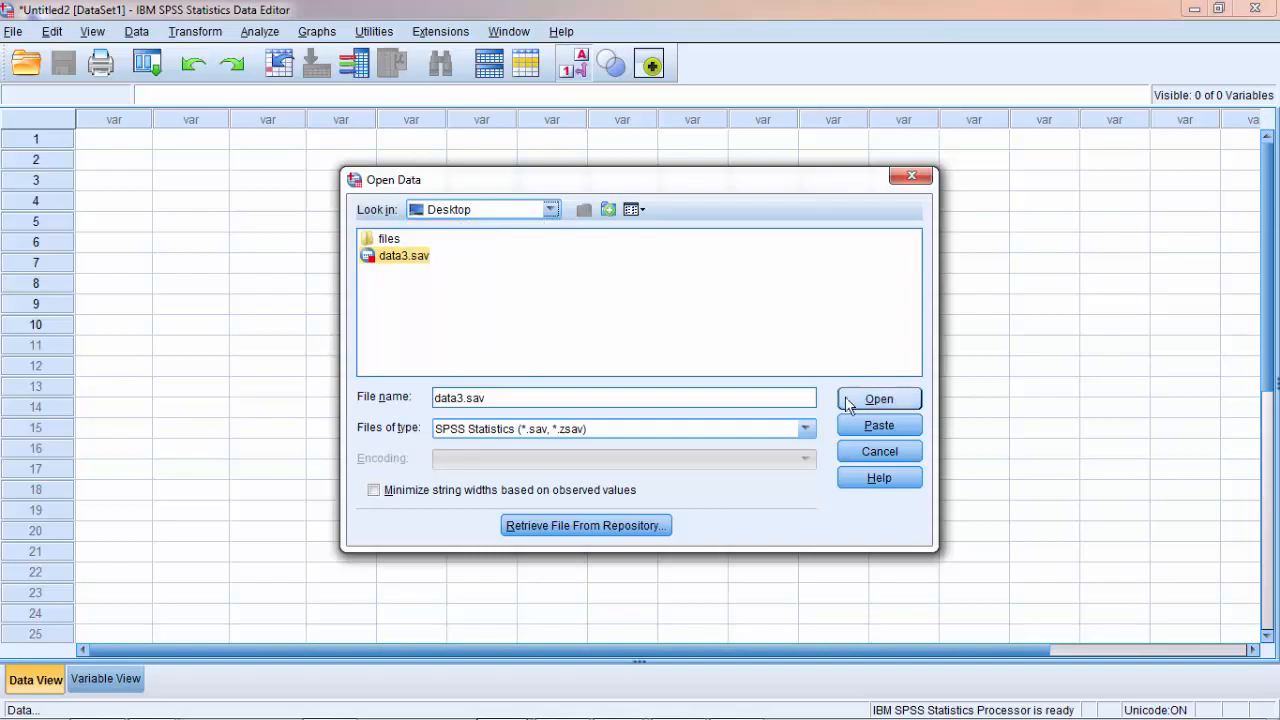
pyautogui.click(870, 400)
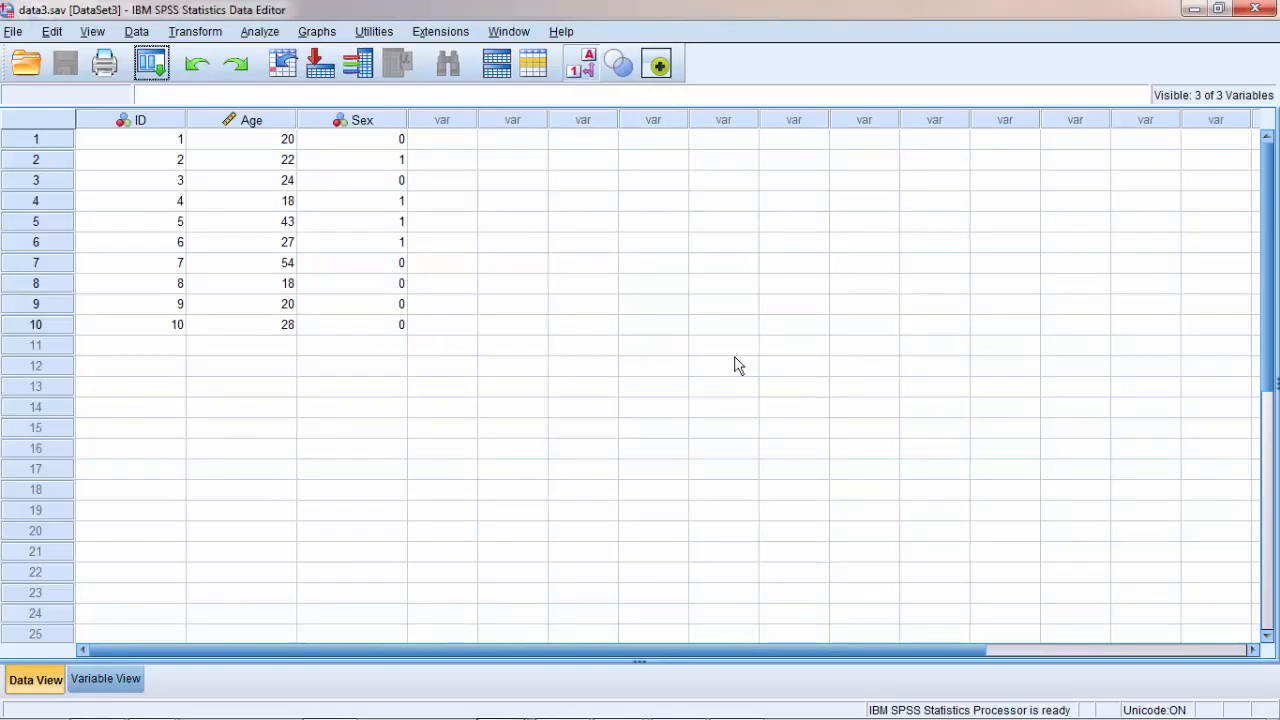
# Step: Open the syntax file Syntax1.sps from the Desktop
pyautogui.click(12, 32)
pyautogui.moveTo(248, 82)
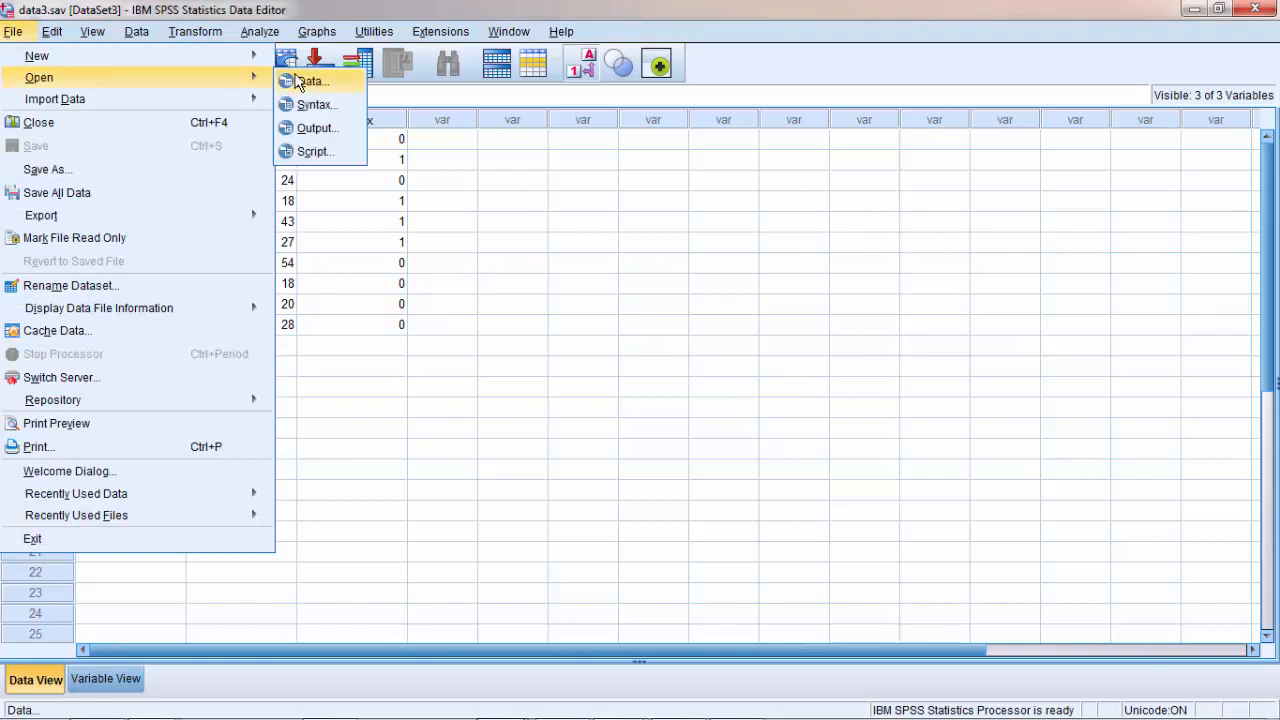
pyautogui.click(314, 105)
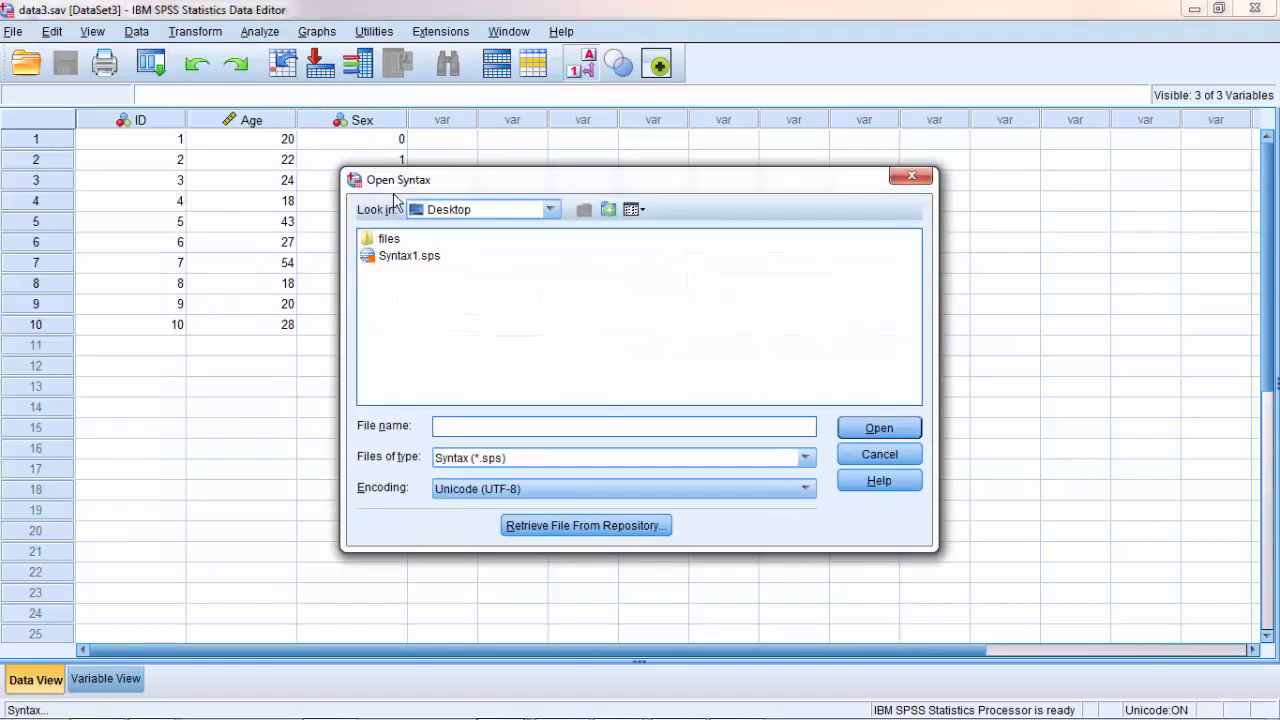
pyautogui.click(433, 262)
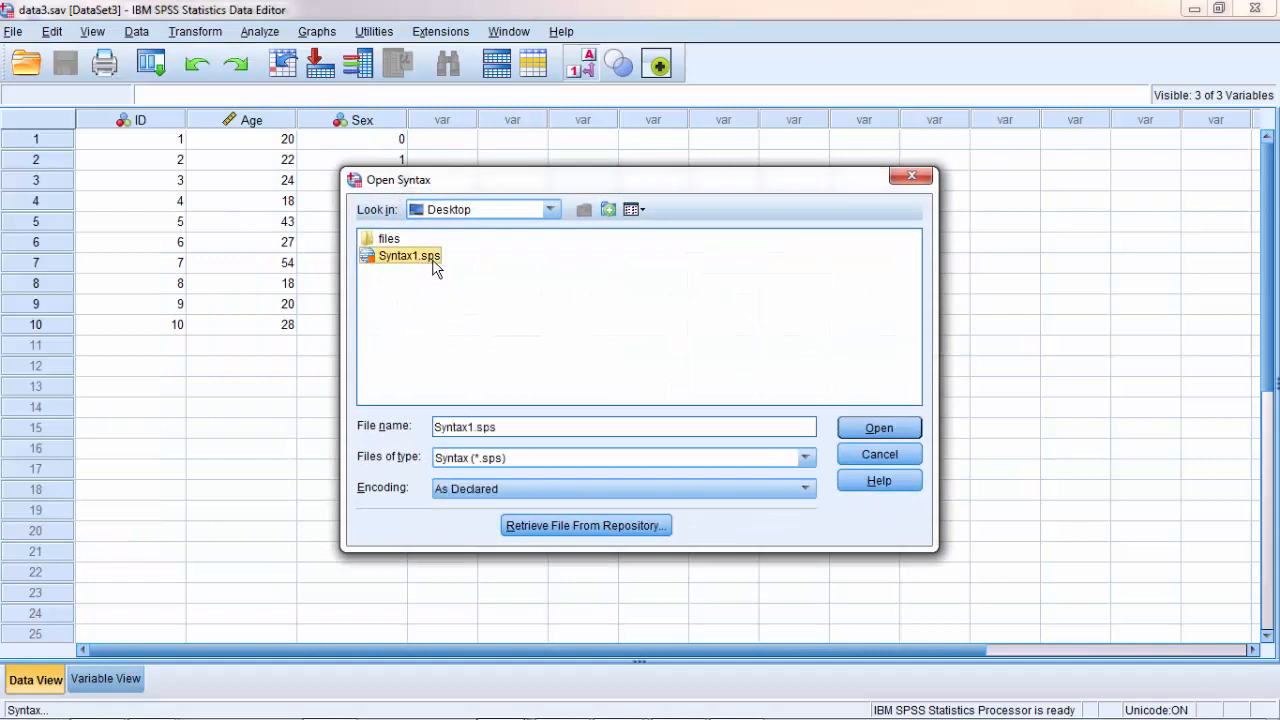
pyautogui.click(900, 429)
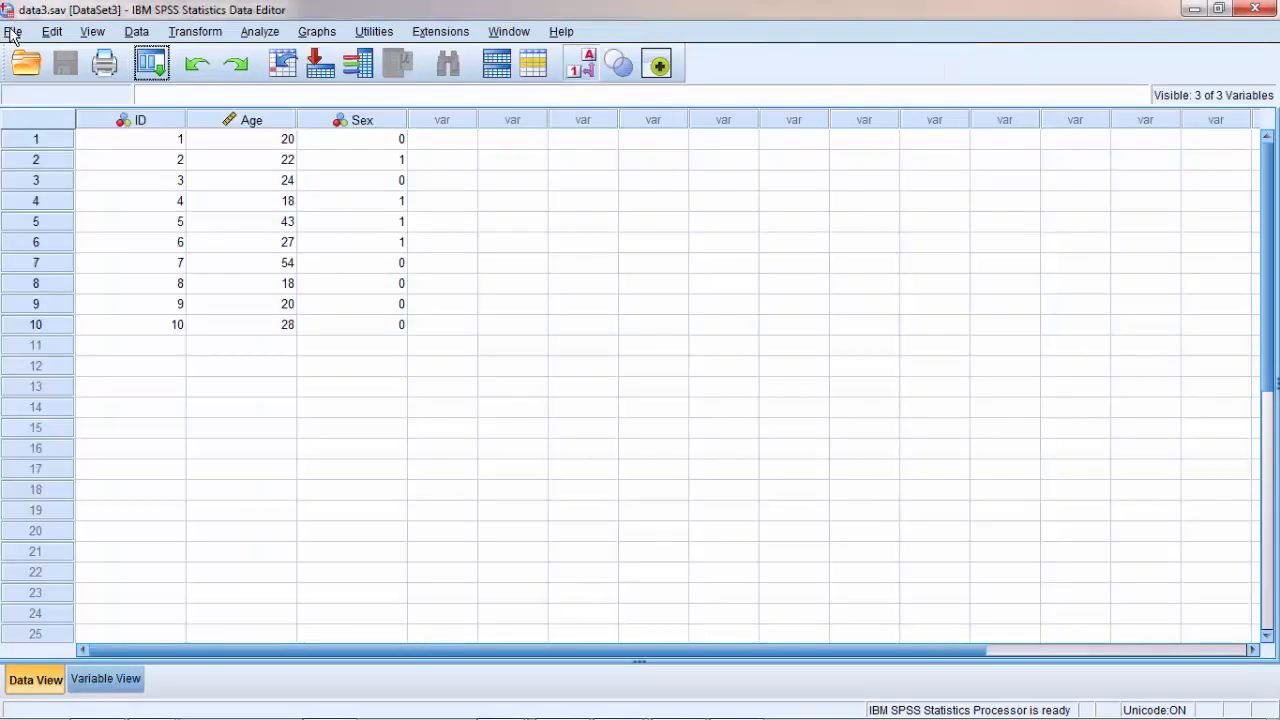
# Step: Import the Excel workbook data.xlsx from the Desktop, reading Sheet1 with variable names from the first row
pyautogui.click(13, 31)
pyautogui.moveTo(110, 100)
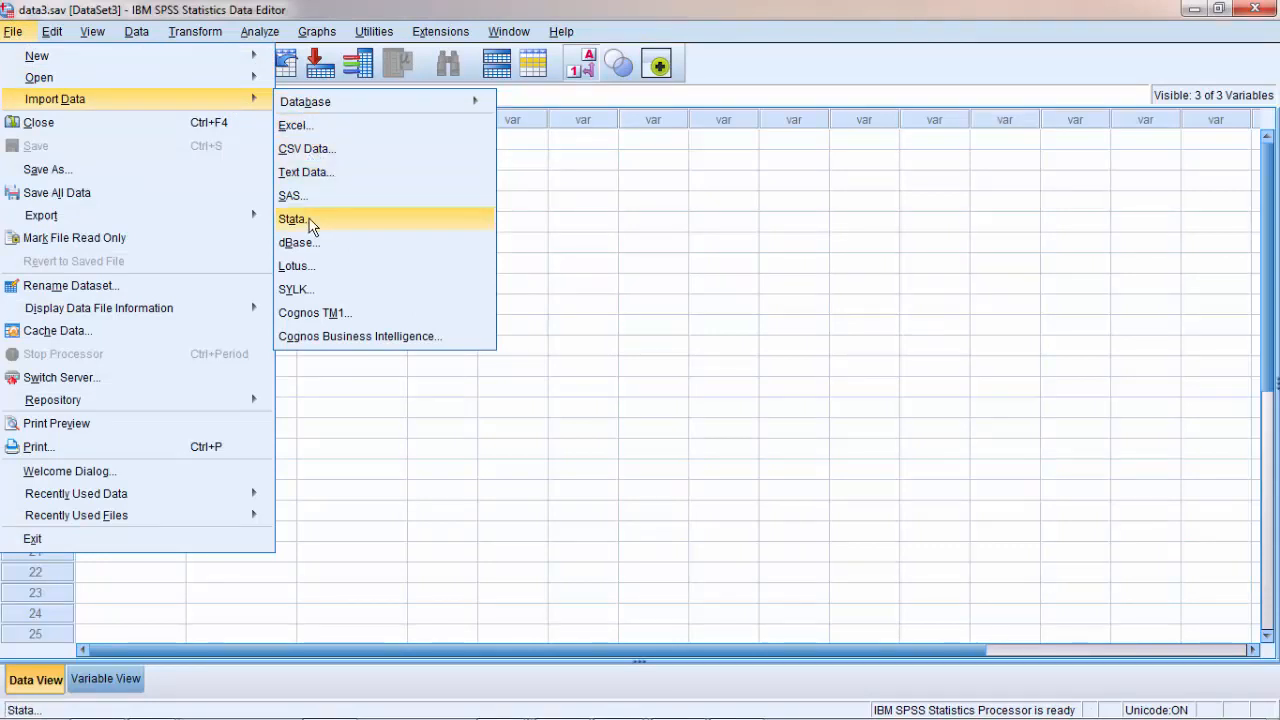
pyautogui.click(298, 126)
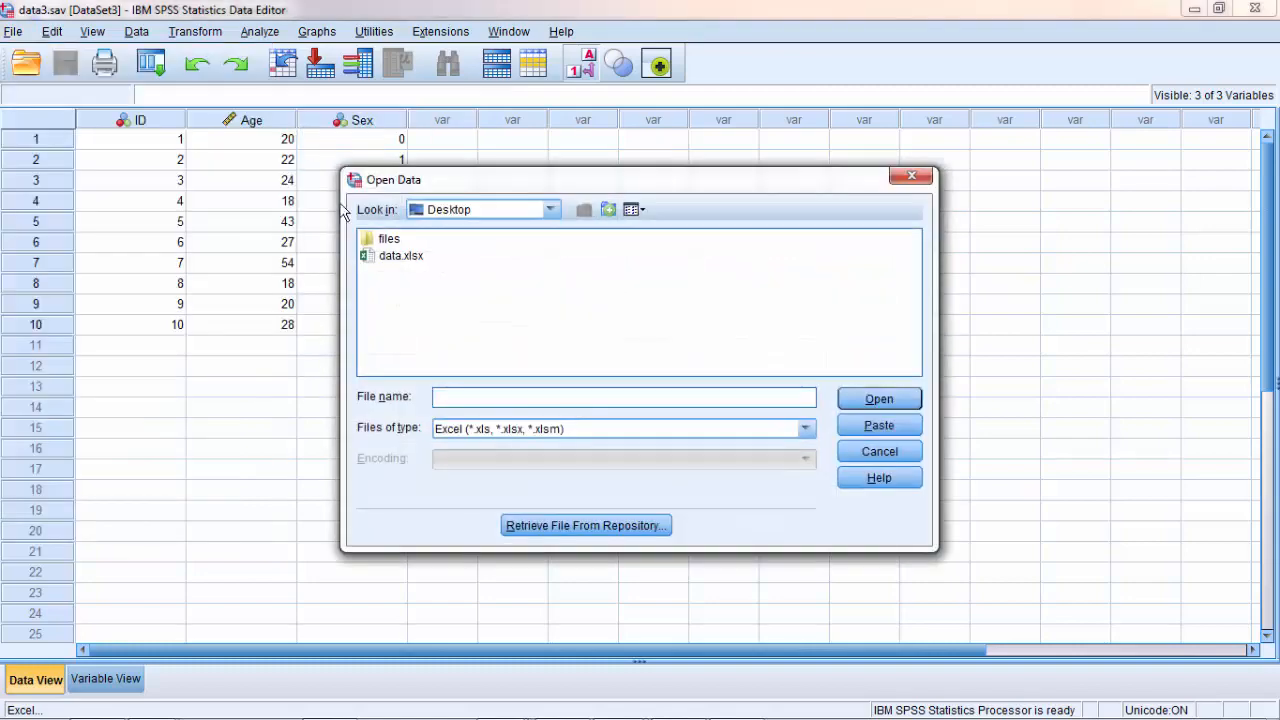
pyautogui.click(400, 256)
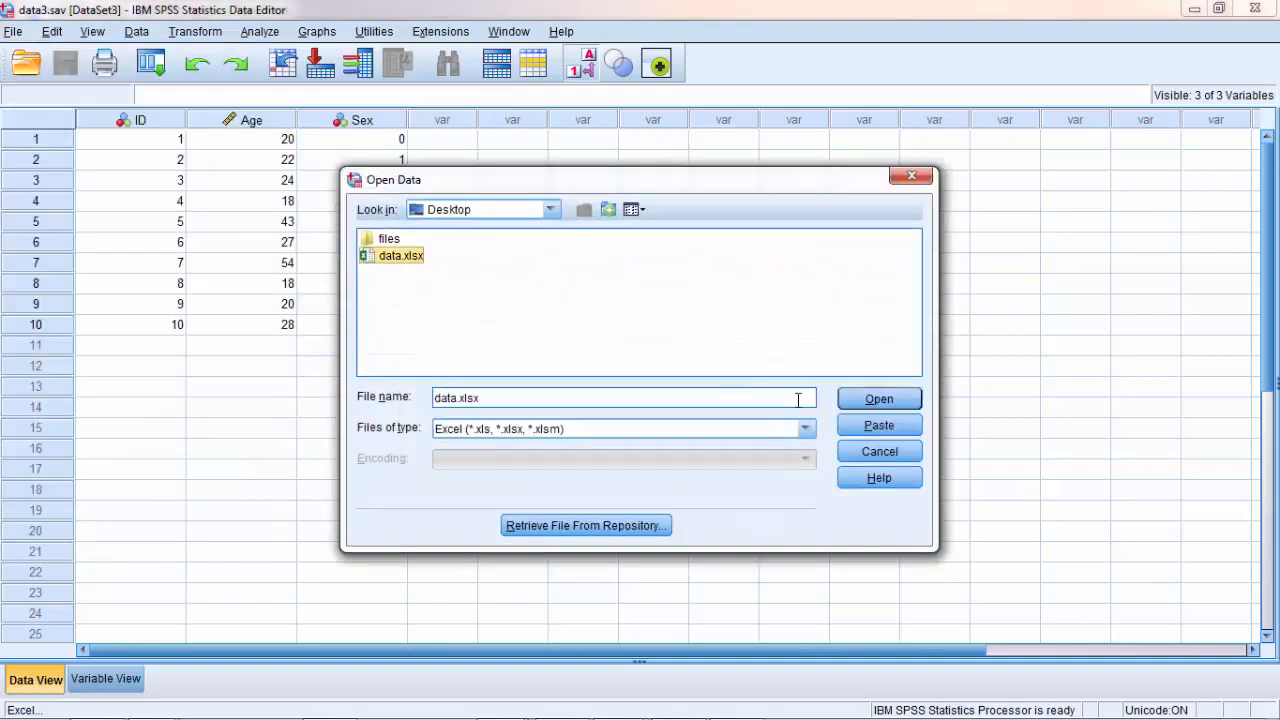
pyautogui.click(847, 399)
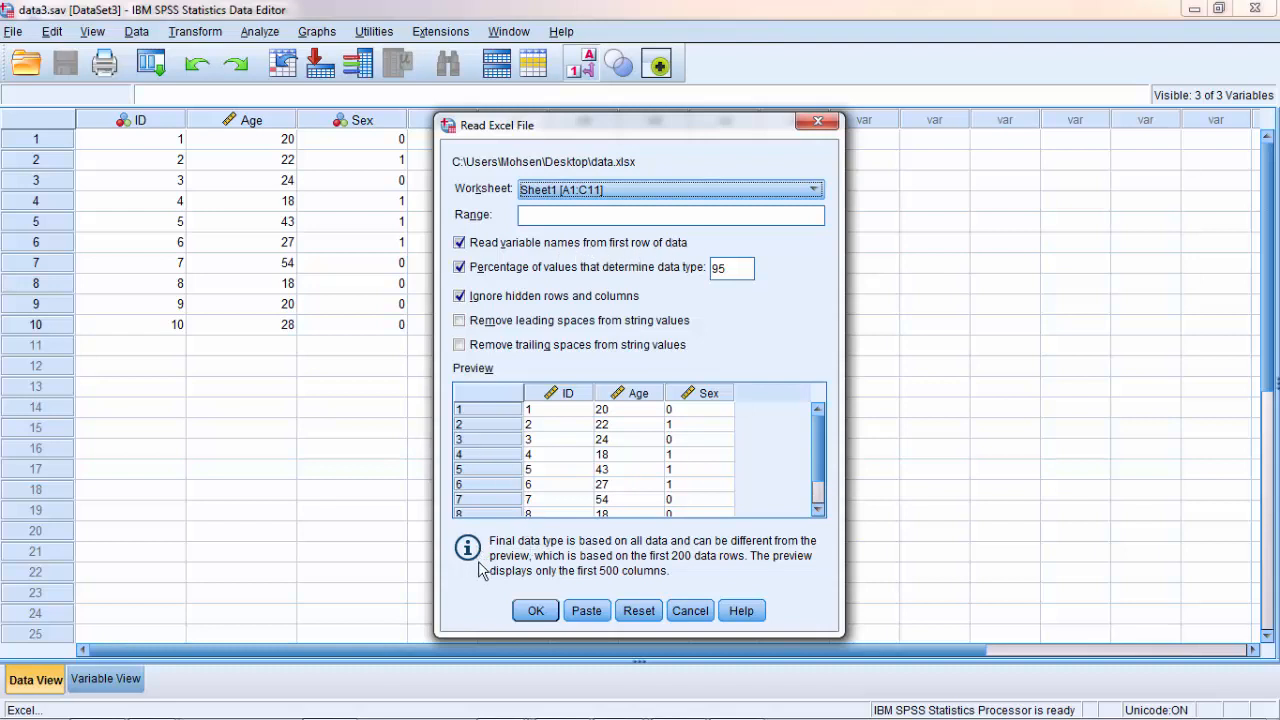
pyautogui.click(538, 611)
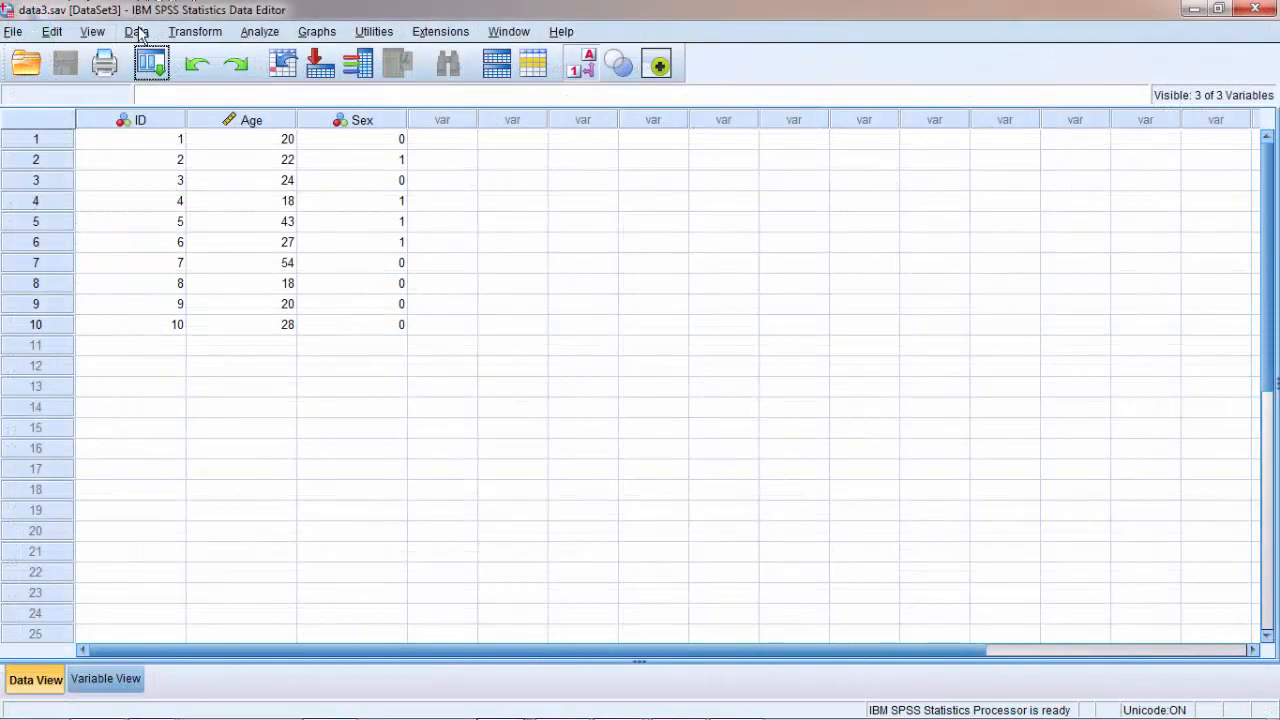
pyautogui.click(137, 34)
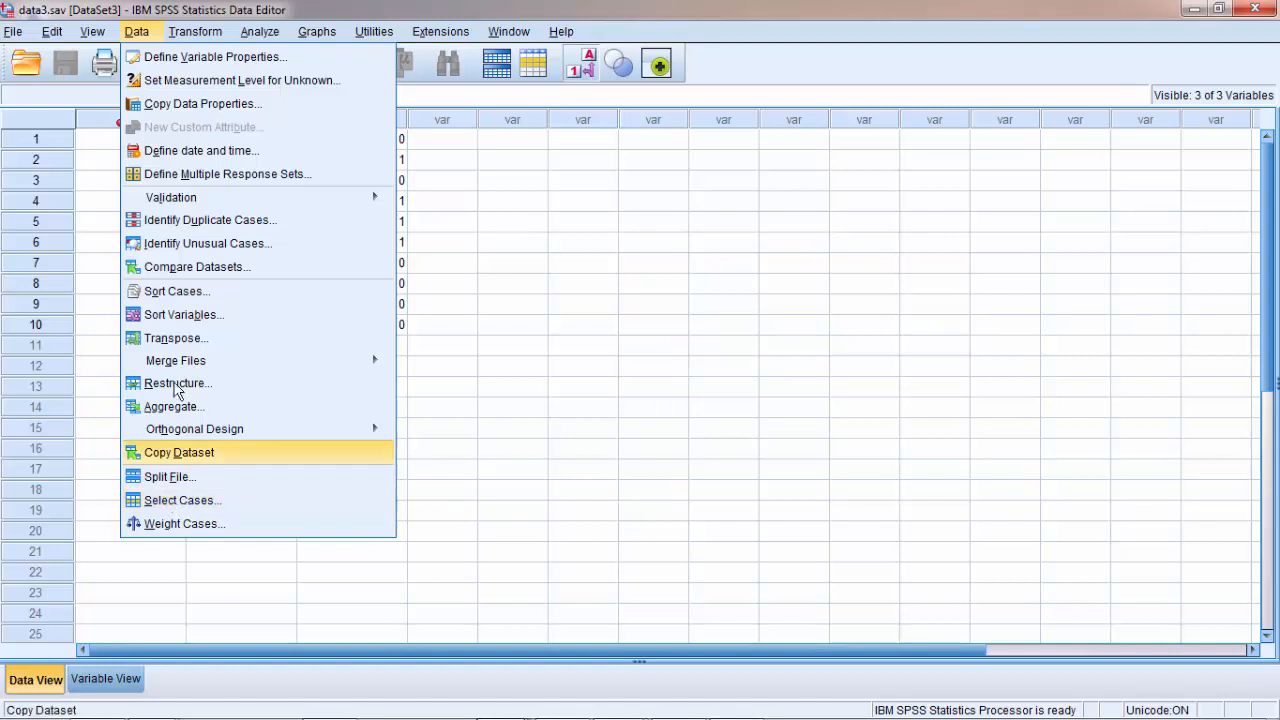
pyautogui.moveTo(194, 30)
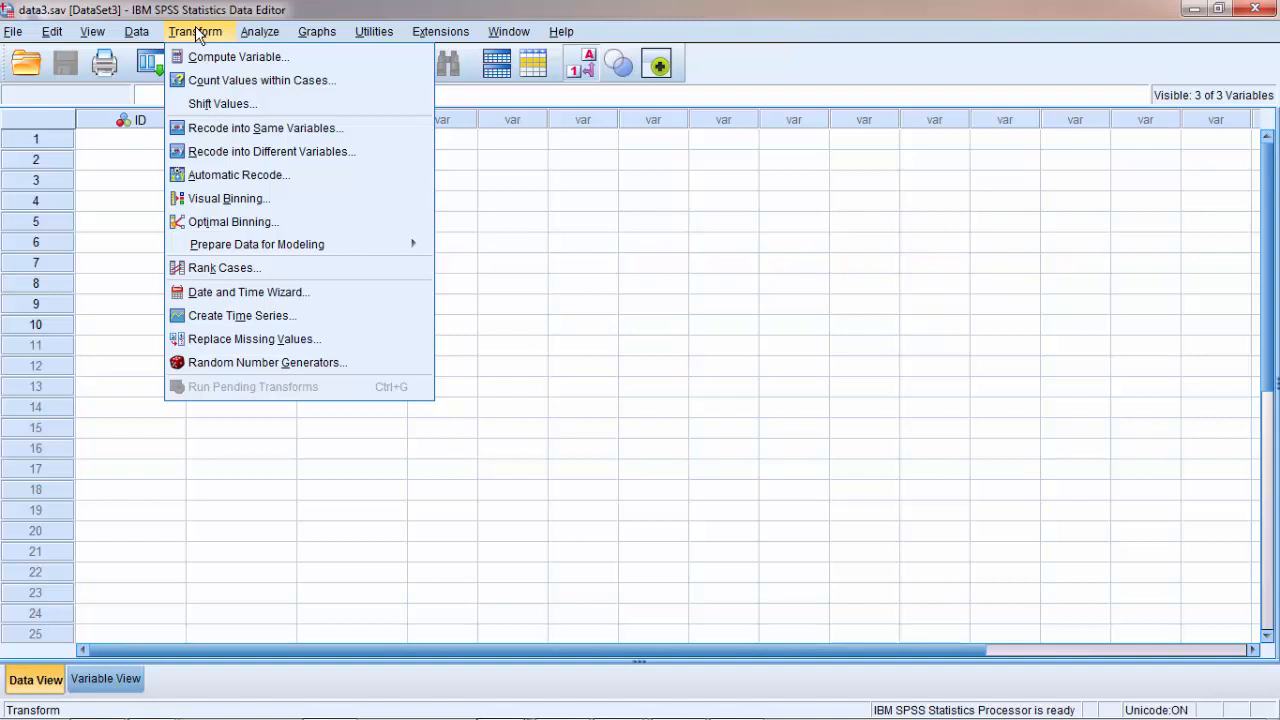
pyautogui.moveTo(265, 36)
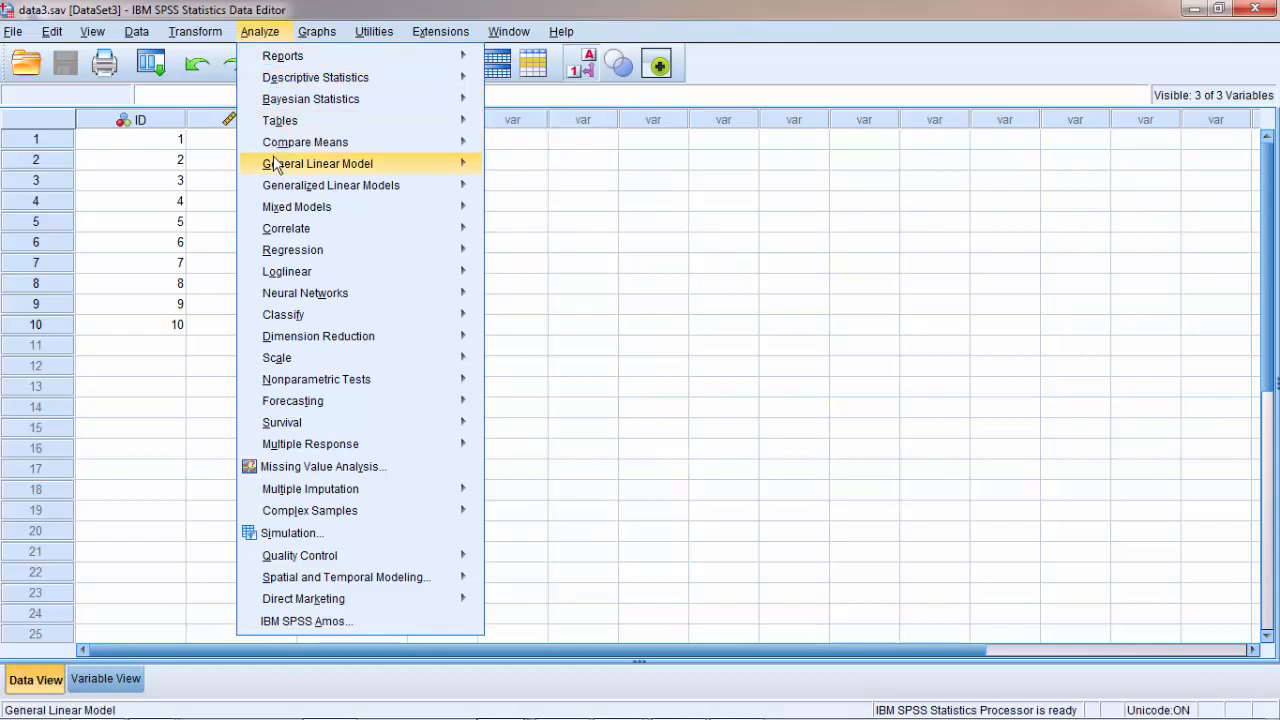
pyautogui.moveTo(285, 233)
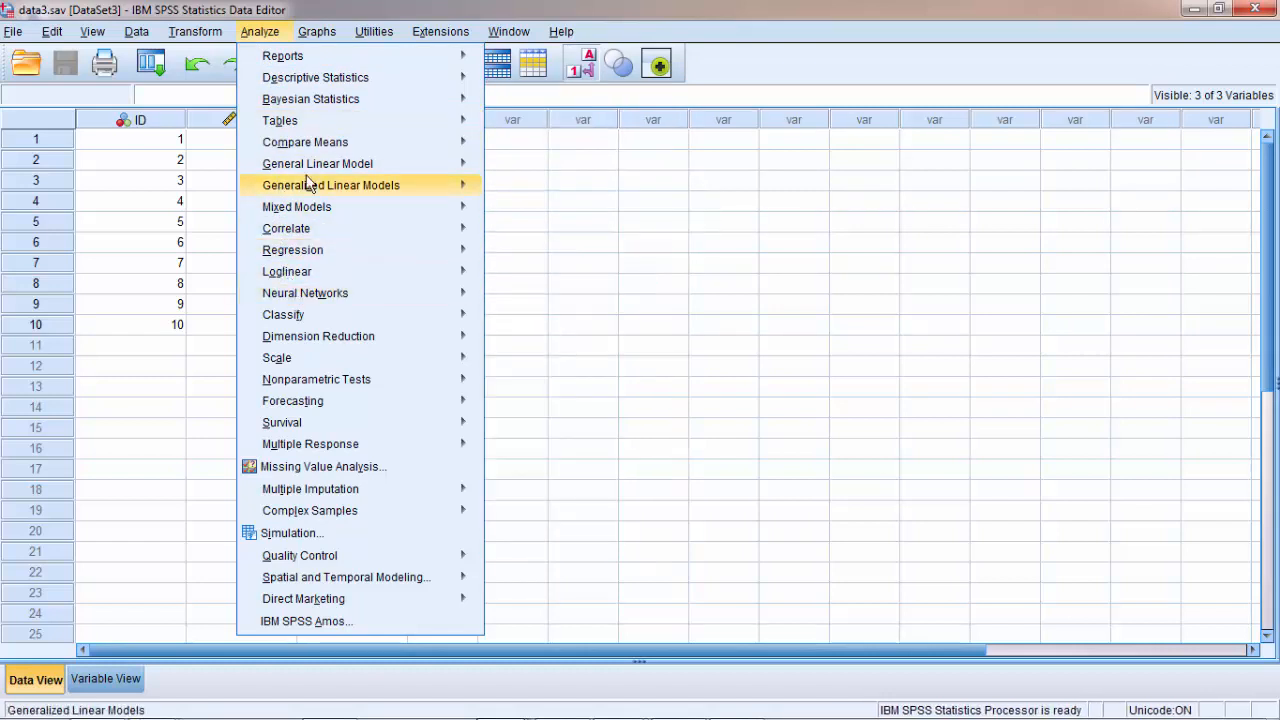
pyautogui.moveTo(319, 38)
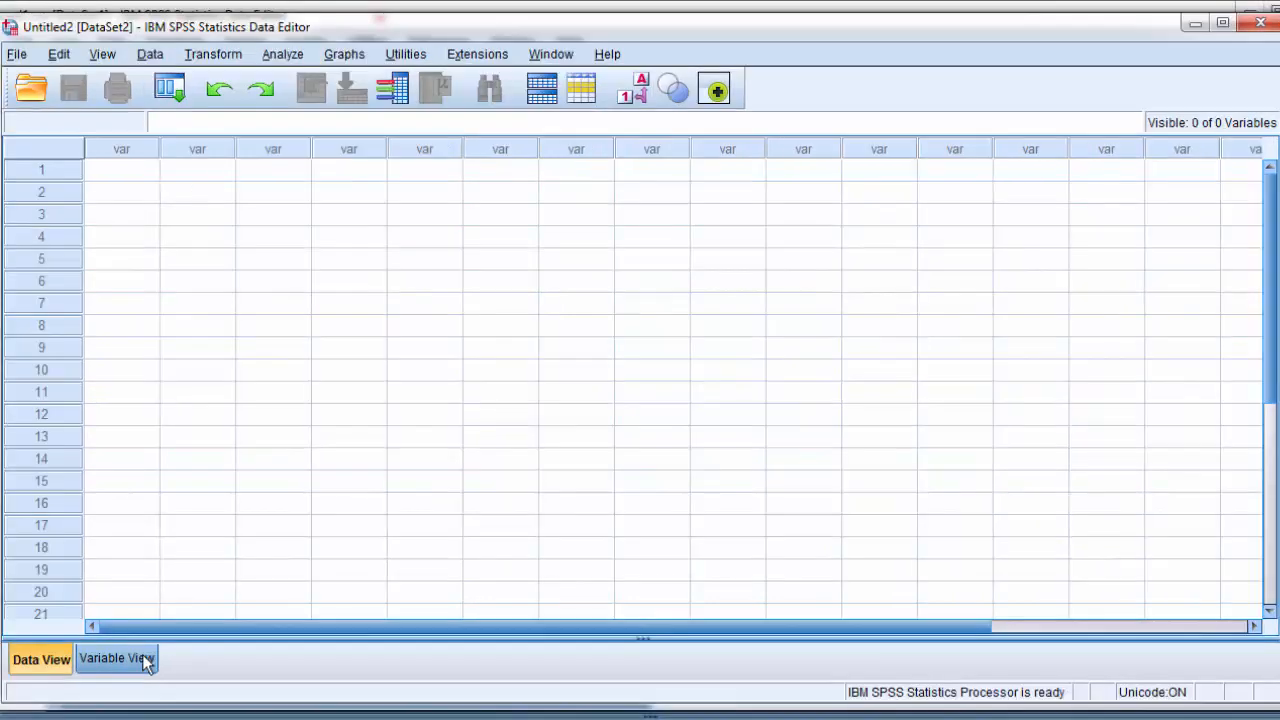
# Step: Compare the Data View and the Variable View of the empty Untitled2 dataset
pyautogui.click(145, 660)
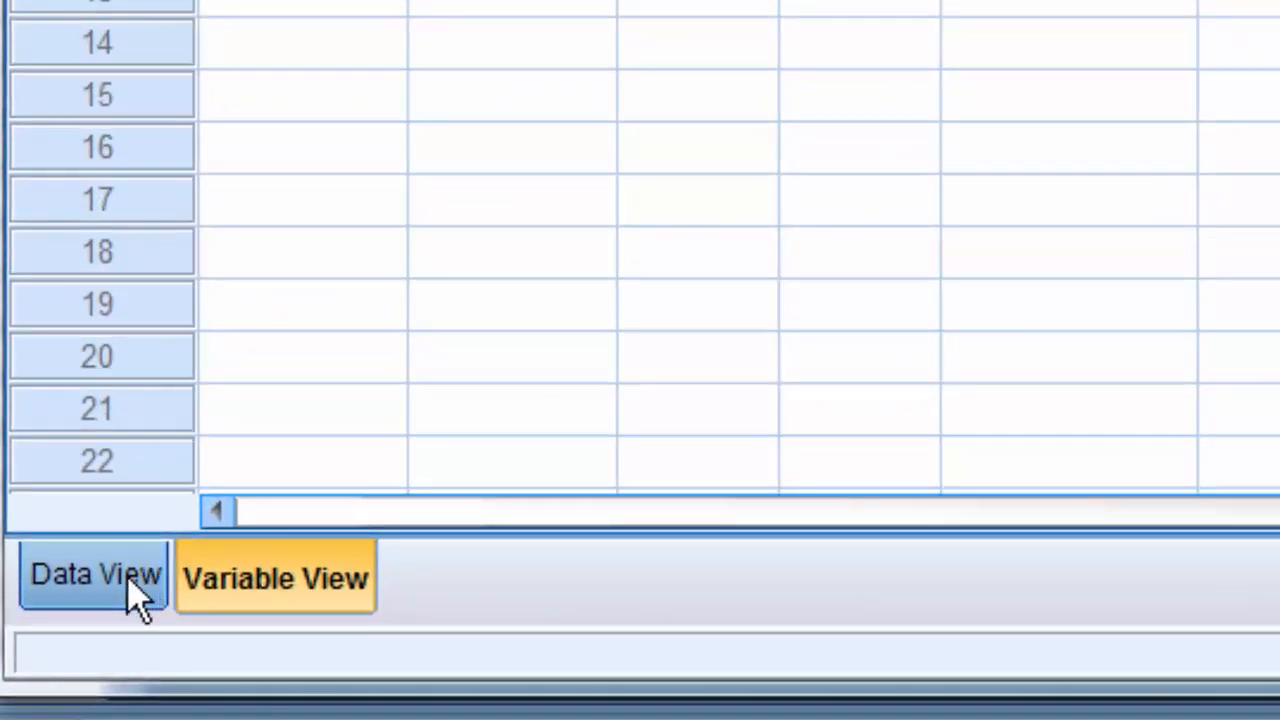
pyautogui.click(130, 580)
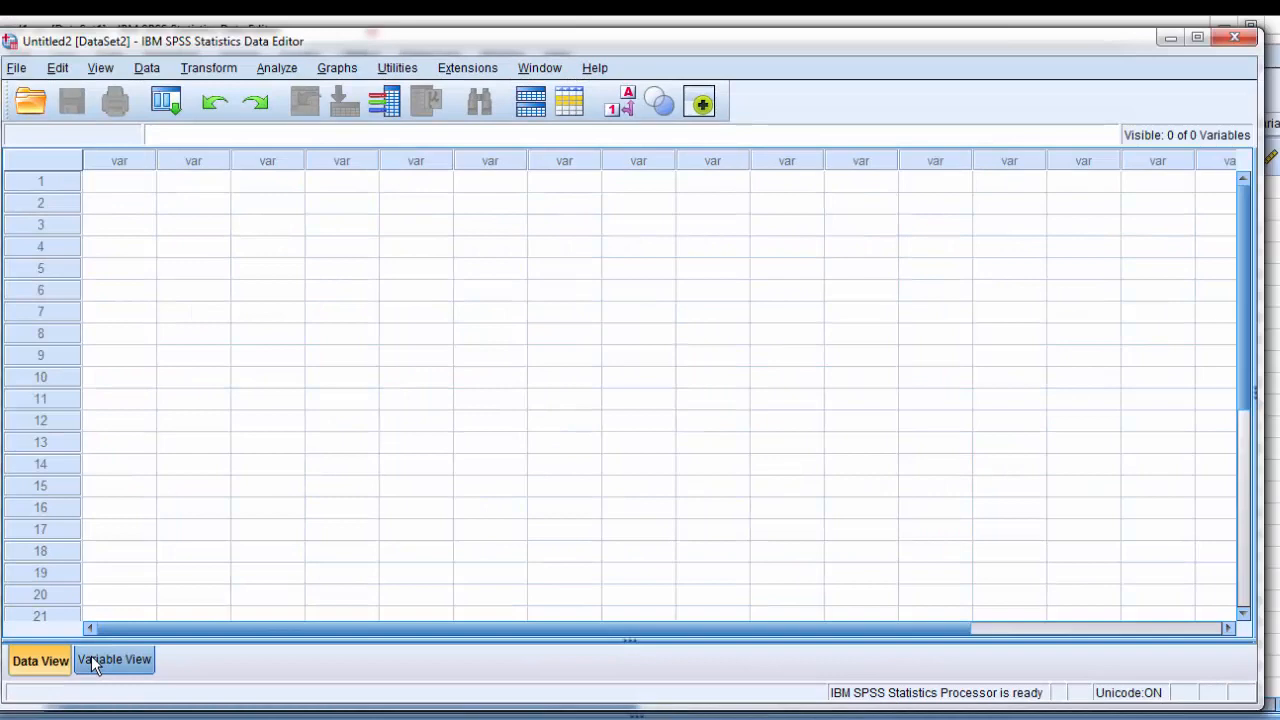
pyautogui.click(91, 656)
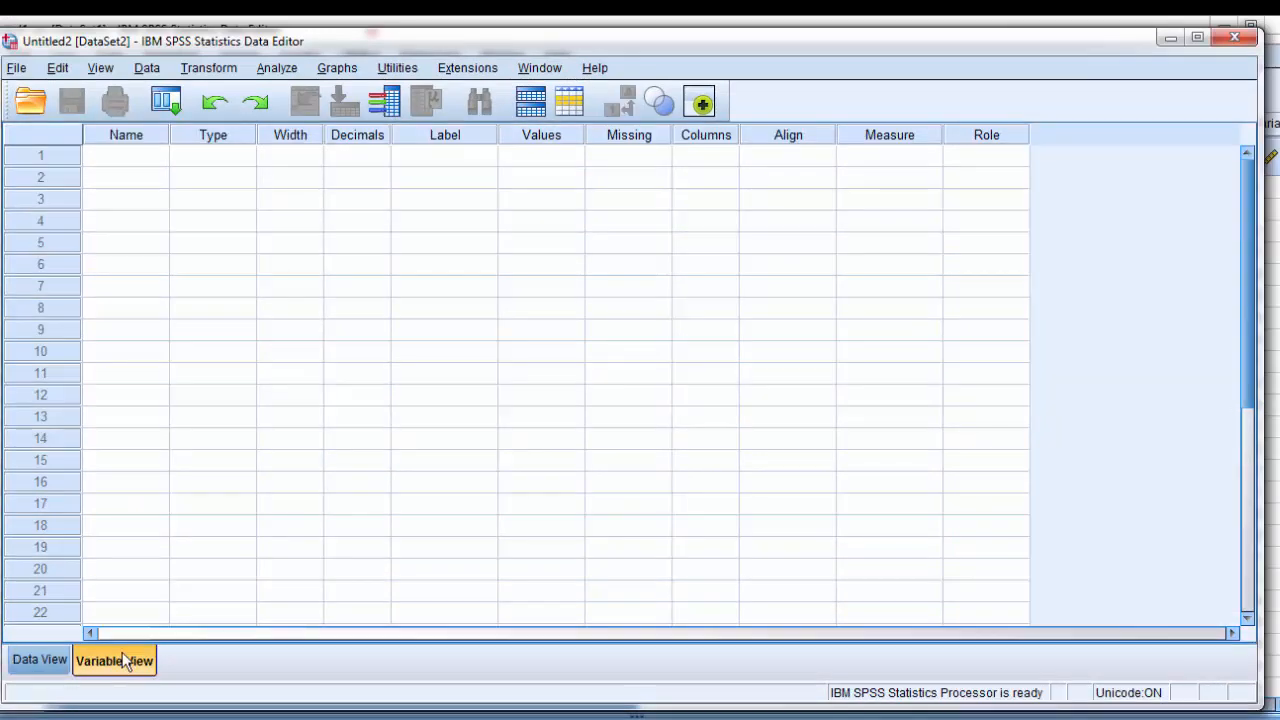
pyautogui.click(56, 666)
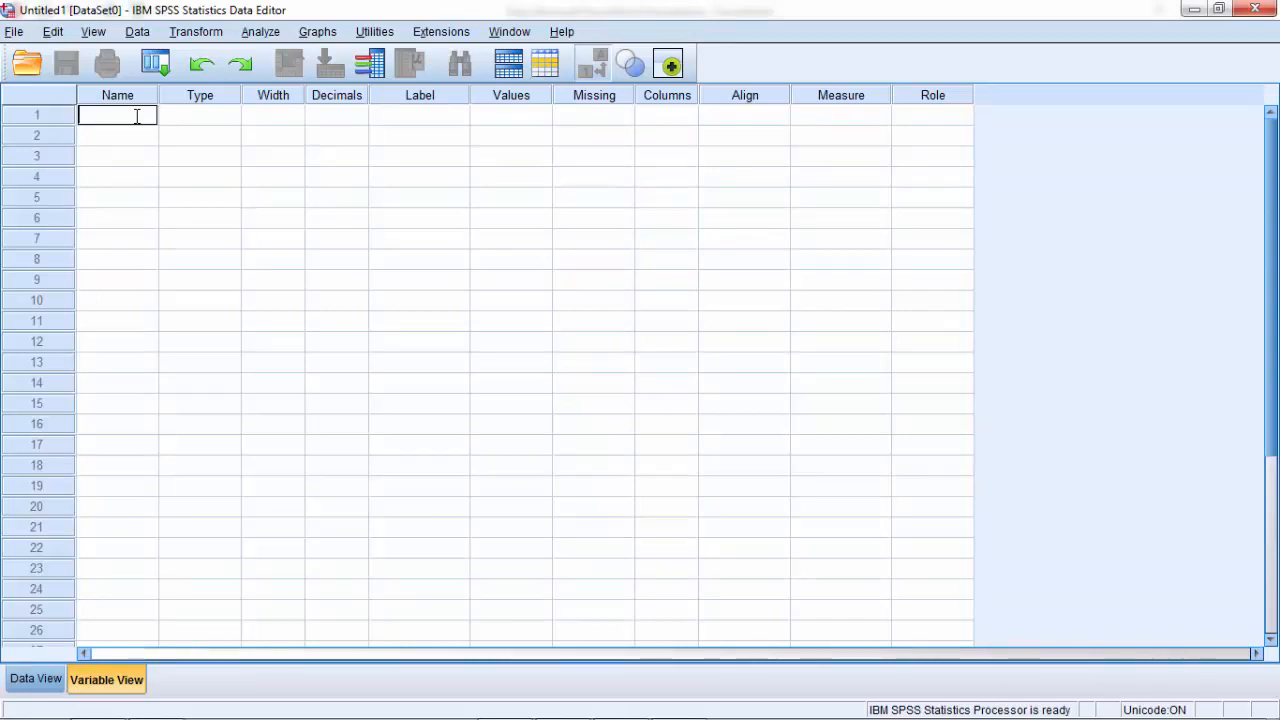
# Step: Define five variables named Gender, Height, Weight, Education and Name in the first five rows of Variable View
pyautogui.write('Gender')
pyautogui.click(123, 137)
pyautogui.write('Height')
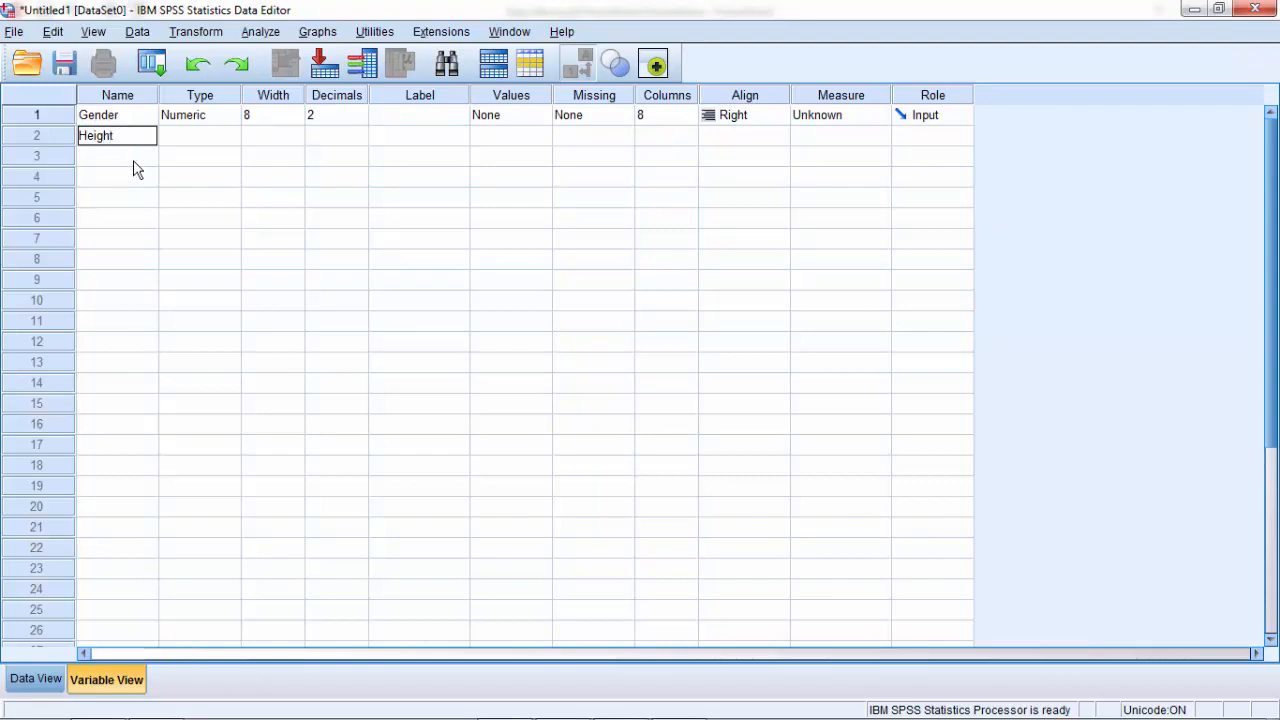
pyautogui.click(134, 158)
pyautogui.write('Weight')
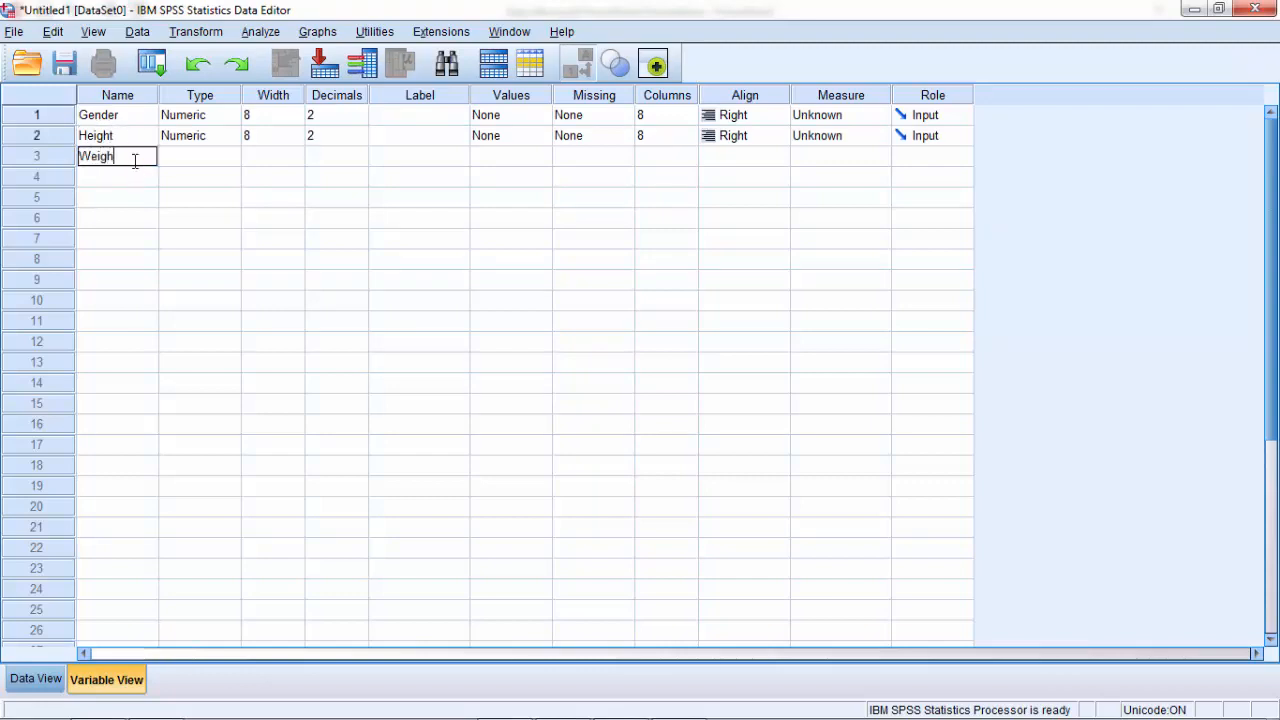
pyautogui.click(116, 178)
pyautogui.write('Educ')
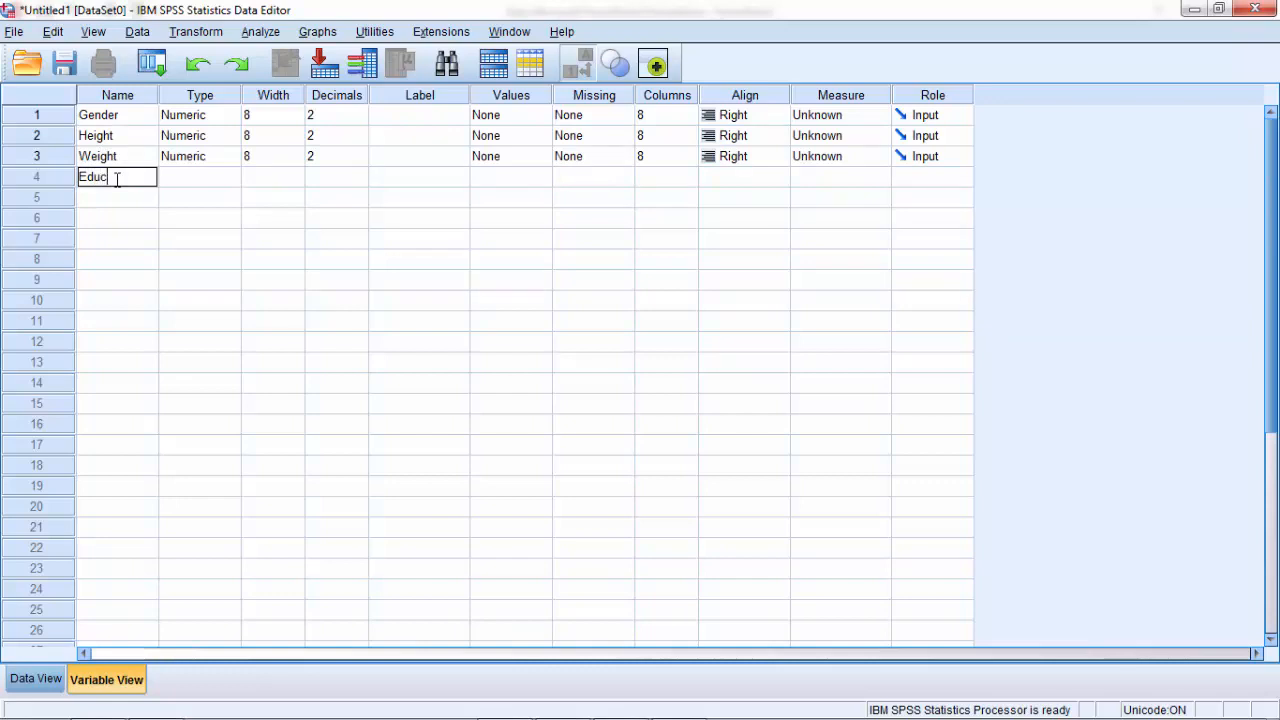
pyautogui.write('ation')
pyautogui.click(114, 198)
pyautogui.write('N')
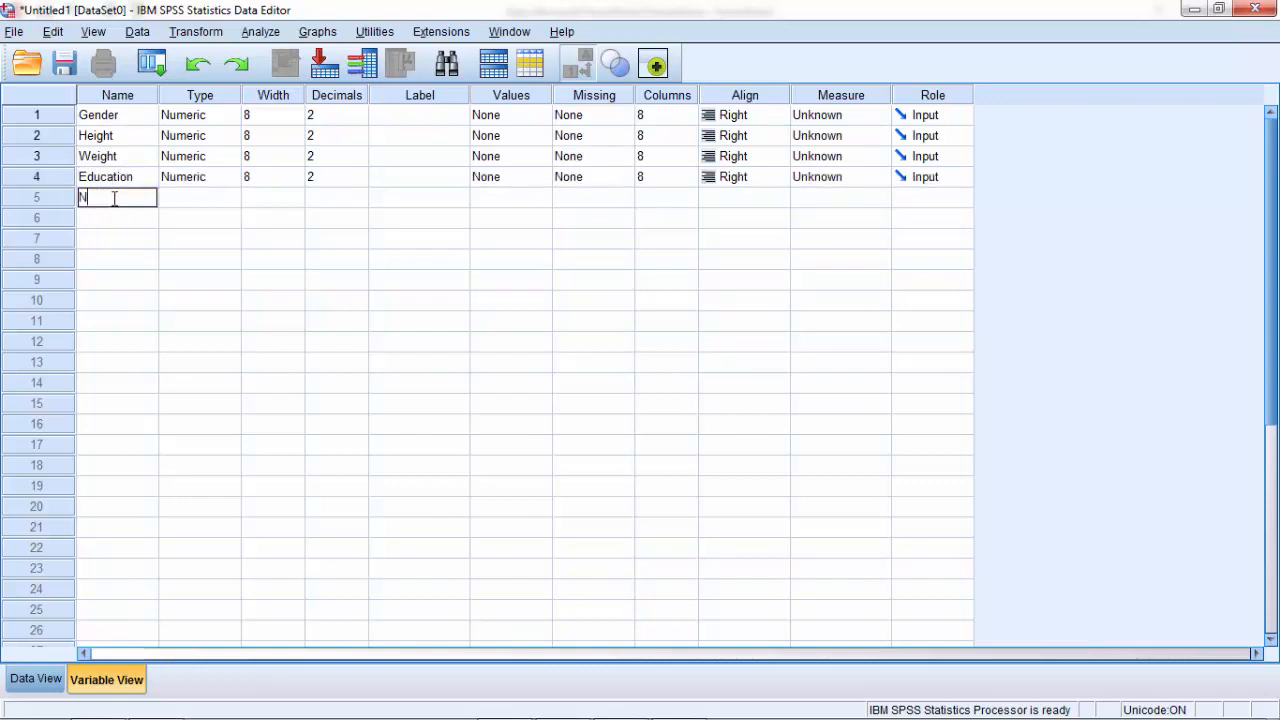
pyautogui.write('ame')
pyautogui.click(117, 219)
# Step: Move the Name variable above Gender to the first row and insert a new variable before it
pyautogui.click(61, 205)
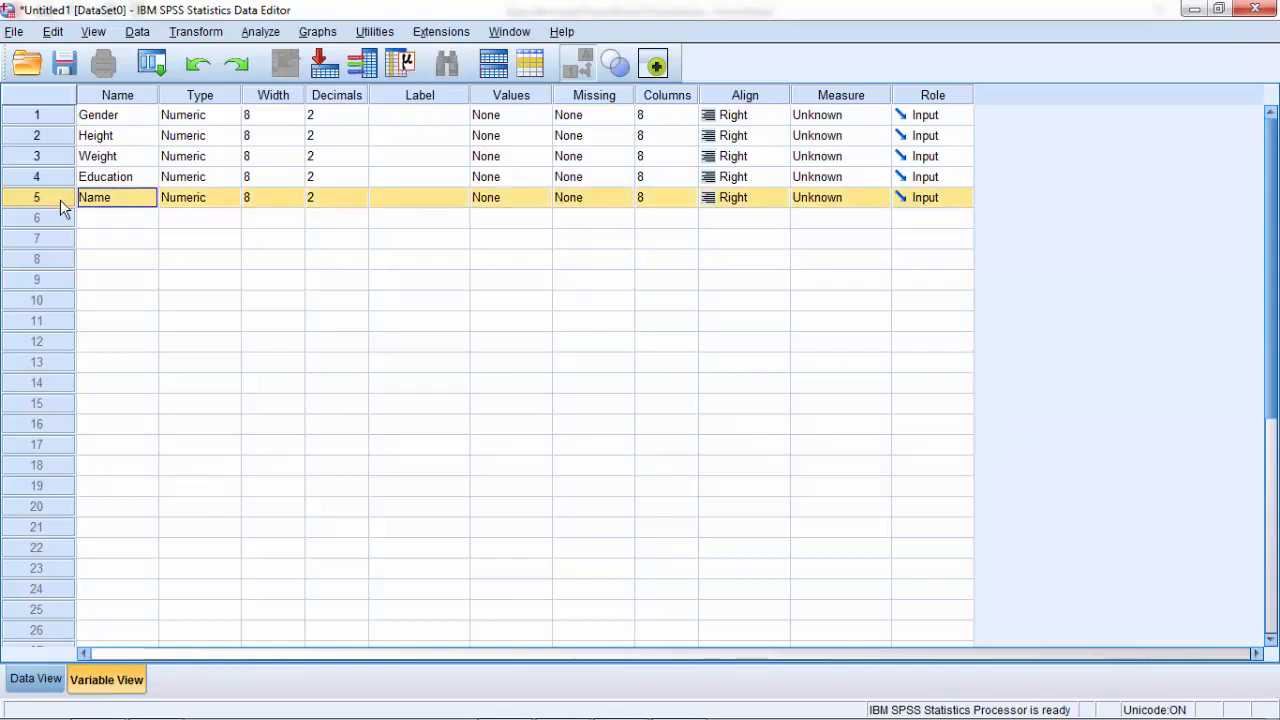
pyautogui.moveTo(61, 205); pyautogui.dragTo(60, 116)
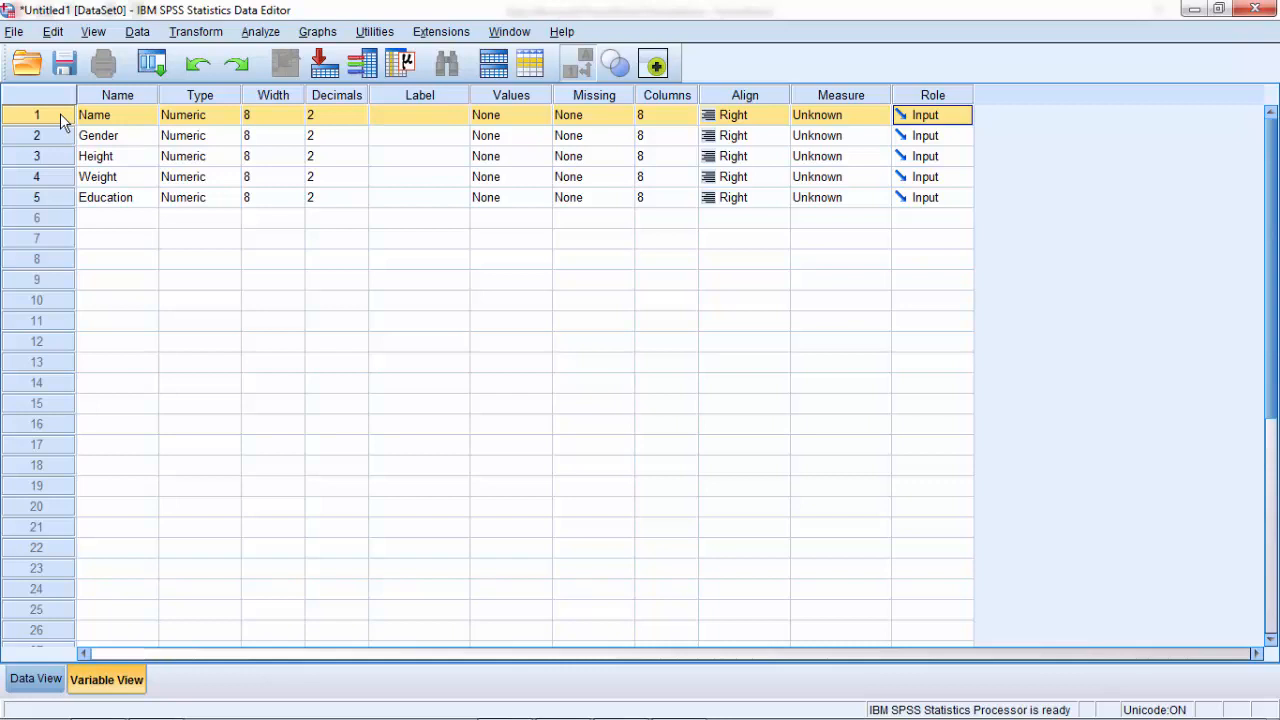
pyautogui.rightClick(60, 113)
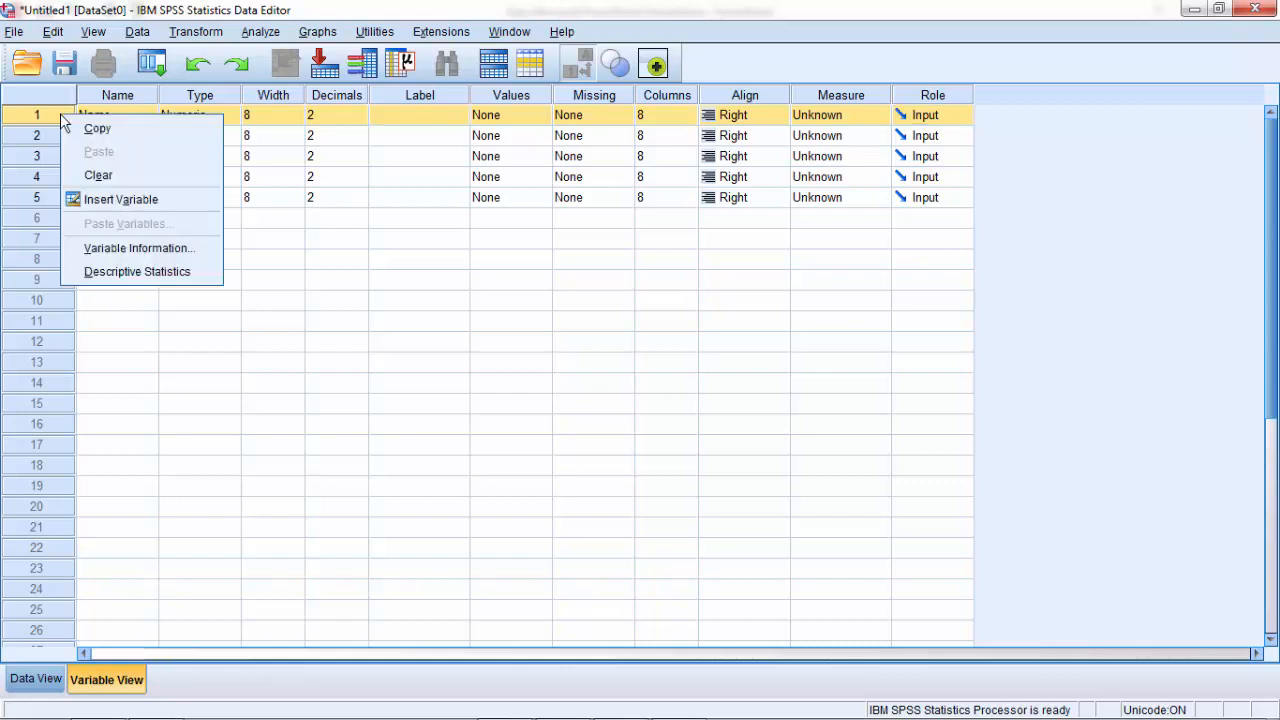
pyautogui.click(93, 205)
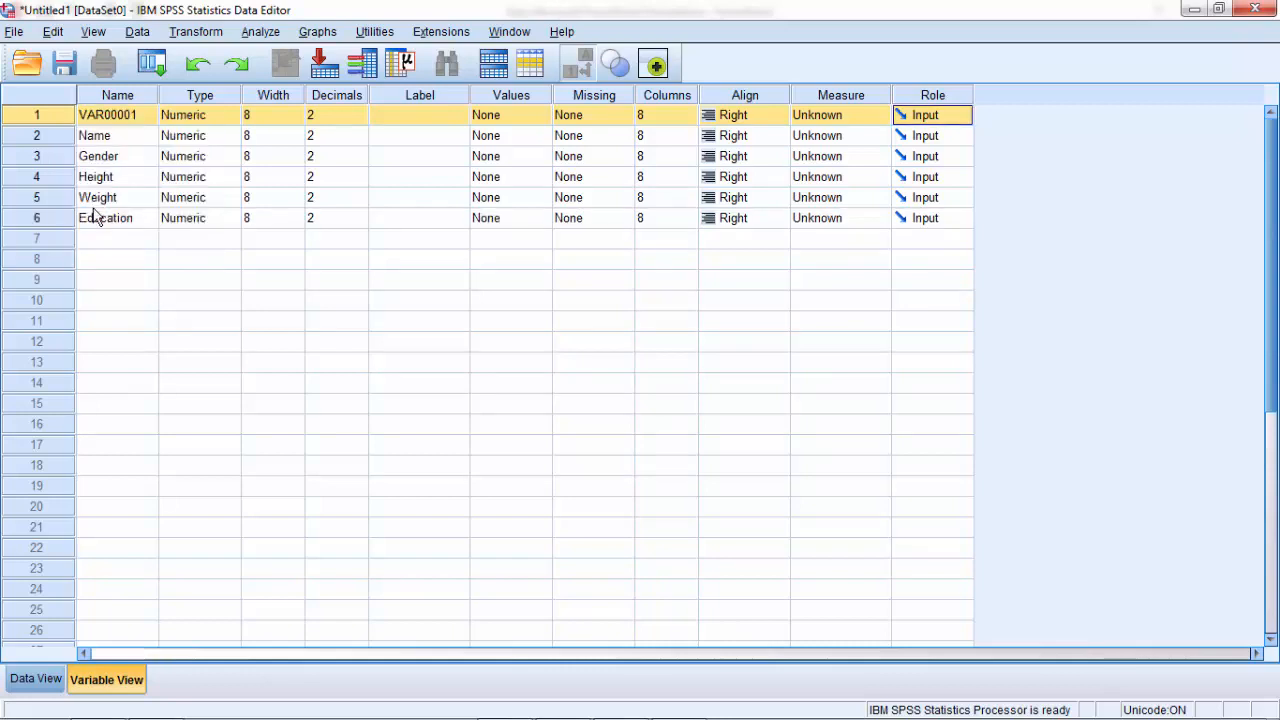
# Step: Rename the new variable in the first row as ID
pyautogui.click(143, 114)
pyautogui.moveTo(80, 114); pyautogui.dragTo(161, 120)
pyautogui.write('ID')
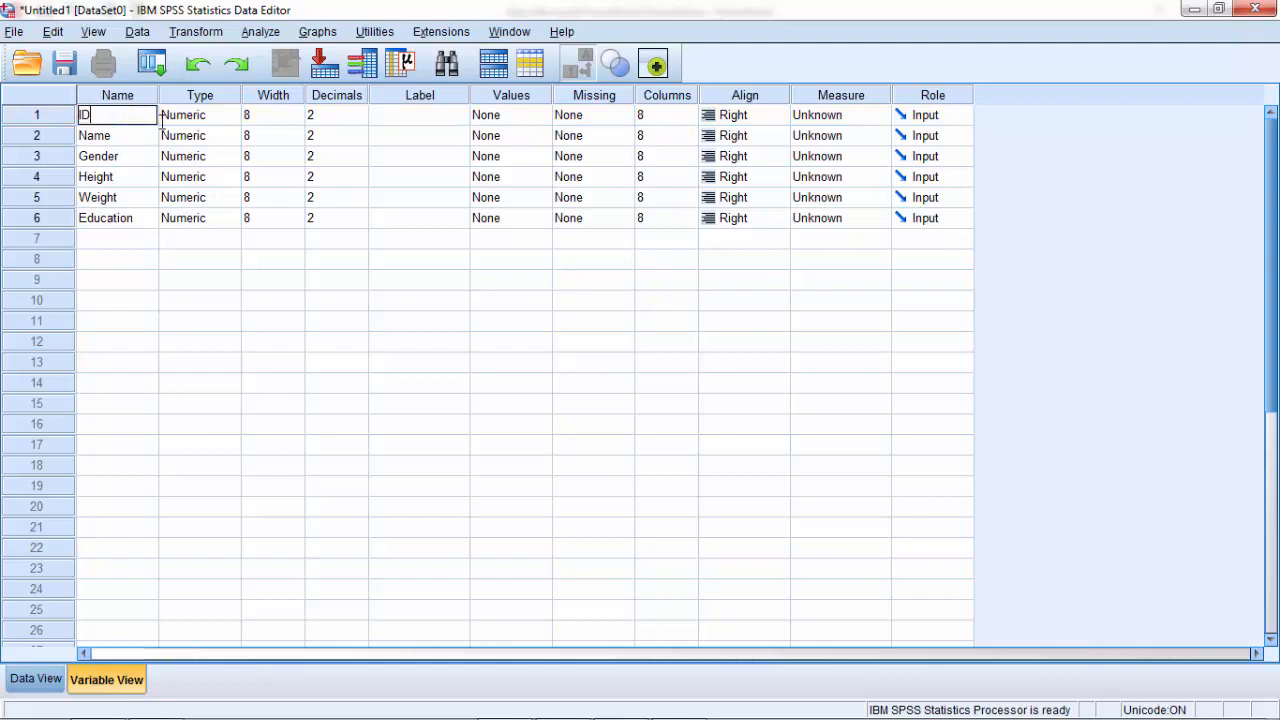
pyautogui.click(118, 242)
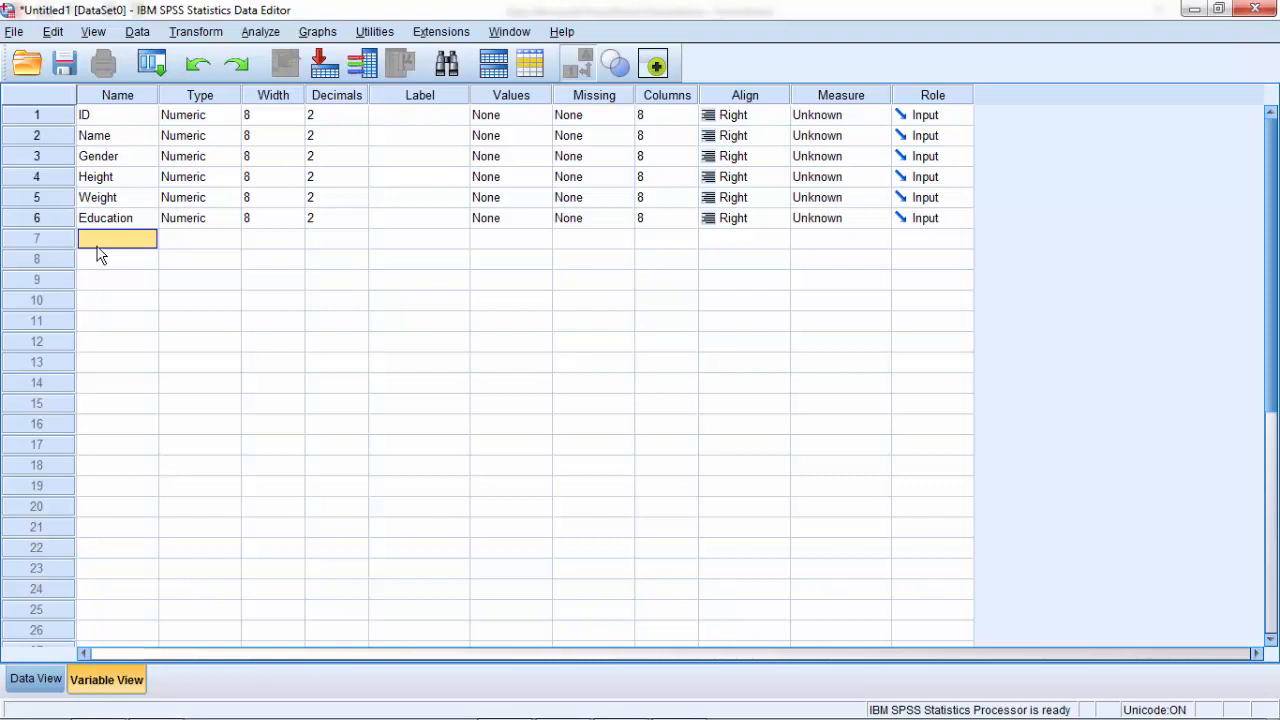
# Step: Check the ID variable's type settings and change the Name variable's type to String
pyautogui.click(232, 118)
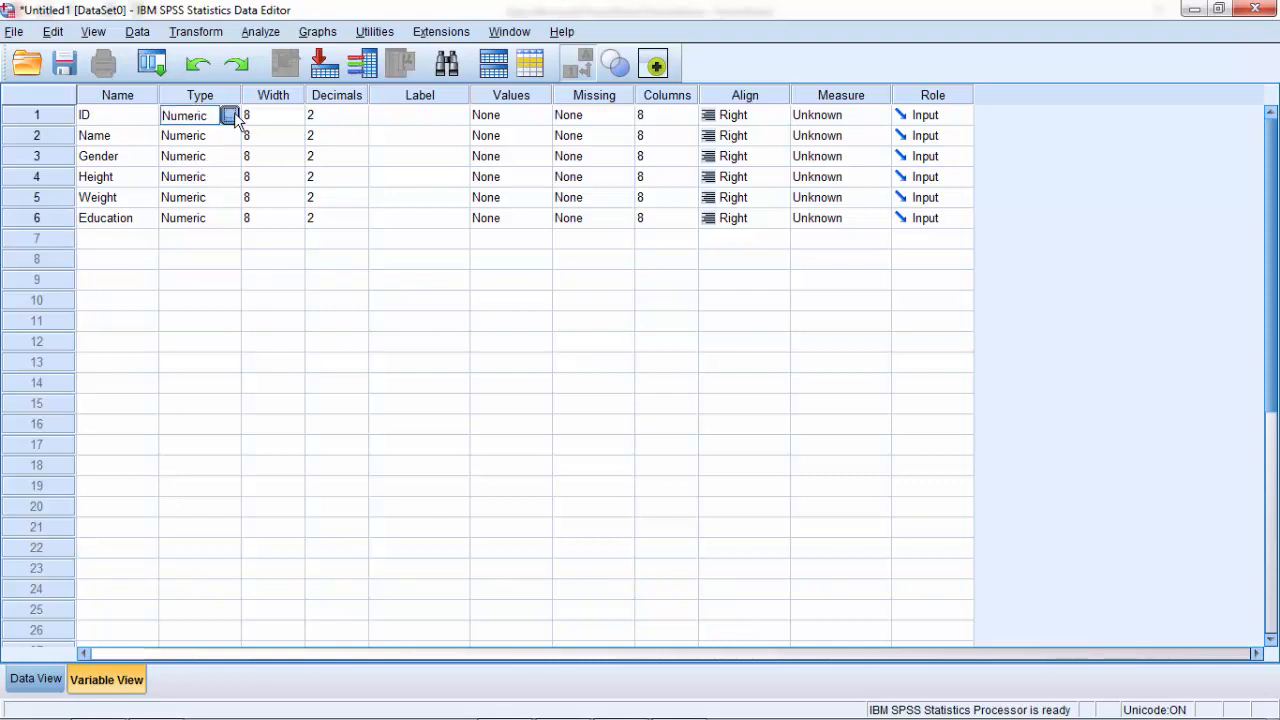
pyautogui.click(237, 120)
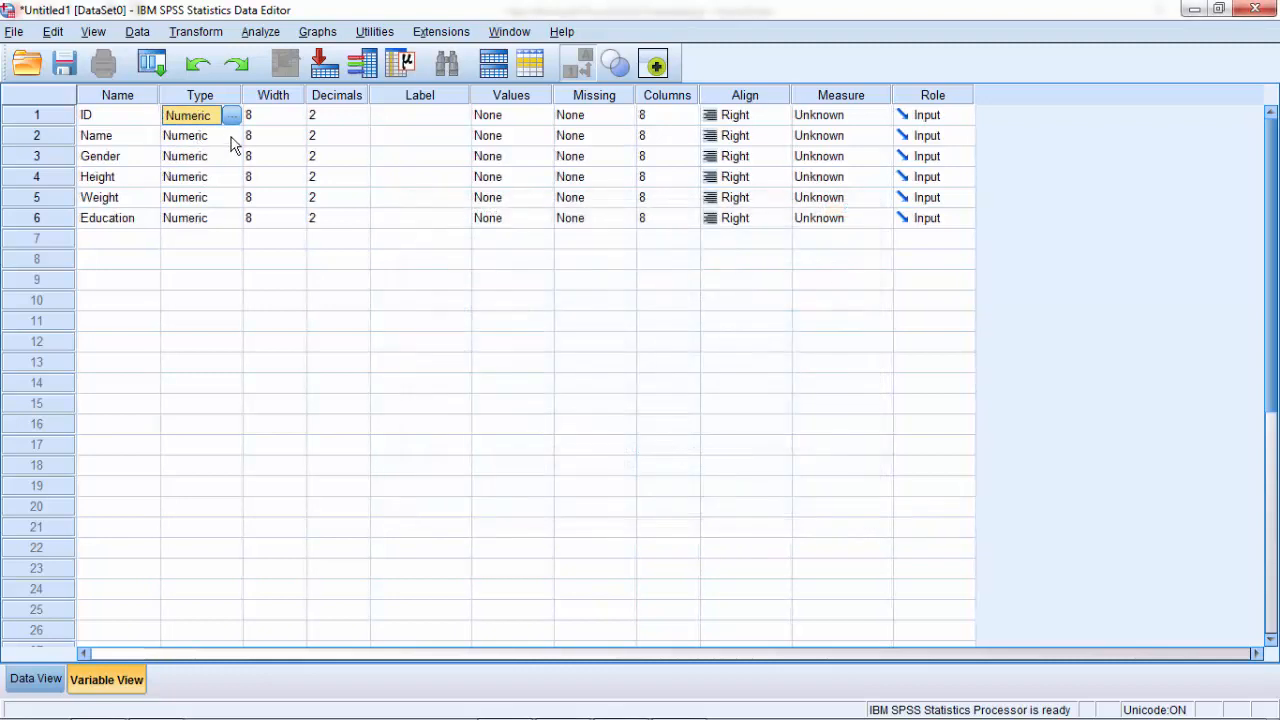
pyautogui.click(229, 137)
pyautogui.click(232, 138)
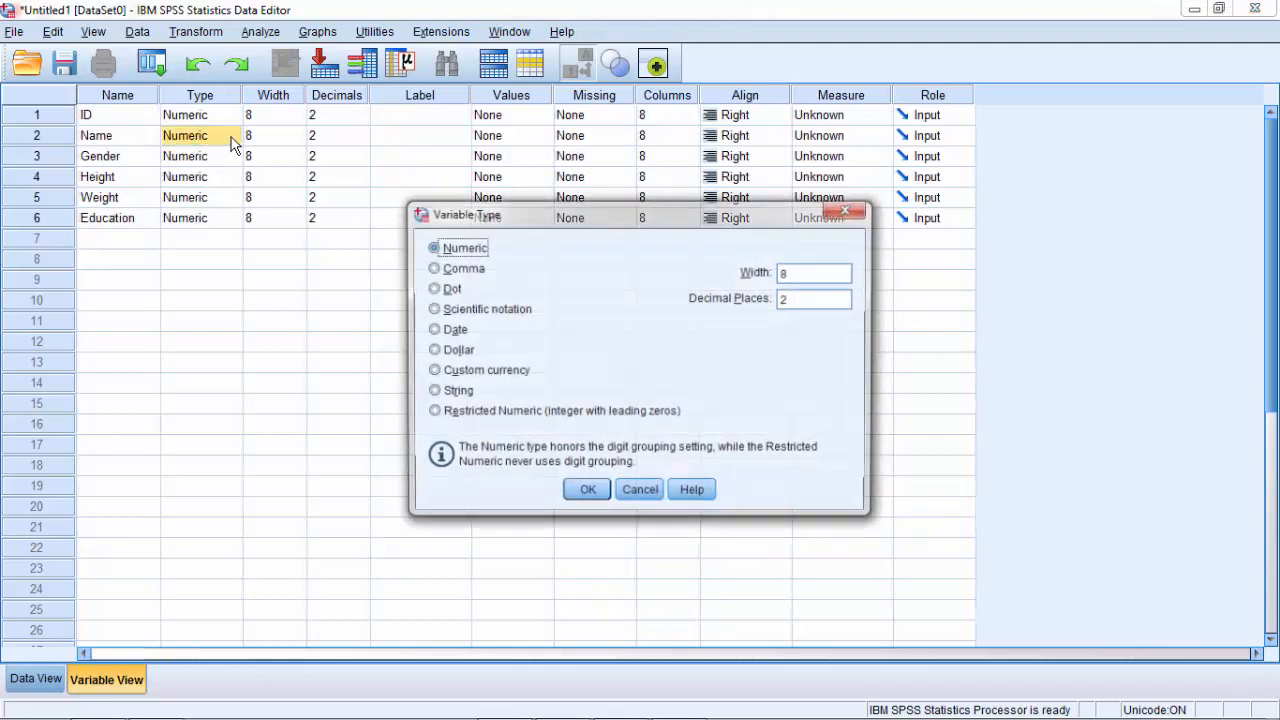
pyautogui.click(452, 391)
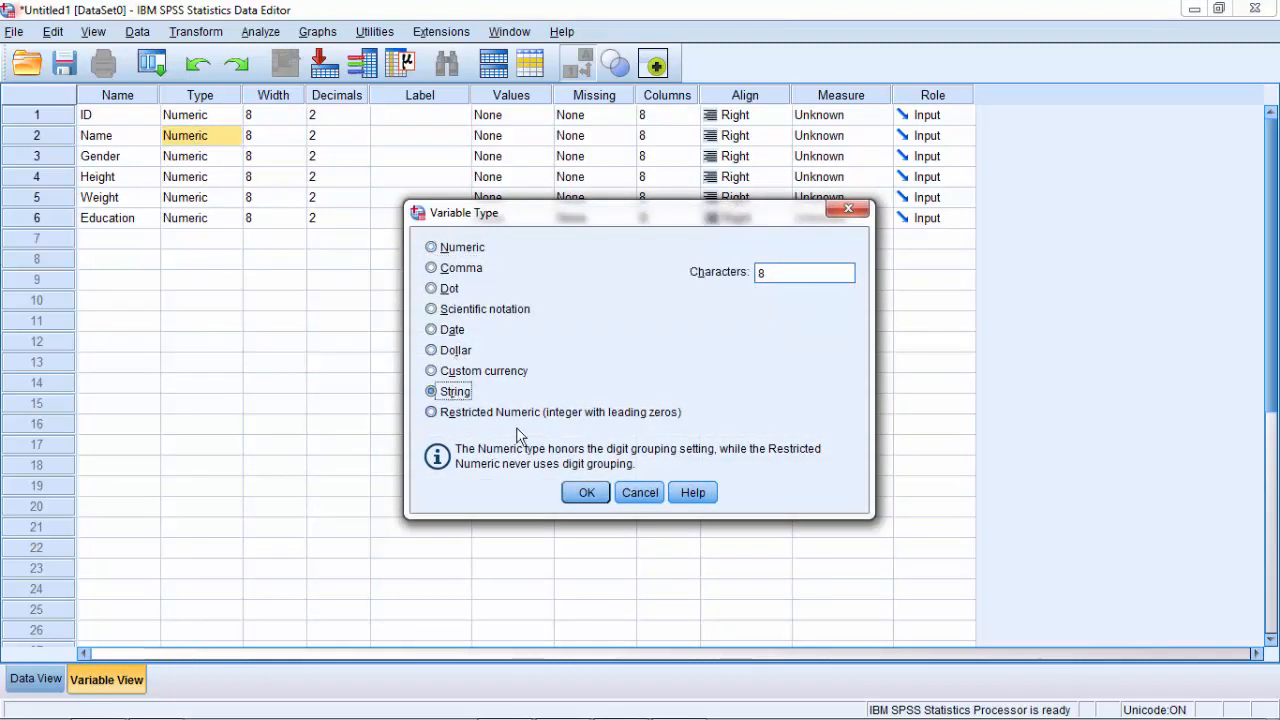
pyautogui.click(585, 492)
# Step: Add a trial variable named date in row 7, browse the Date type's formats, and delete the variable
pyautogui.click(116, 243)
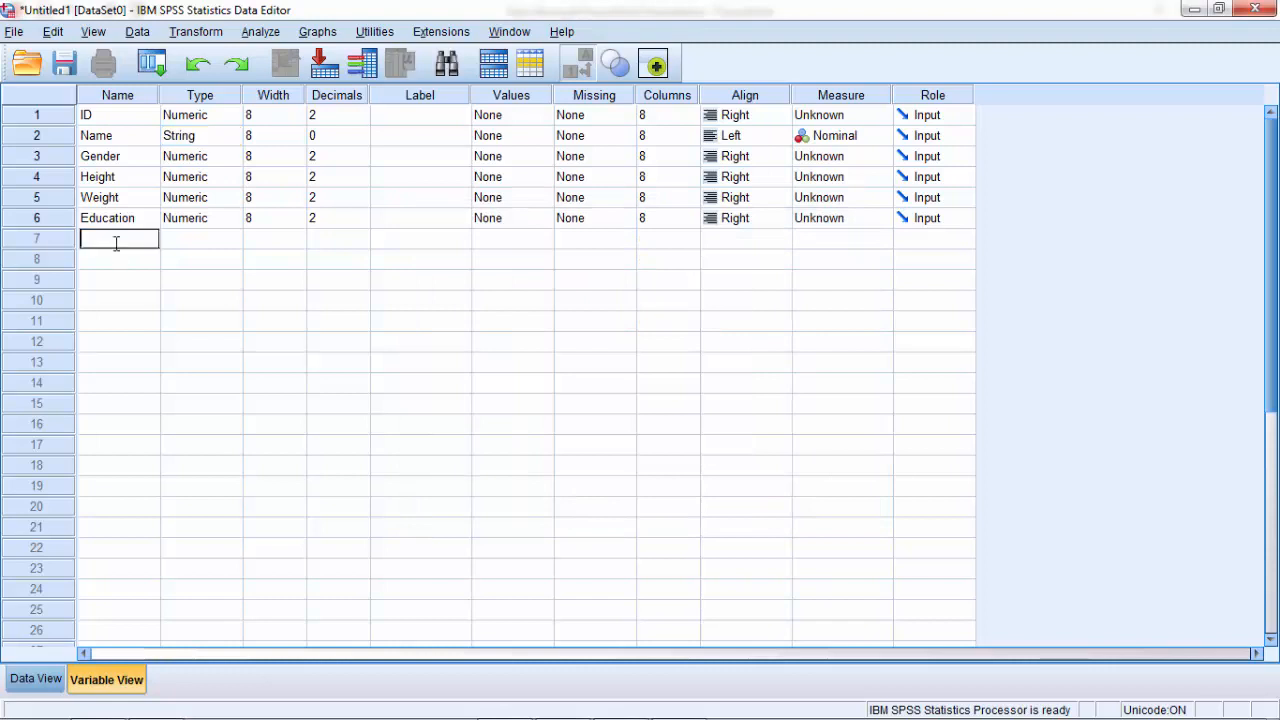
pyautogui.write('date')
pyautogui.click(234, 238)
pyautogui.click(234, 238)
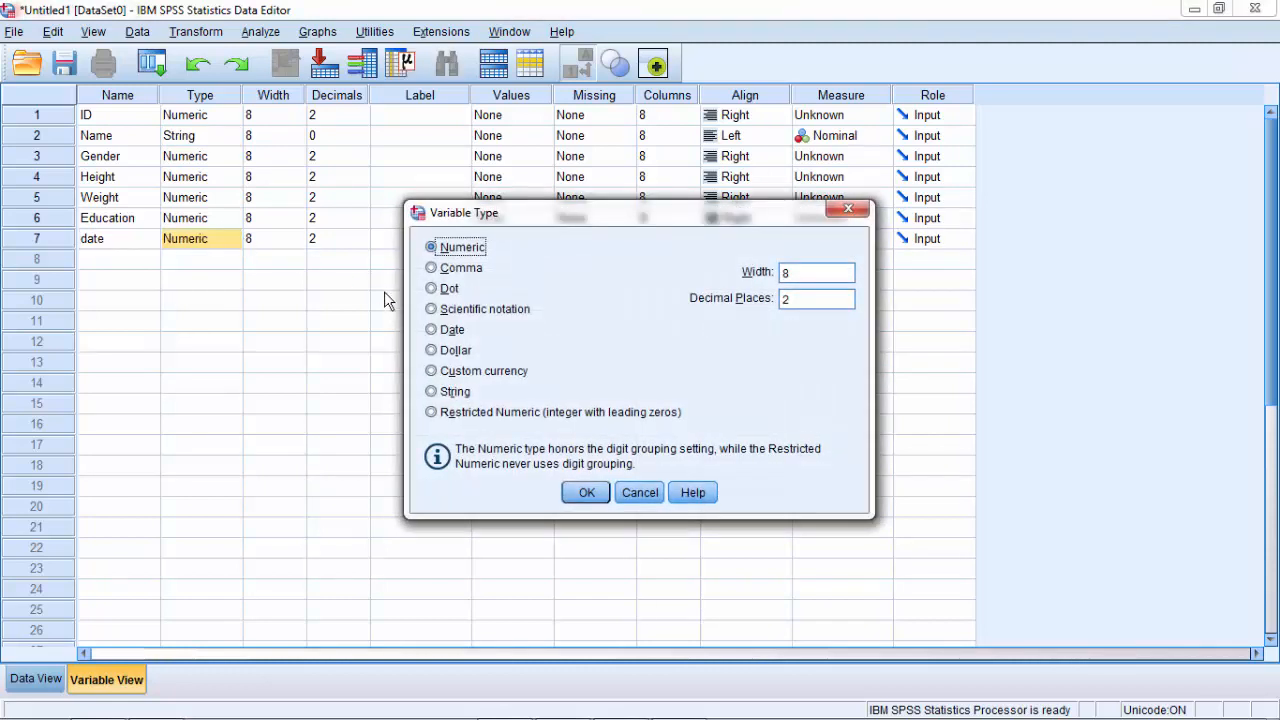
pyautogui.click(433, 330)
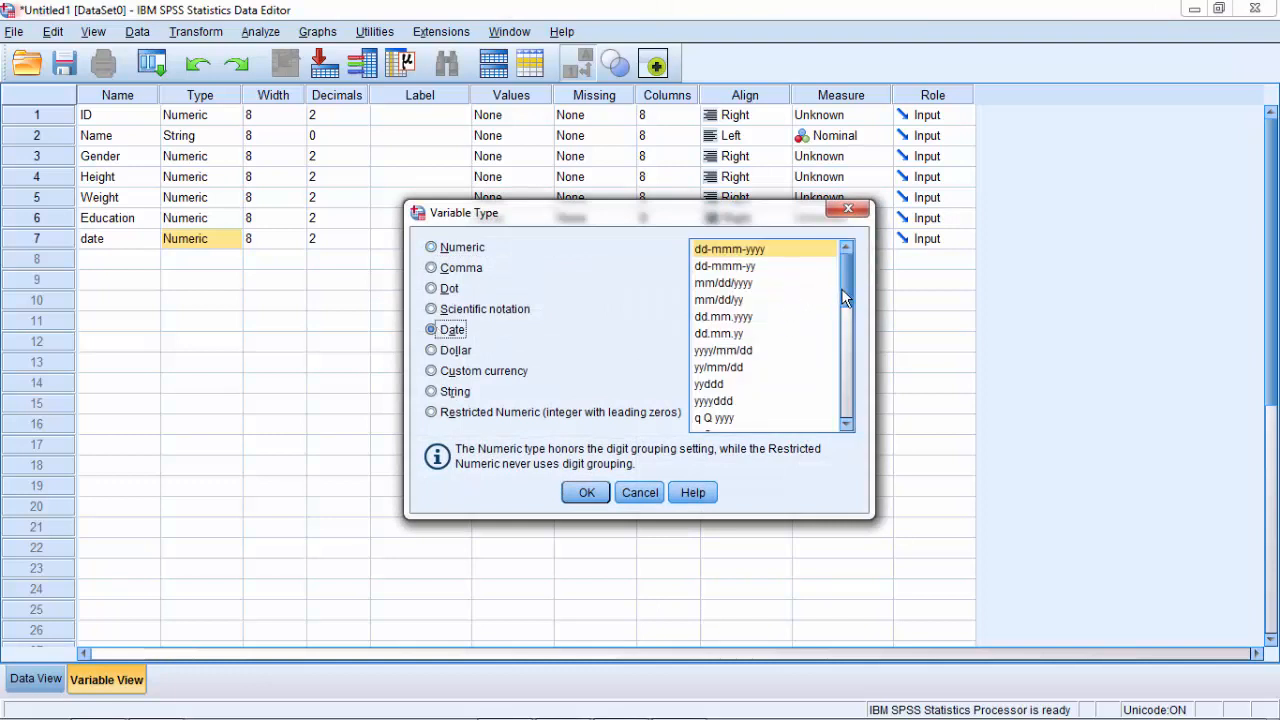
pyautogui.moveTo(842, 288)
pyautogui.mouseDown()
pyautogui.moveTo(852, 420)
pyautogui.moveTo(866, 386)
pyautogui.moveTo(848, 283)
pyautogui.mouseUp()
pyautogui.click(638, 493)
pyautogui.rightClick(64, 240)
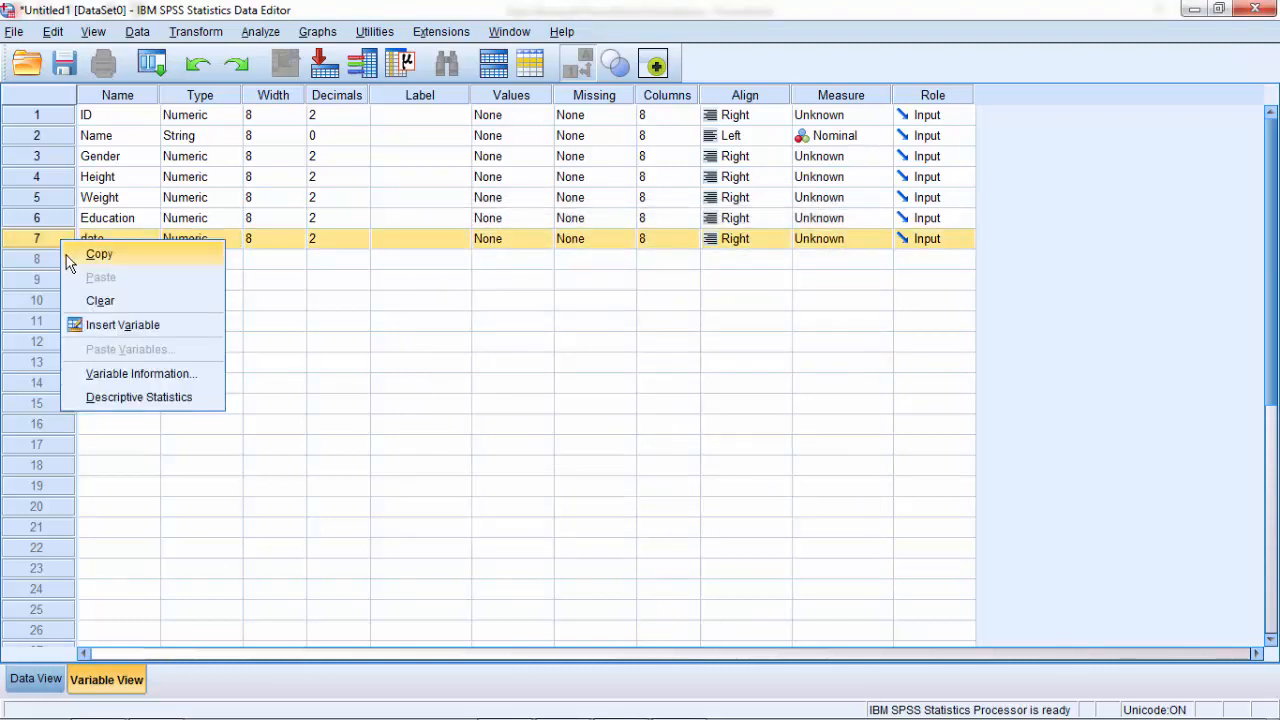
pyautogui.click(84, 302)
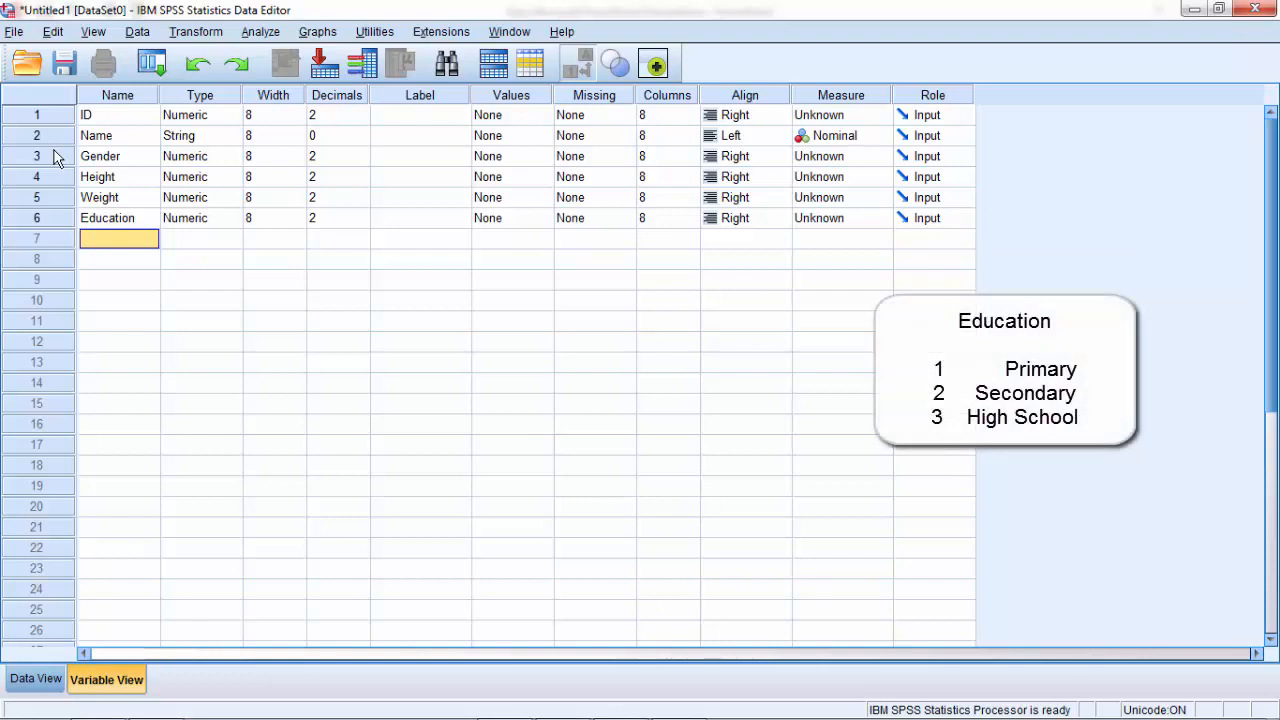
# Step: Set the measurement level to Scale for Height and Weight, Ordinal for Education and Nominal for Gender
pyautogui.click(147, 224)
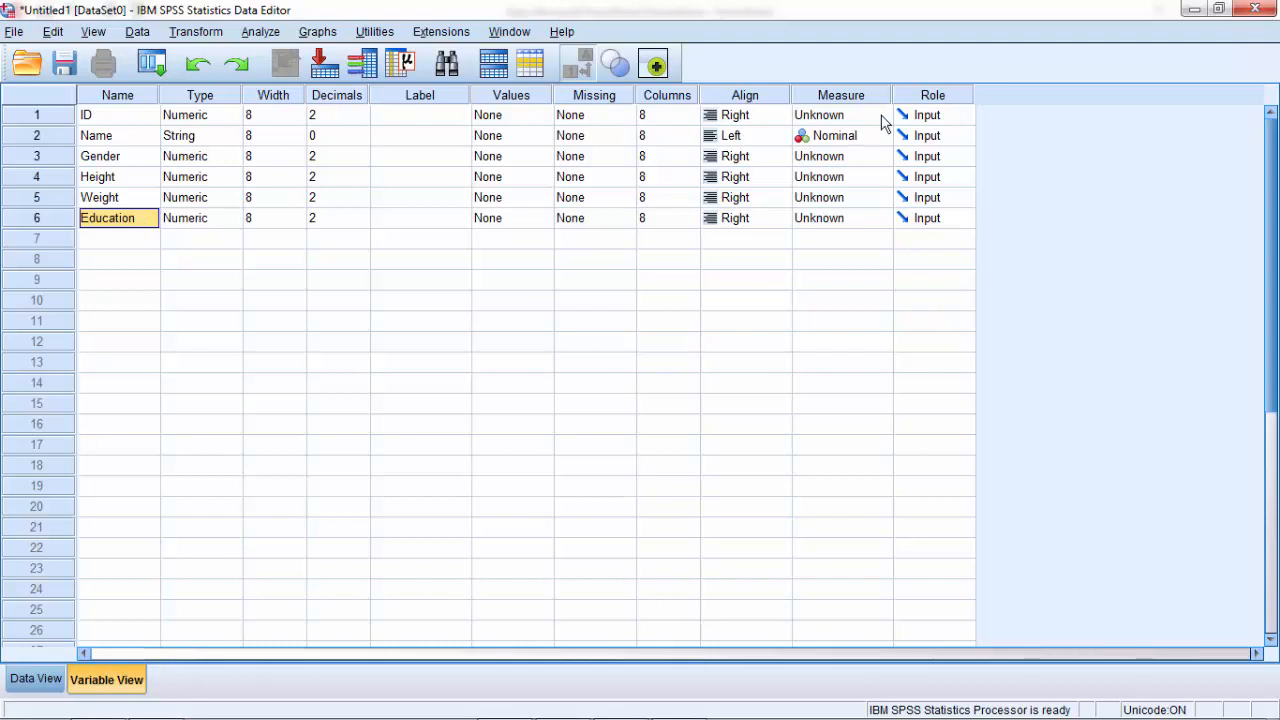
pyautogui.click(881, 197)
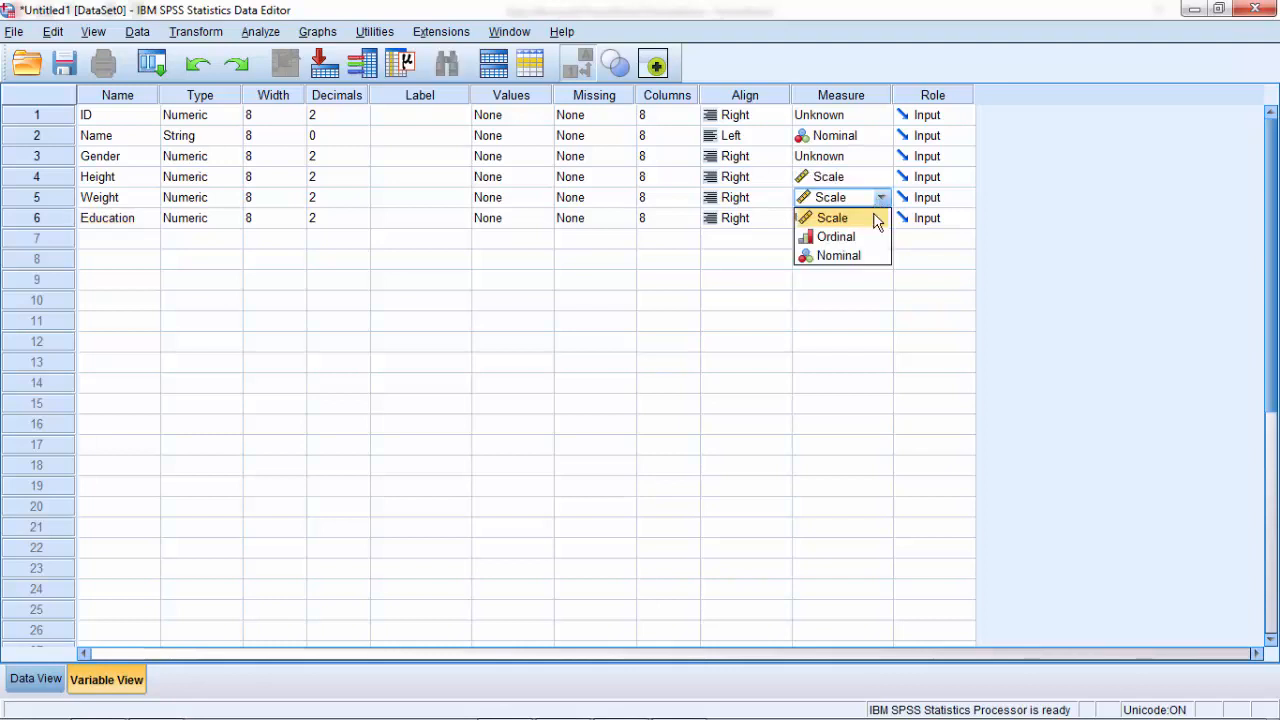
pyautogui.click(837, 217)
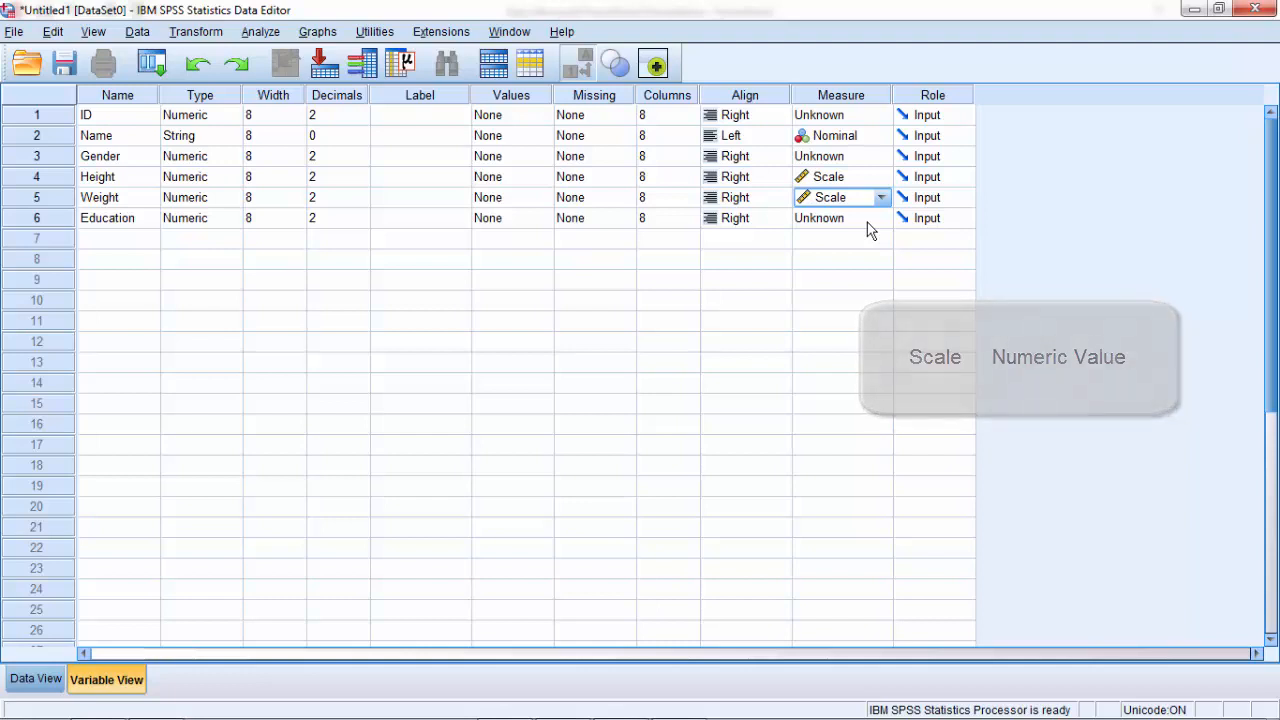
pyautogui.click(867, 222)
pyautogui.click(844, 256)
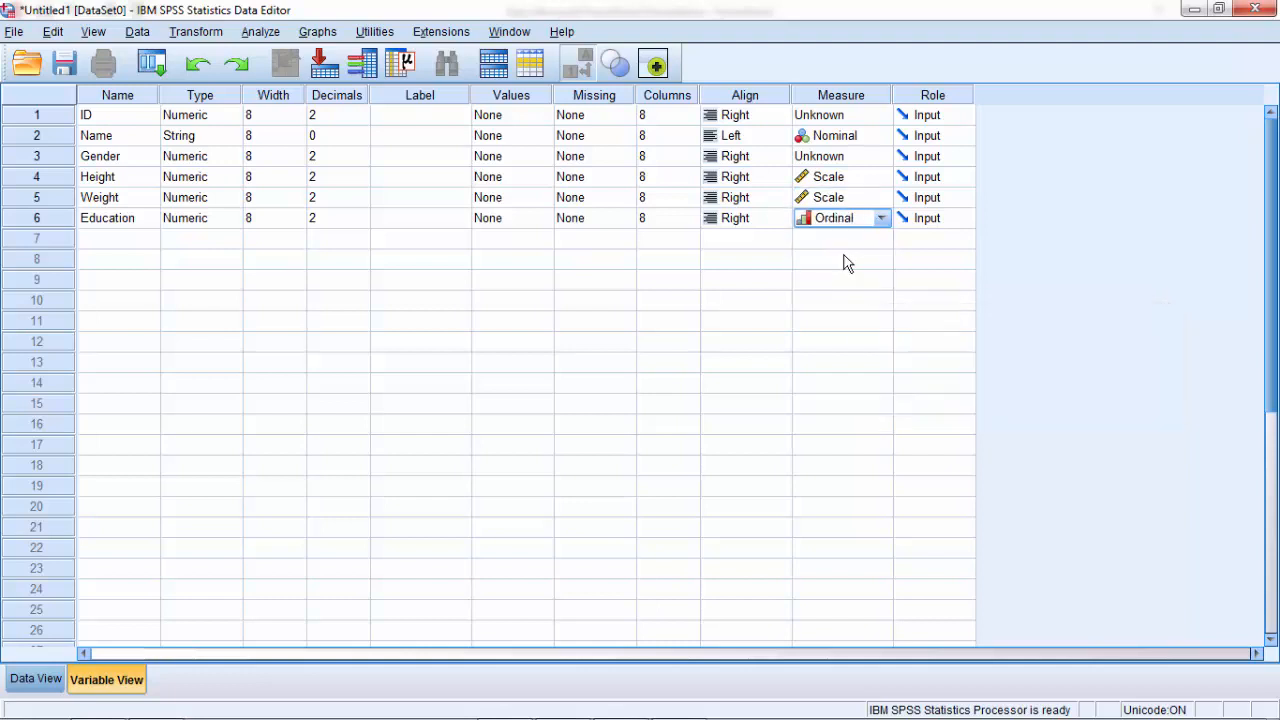
pyautogui.click(881, 157)
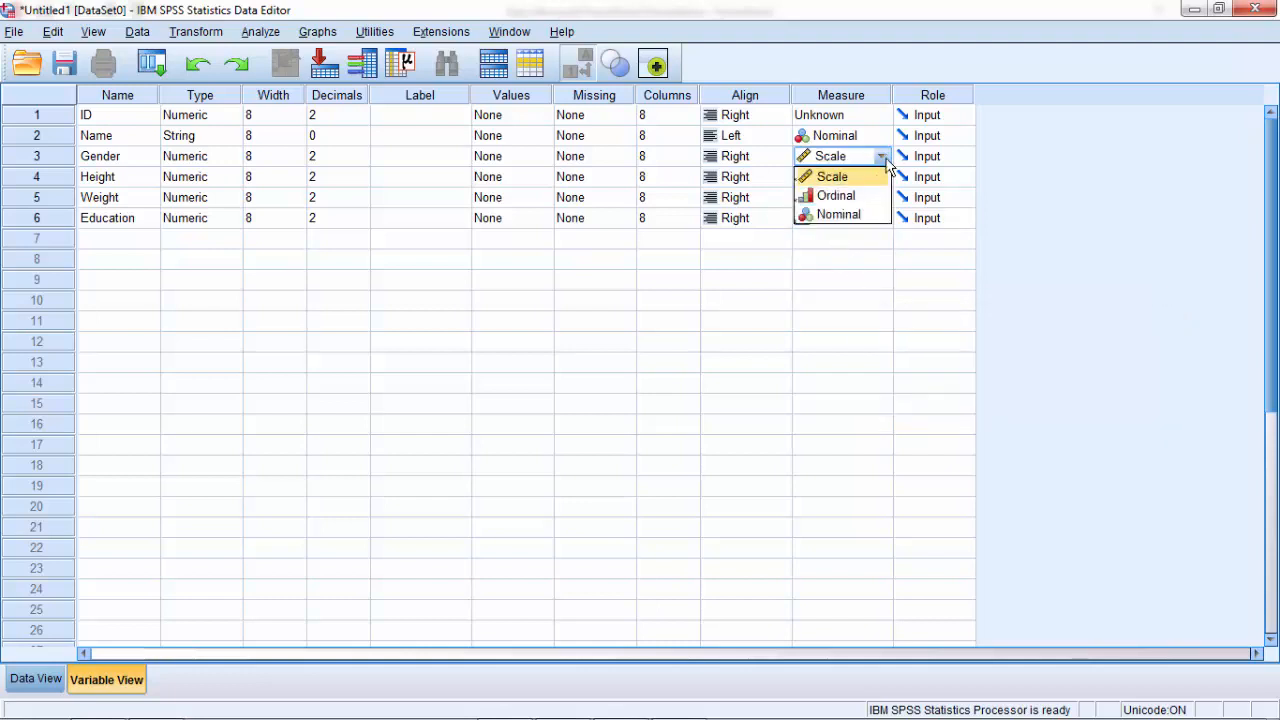
pyautogui.click(866, 215)
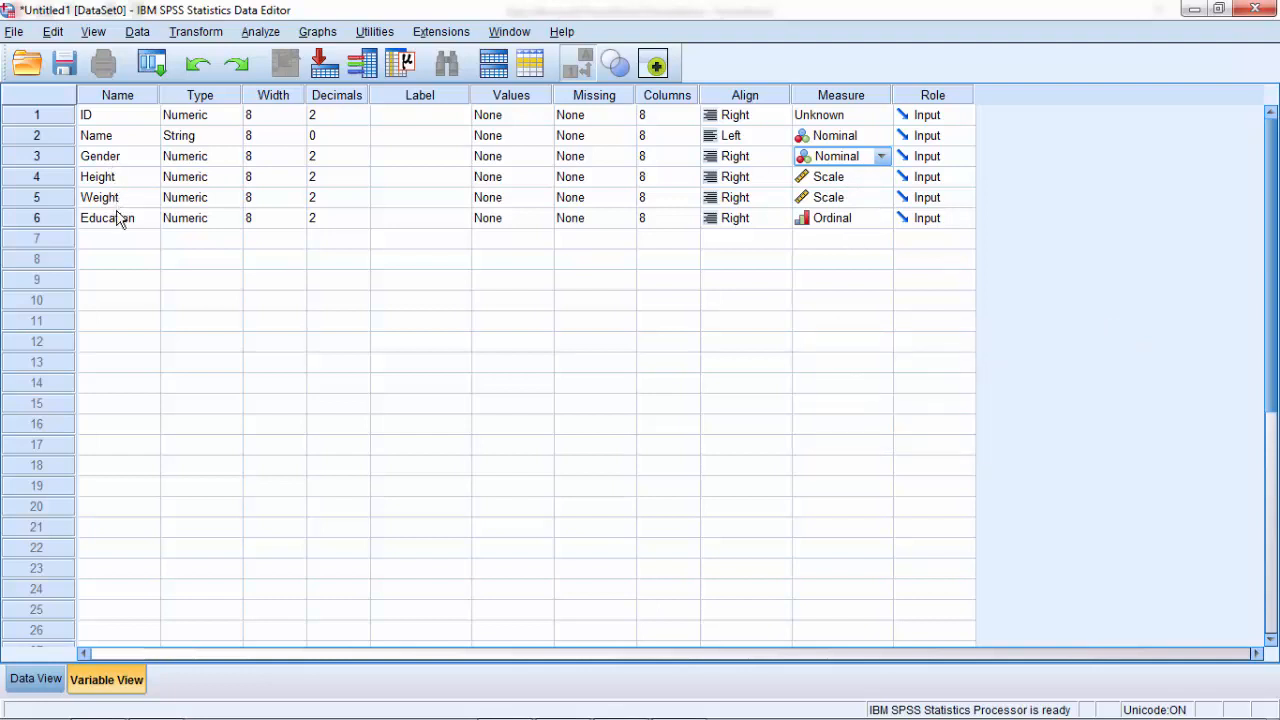
# Step: Define value labels for the Gender variable: 0 as Male and 1 as Female
pyautogui.click(550, 158)
pyautogui.click(546, 158)
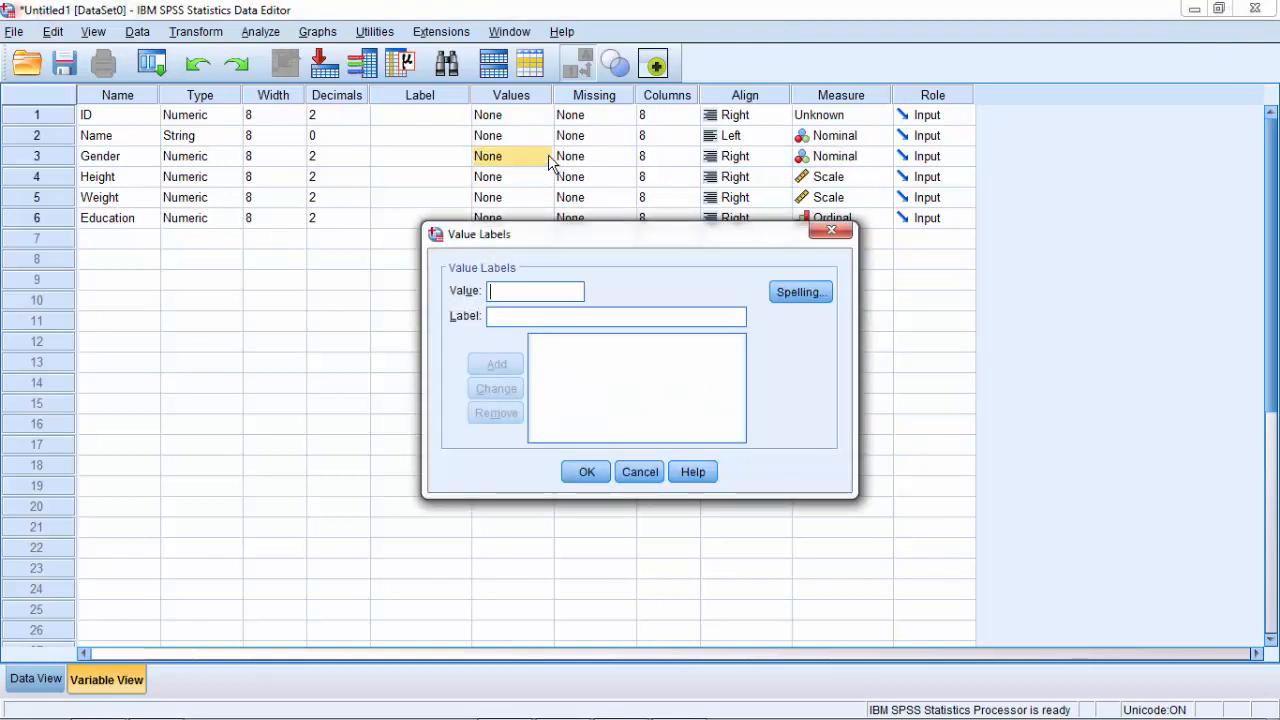
pyautogui.write('0')
pyautogui.click(501, 317)
pyautogui.write('Male')
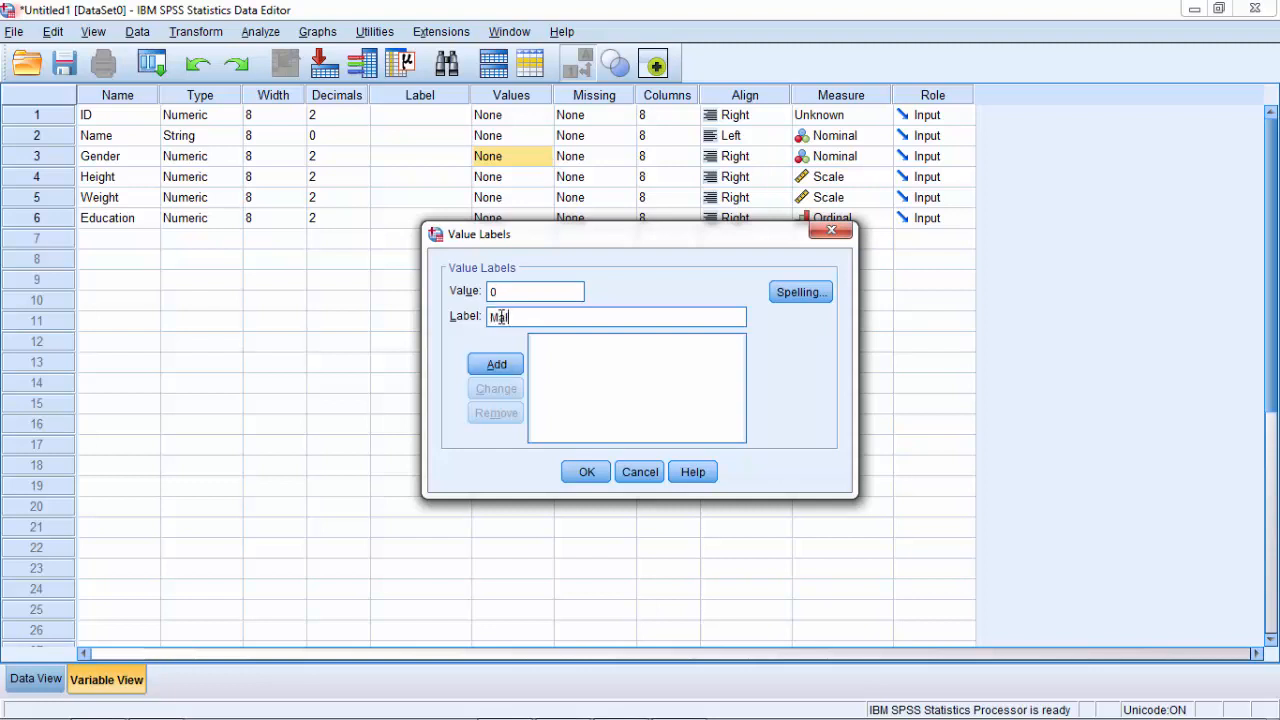
pyautogui.click(497, 364)
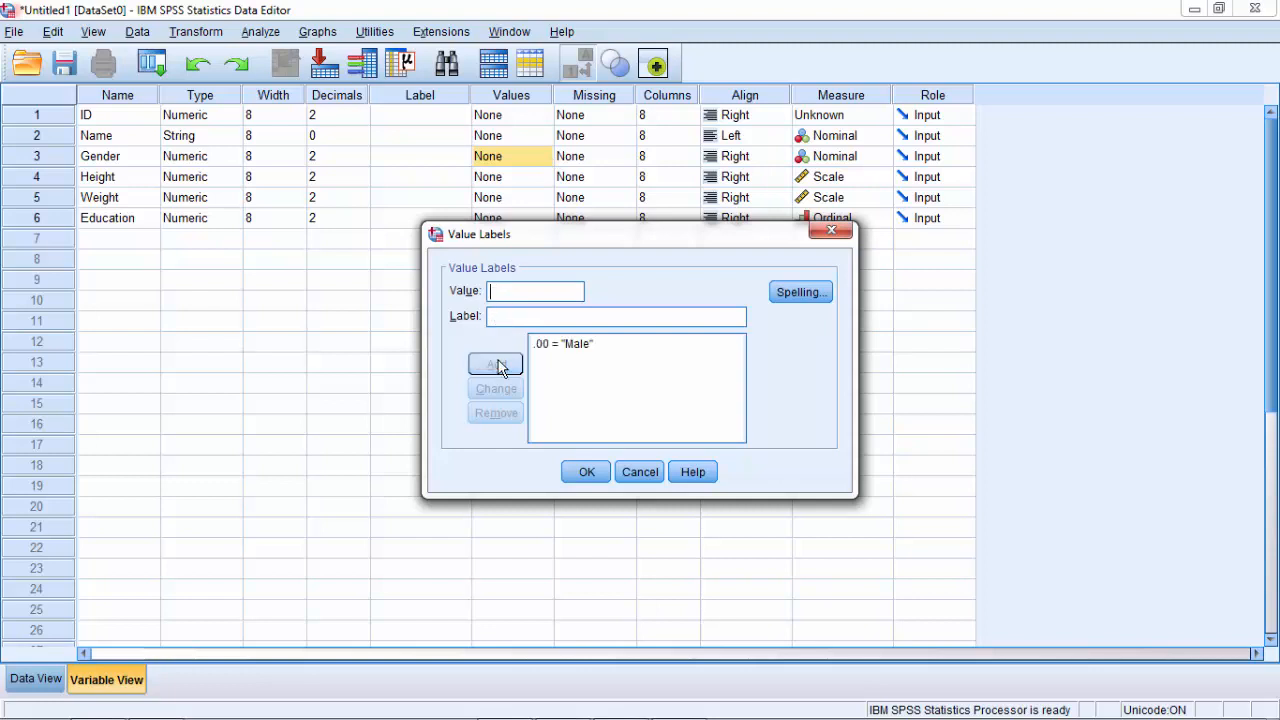
pyautogui.write('1')
pyautogui.click(517, 321)
pyautogui.write('Female')
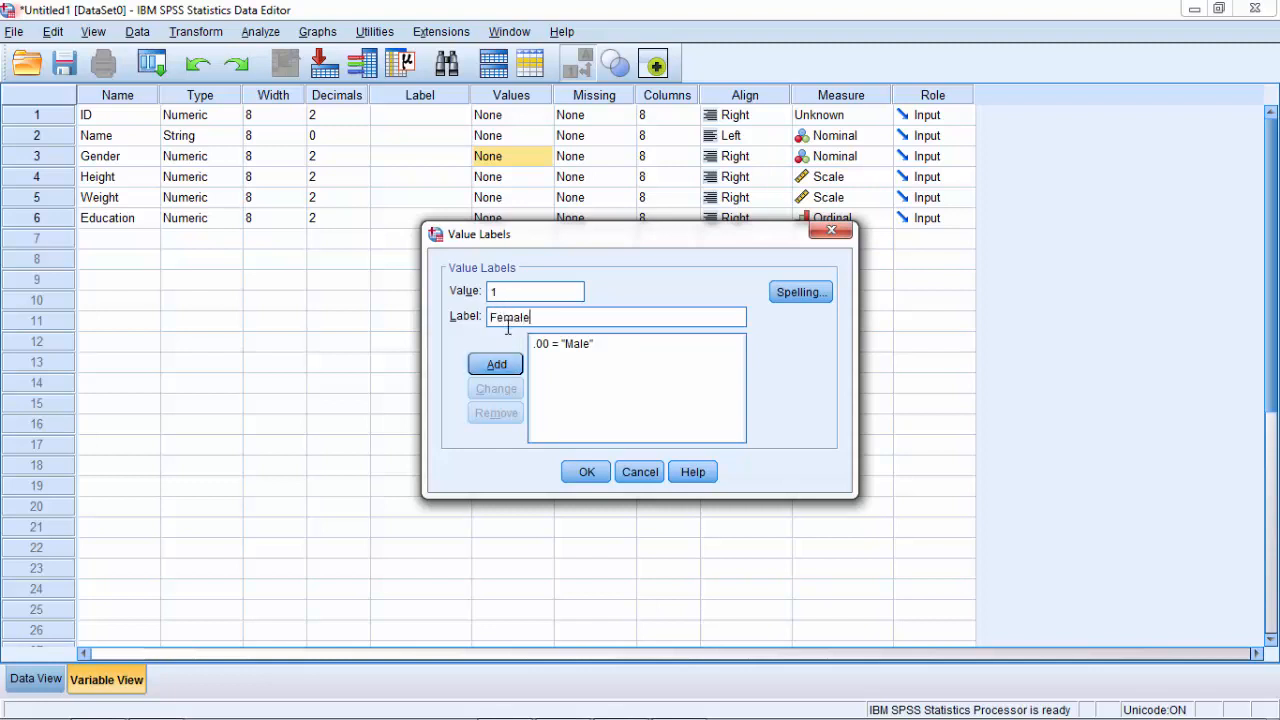
pyautogui.click(496, 365)
pyautogui.click(587, 472)
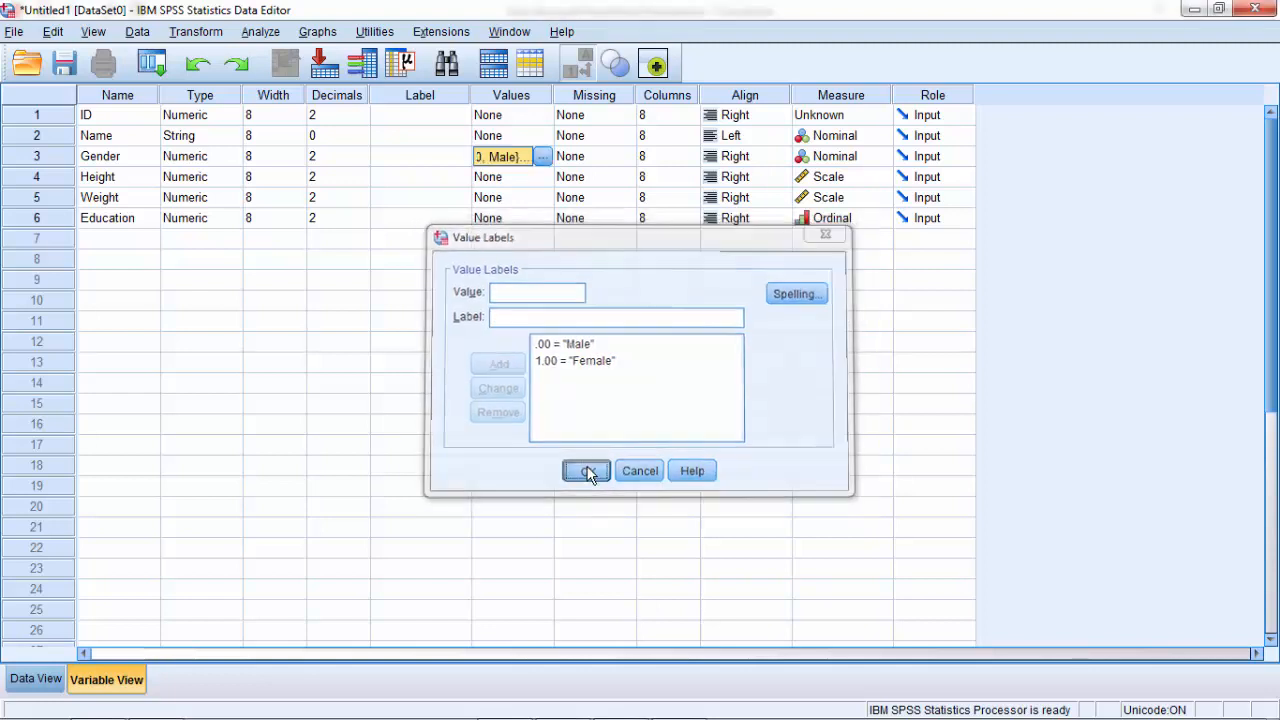
# Step: Add a value label to the Education variable that codes 1 as Primary
pyautogui.click(547, 218)
pyautogui.click(543, 218)
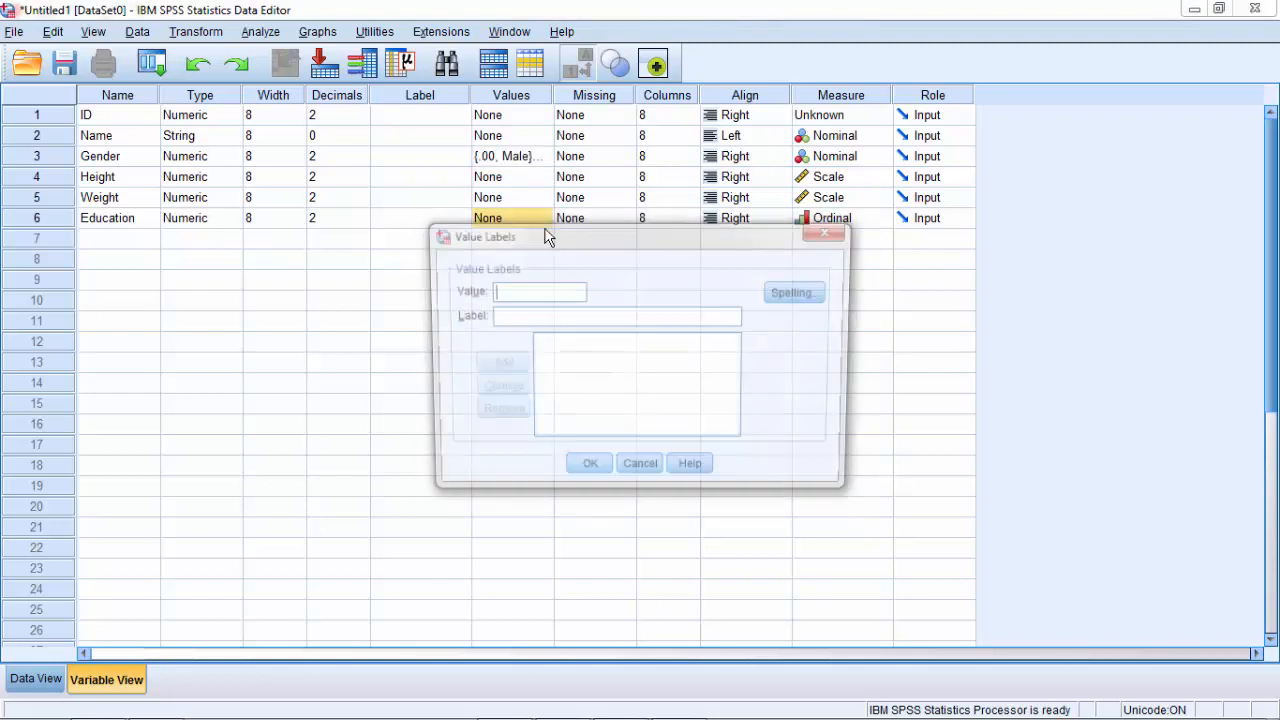
pyautogui.write('1')
pyautogui.click(532, 318)
pyautogui.write('P')
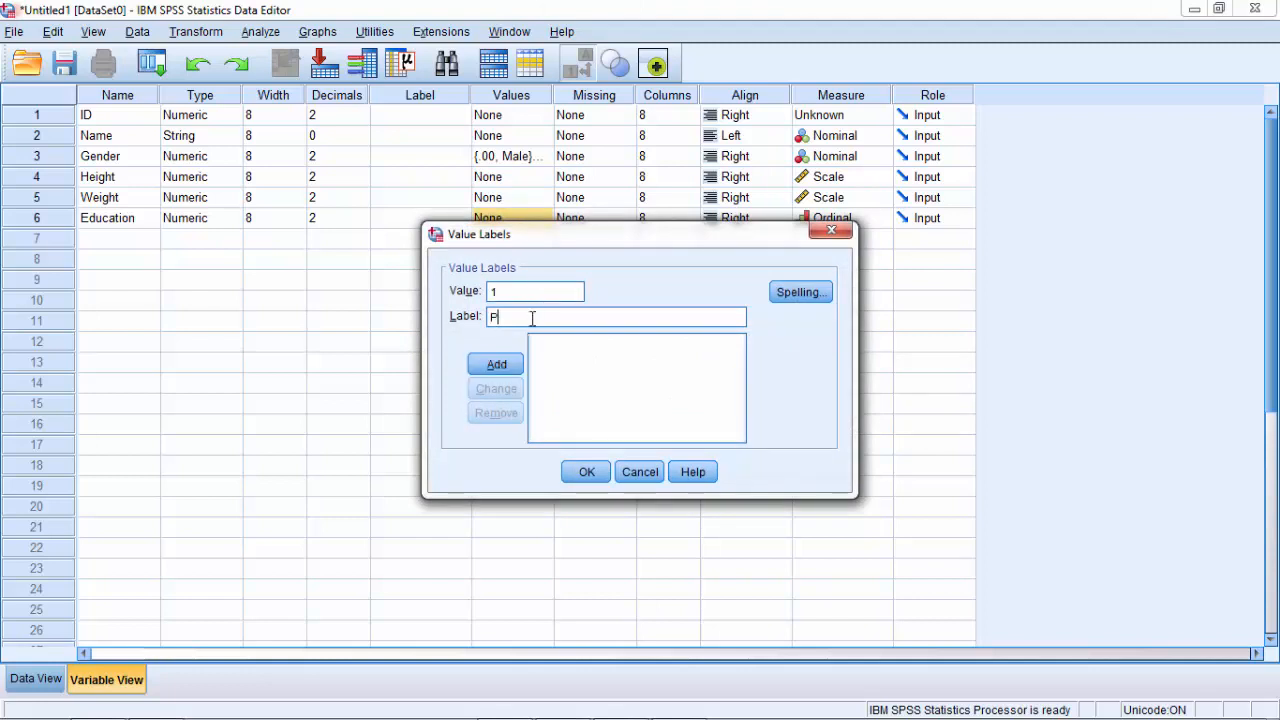
pyautogui.write('rimary')
pyautogui.click(504, 365)
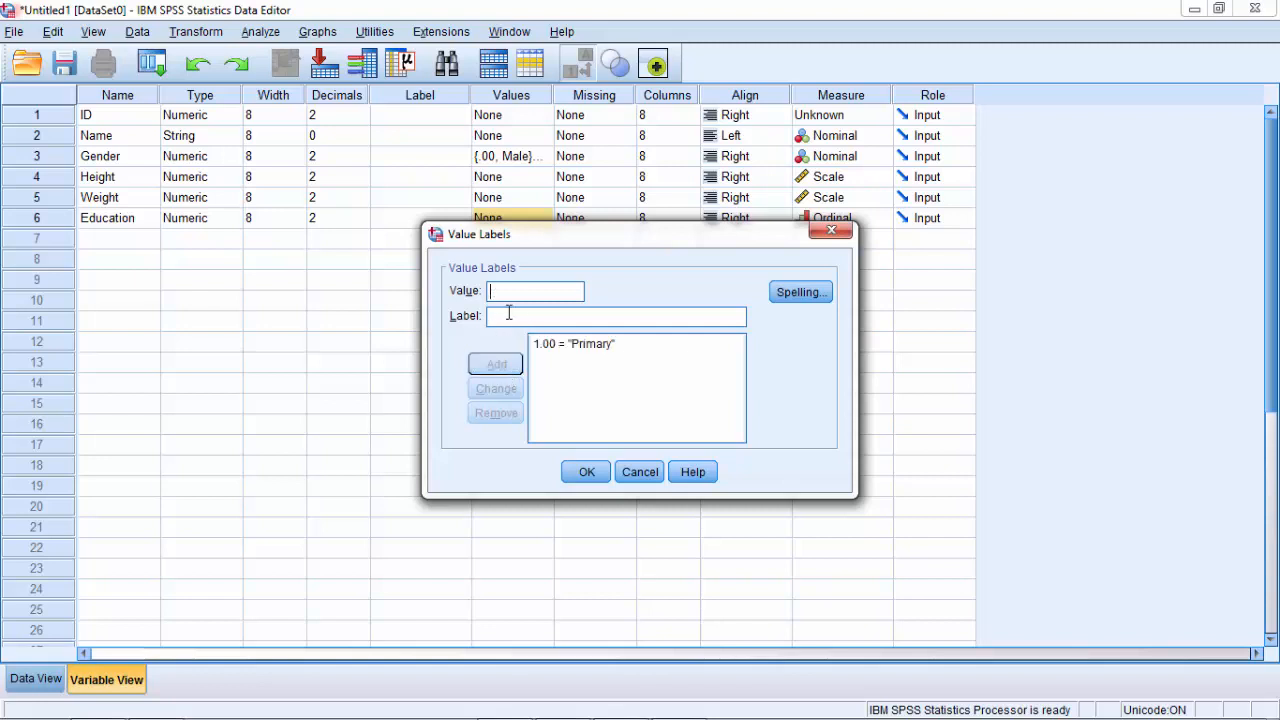
# Step: Add a value label to the Education variable that codes 2 as Secondary
pyautogui.click(508, 292)
pyautogui.write('2')
pyautogui.click(516, 318)
pyautogui.write('S')
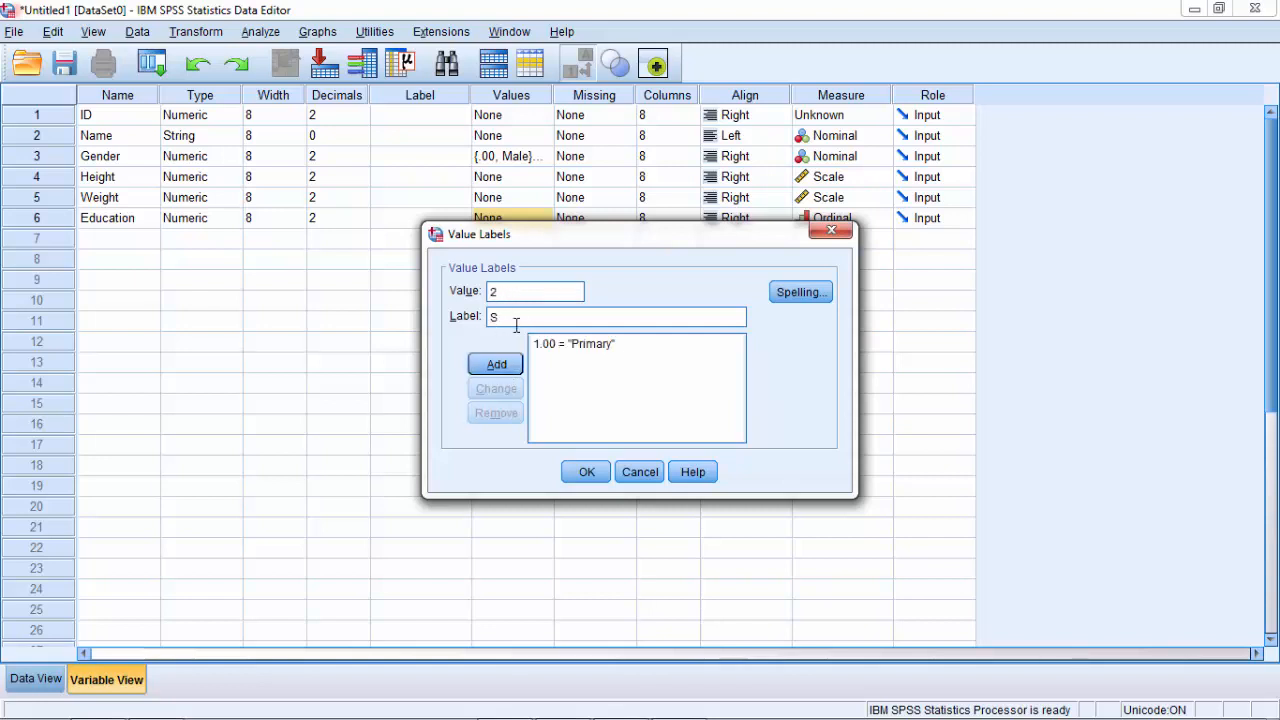
pyautogui.write('econdary')
pyautogui.click(500, 365)
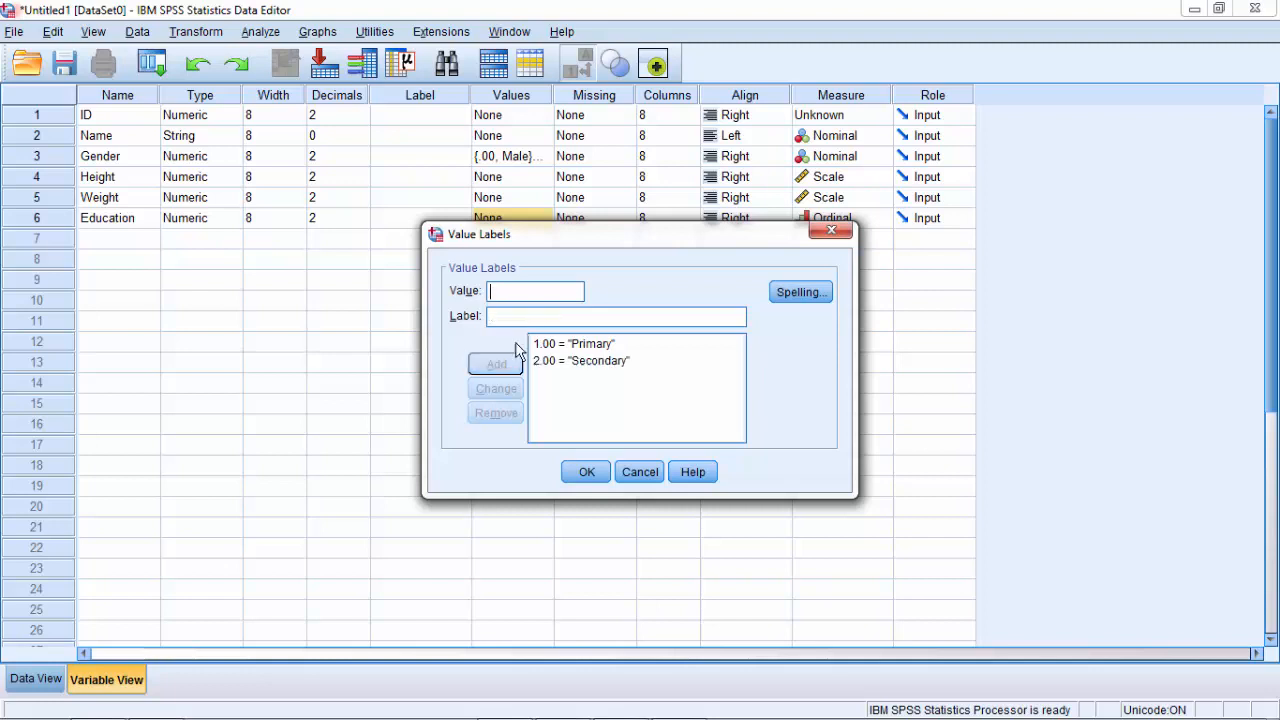
# Step: Code 3 as High School for the Education variable and apply its value labels
pyautogui.write('3')
pyautogui.click(522, 318)
pyautogui.write('High ')
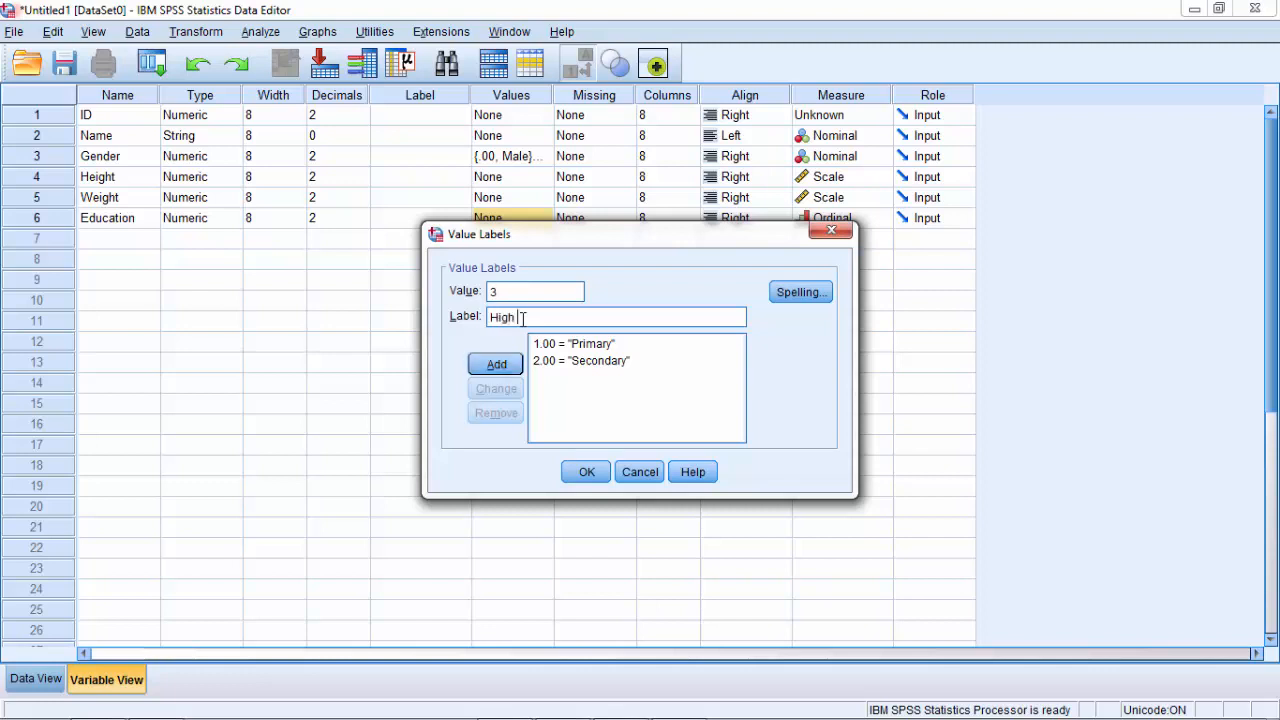
pyautogui.write('School')
pyautogui.click(510, 364)
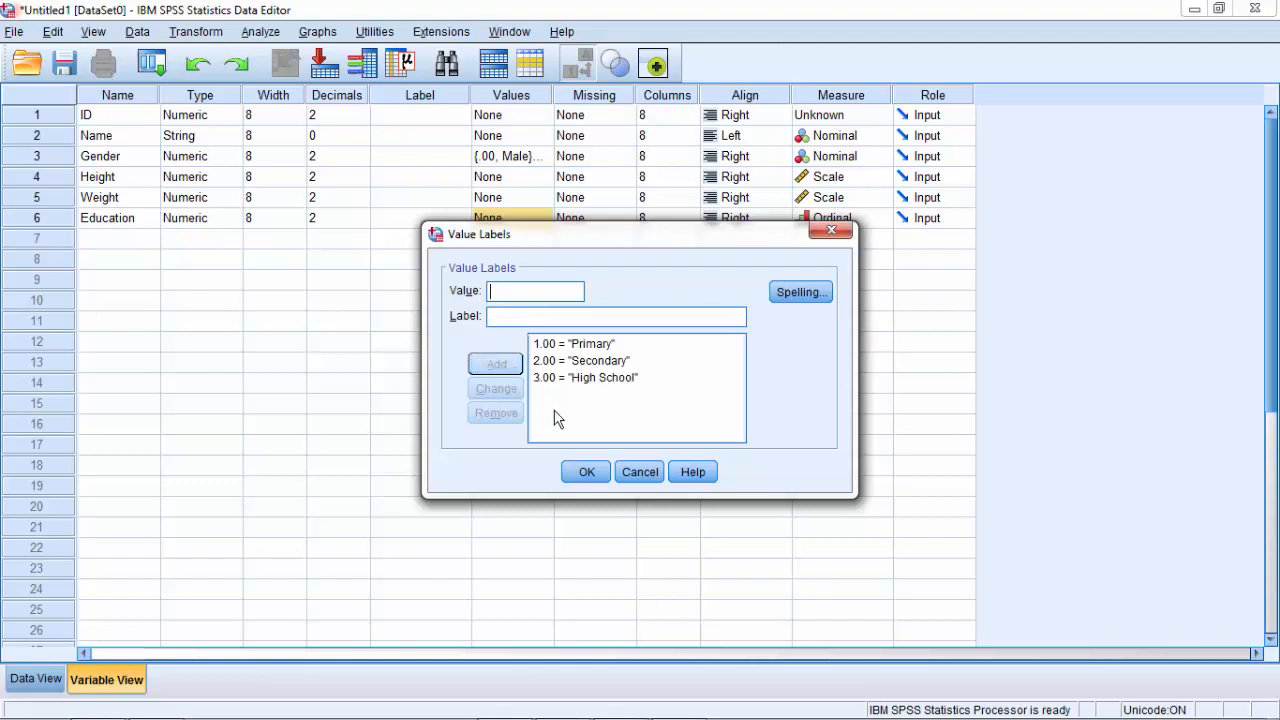
pyautogui.click(601, 474)
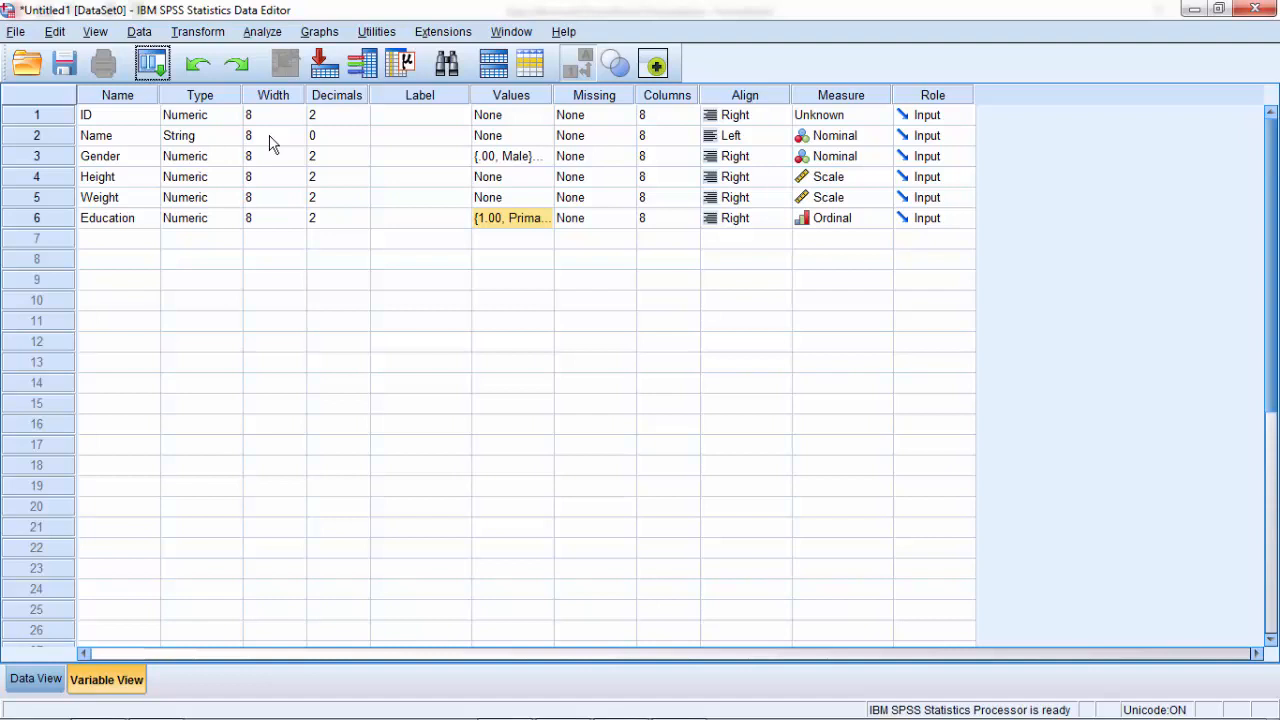
# Step: Set the width of the Name variable to 10
pyautogui.click(270, 137)
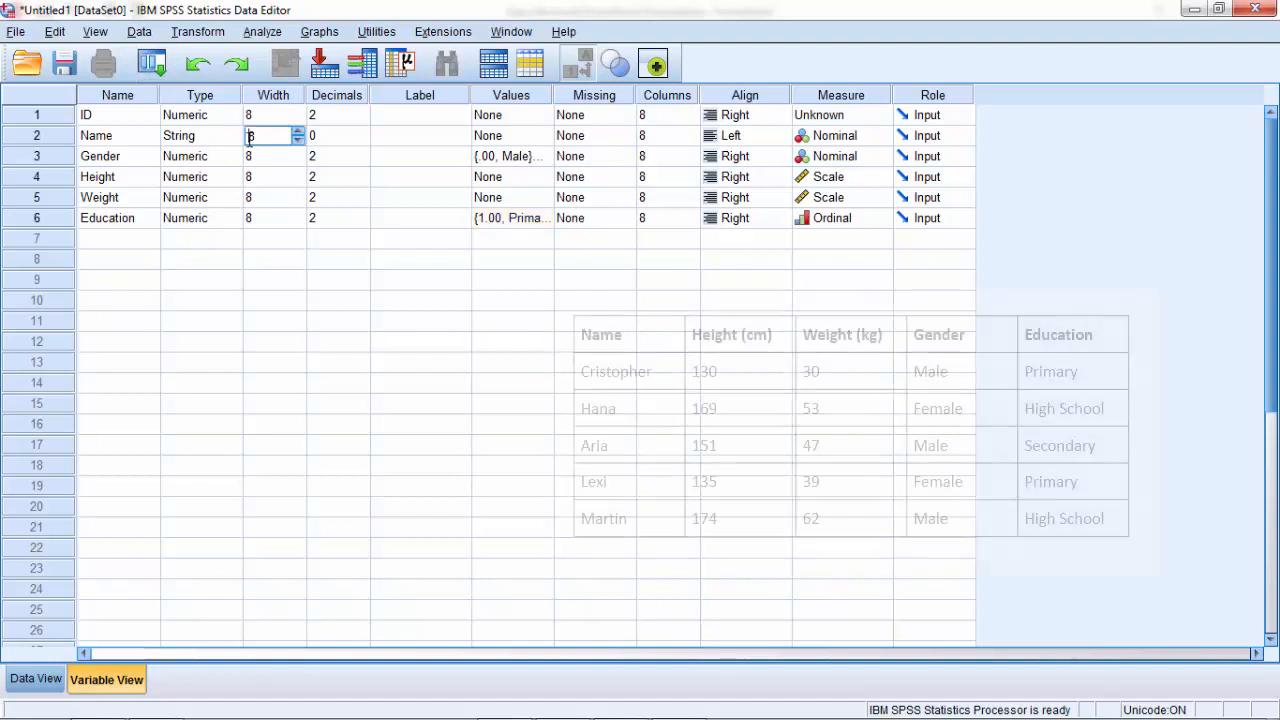
pyautogui.doubleClick(249, 138)
pyautogui.write('10')
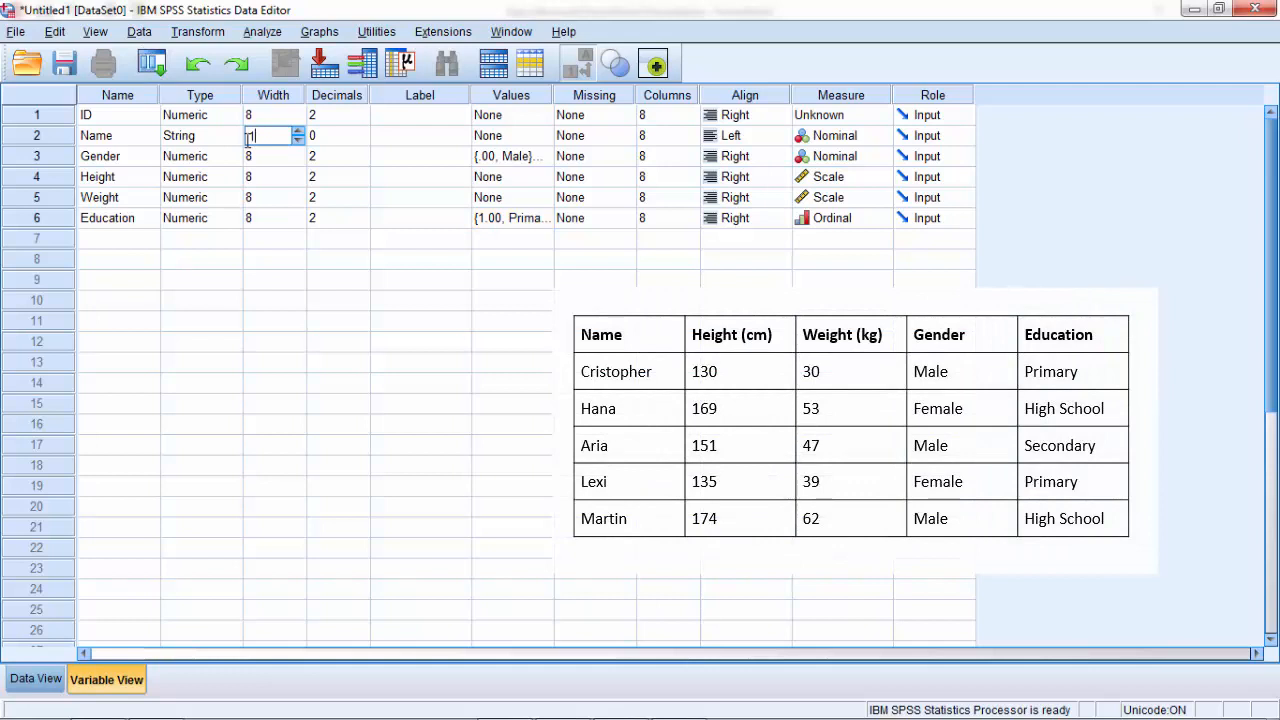
pyautogui.click(289, 242)
pyautogui.click(352, 98)
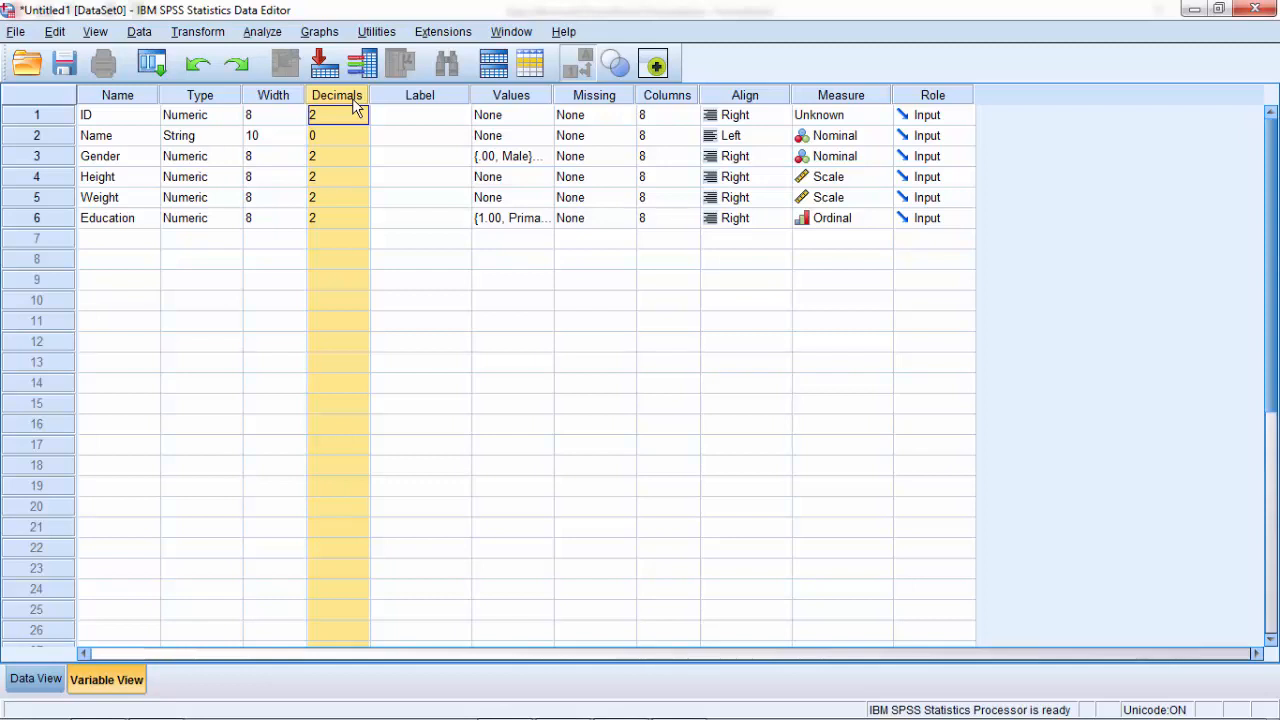
pyautogui.click(410, 95)
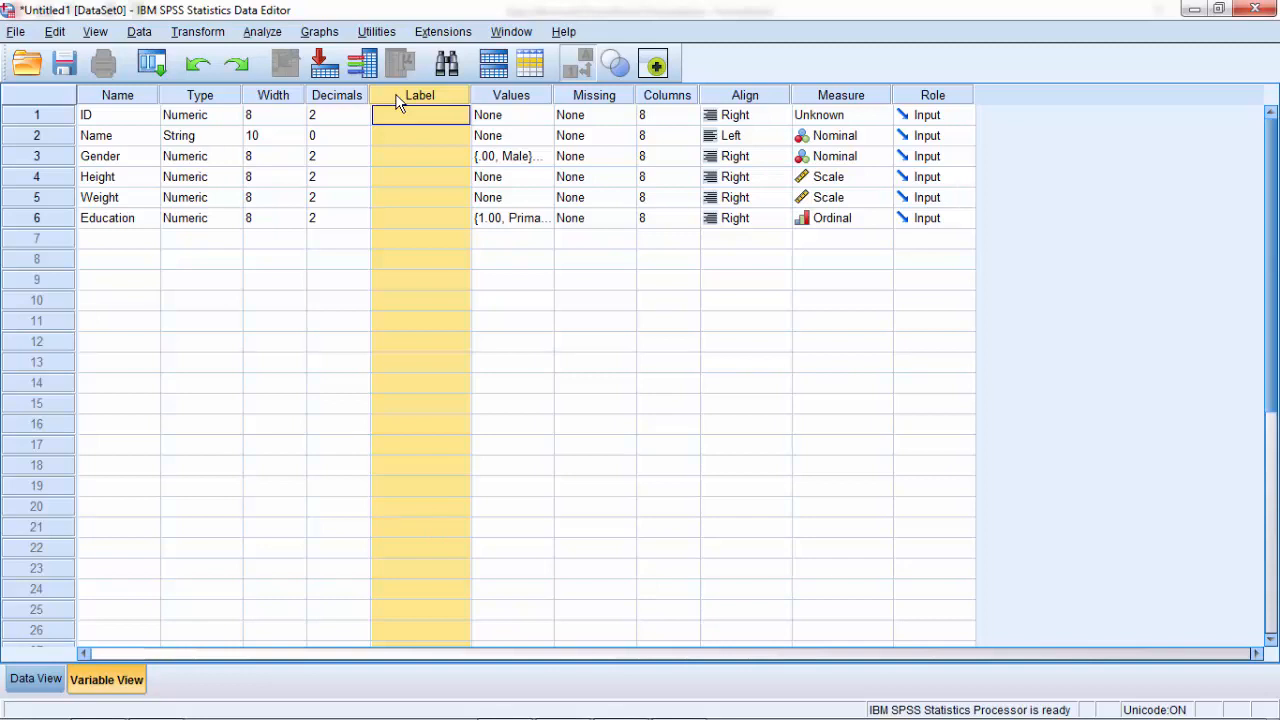
# Step: Insert a new variable above Height and delete it again
pyautogui.rightClick(60, 178)
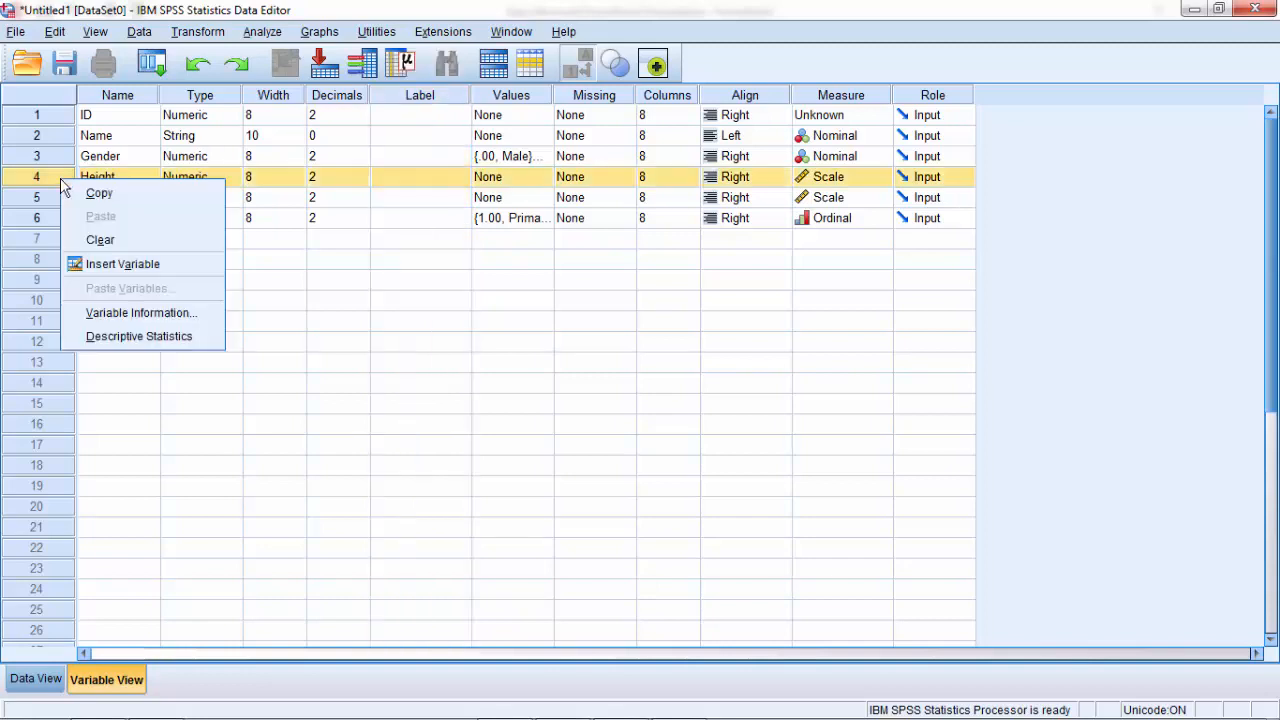
pyautogui.click(124, 266)
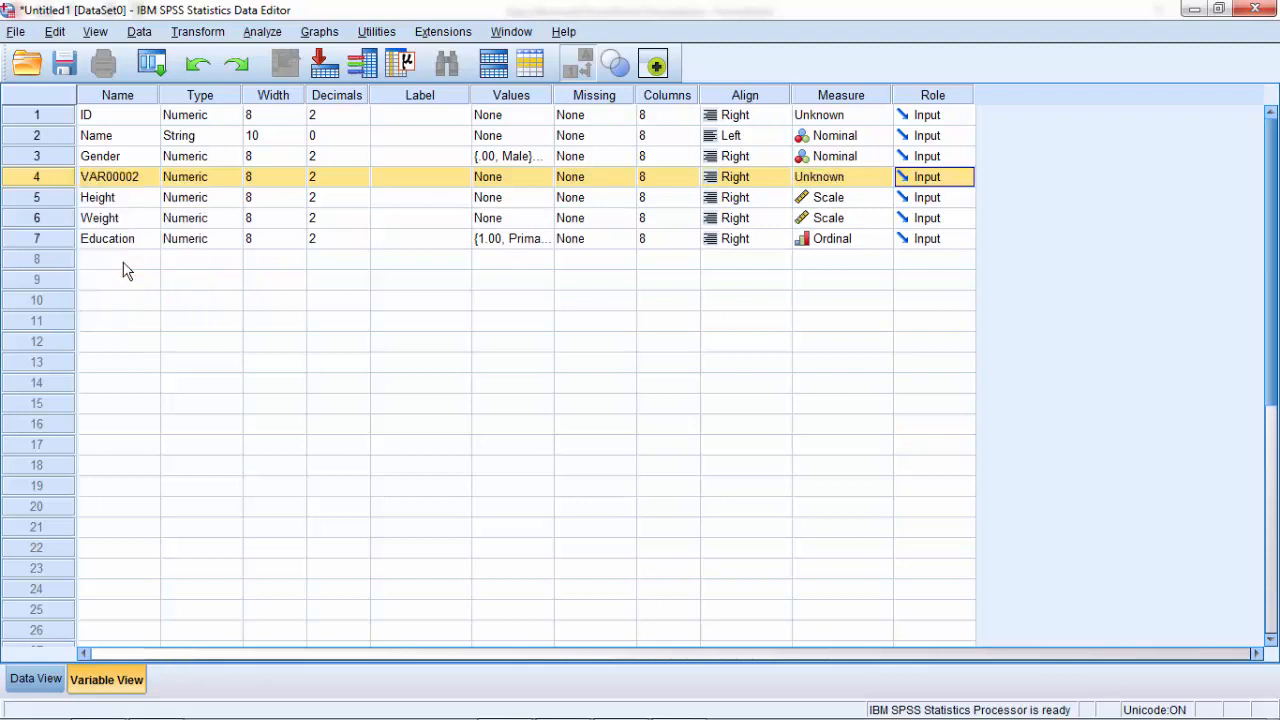
pyautogui.rightClick(56, 182)
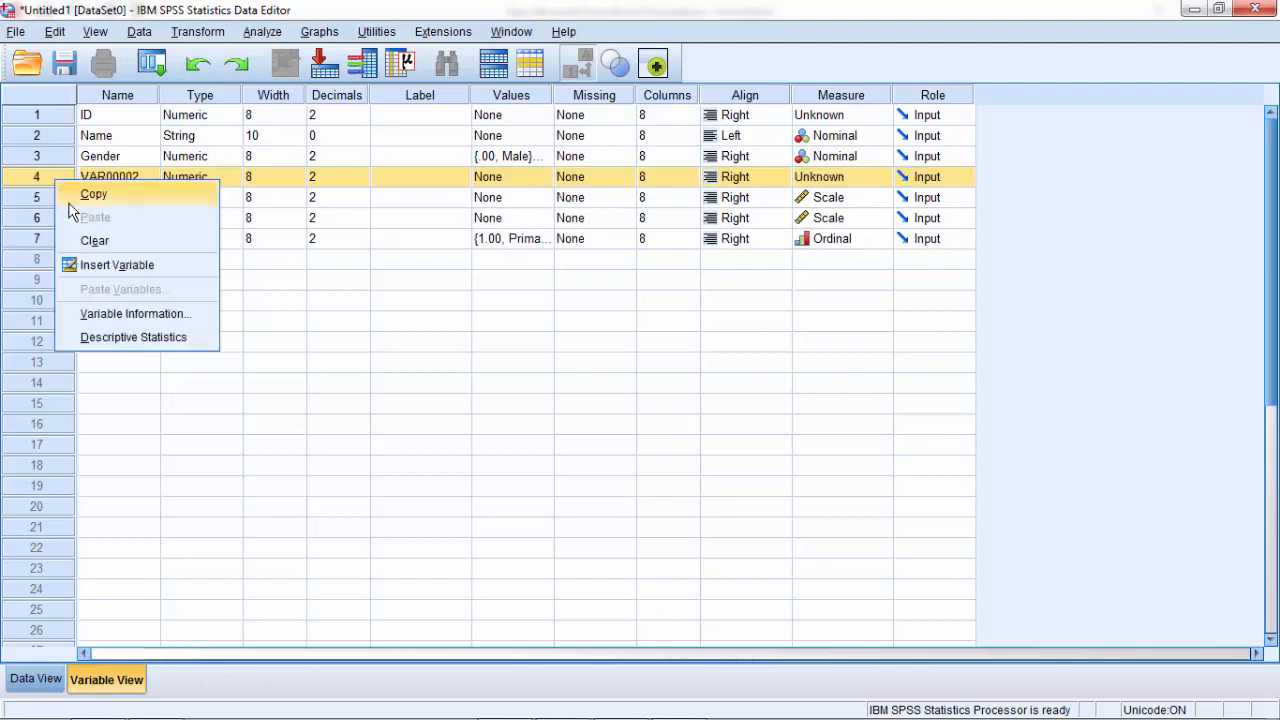
pyautogui.click(95, 241)
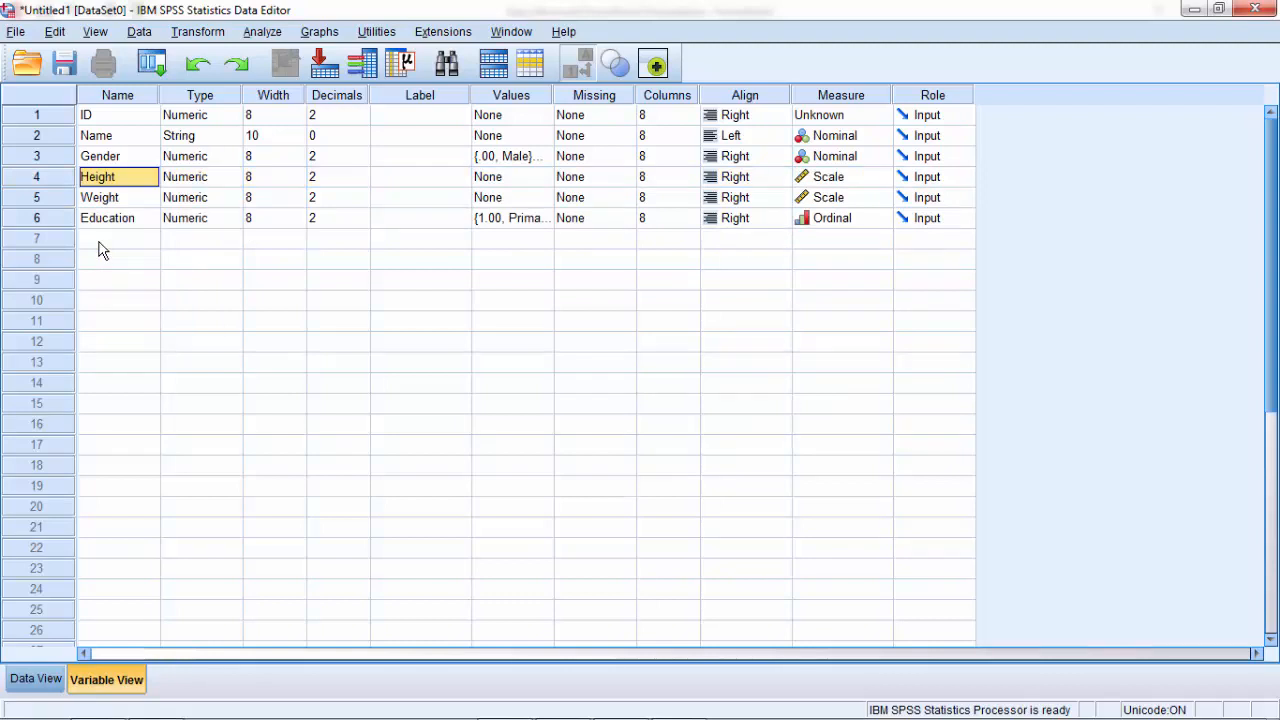
# Step: Start the first case in the data sheet with ID 1 and the first person's name
pyautogui.click(32, 680)
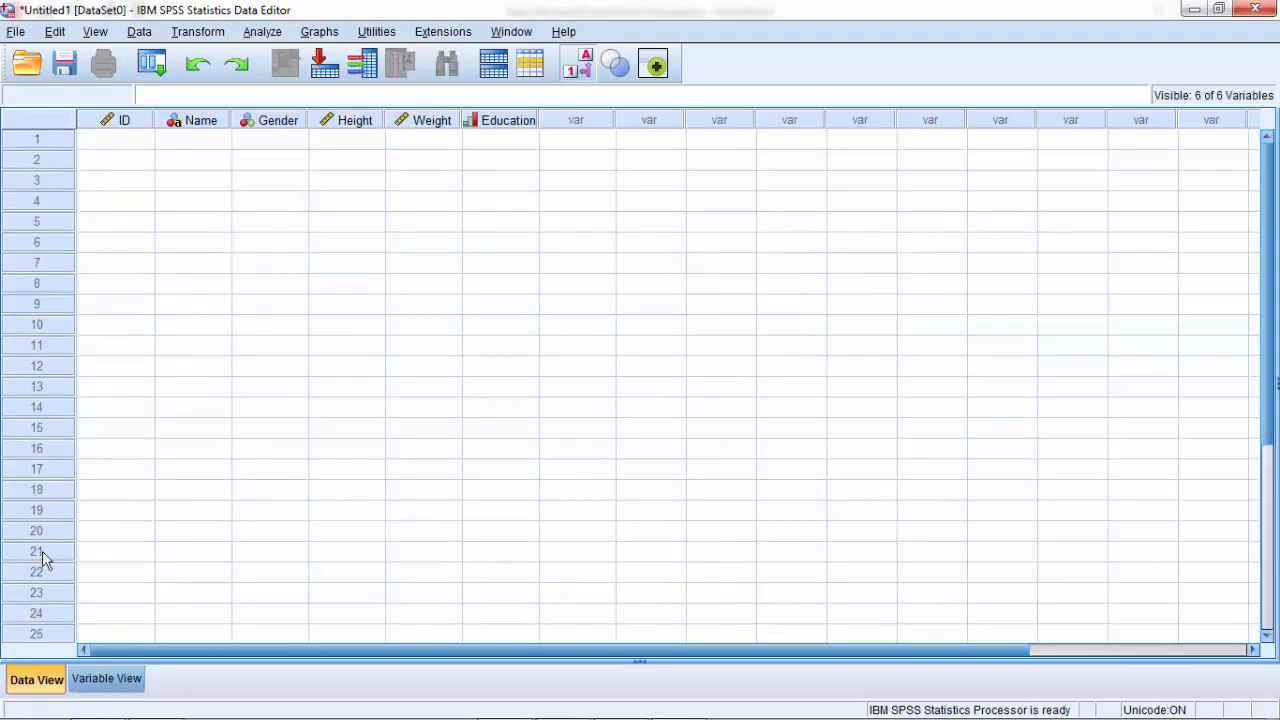
pyautogui.click(54, 142)
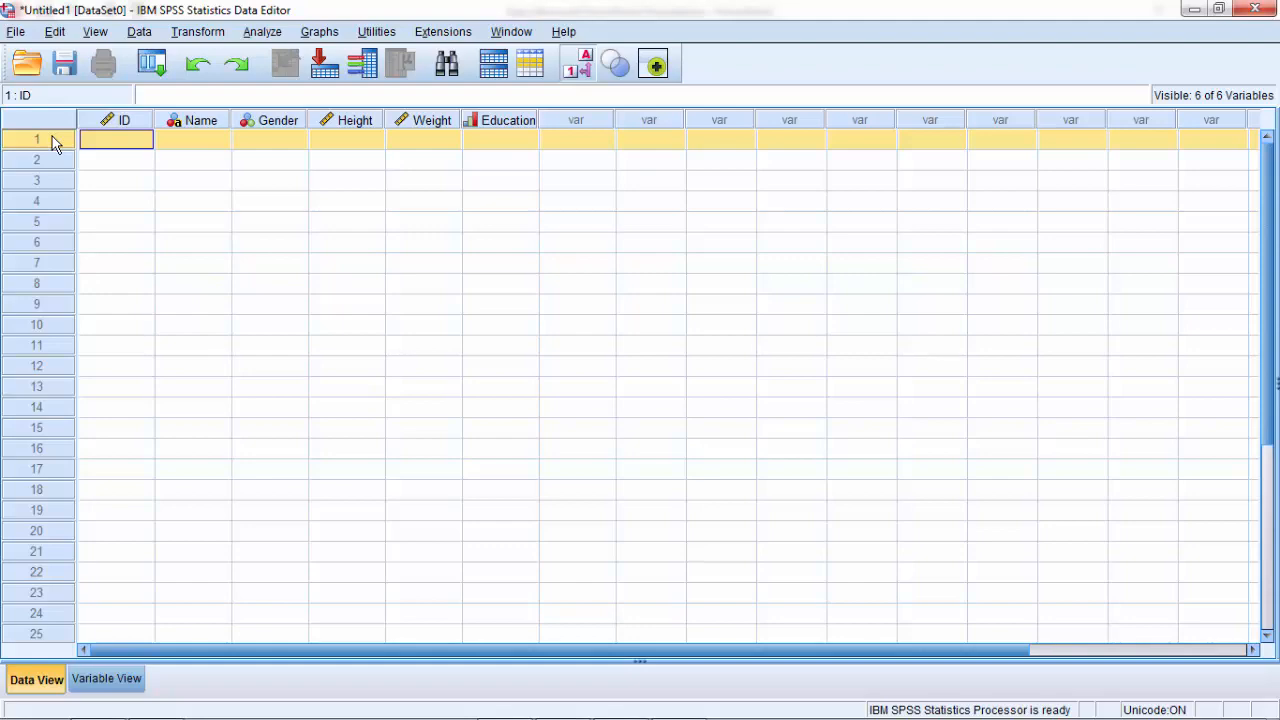
pyautogui.click(522, 716)
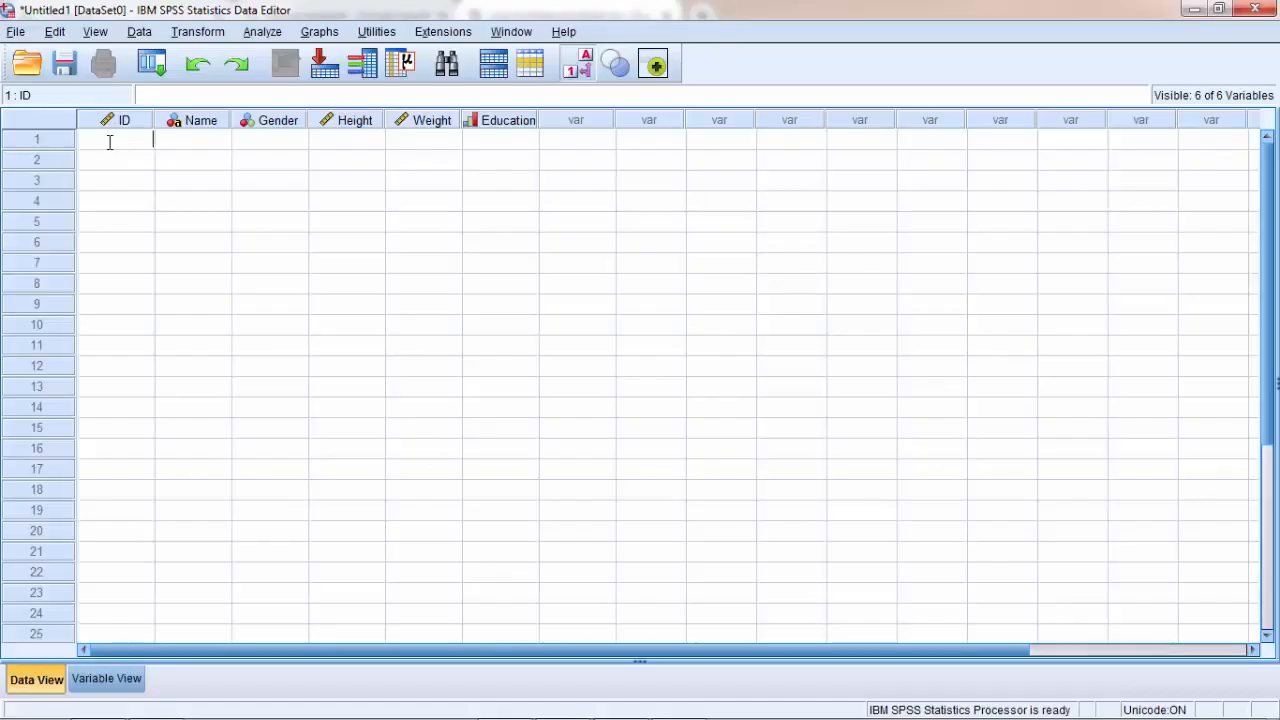
pyautogui.write('1')
pyautogui.click(184, 146)
pyautogui.doubleClick(183, 143)
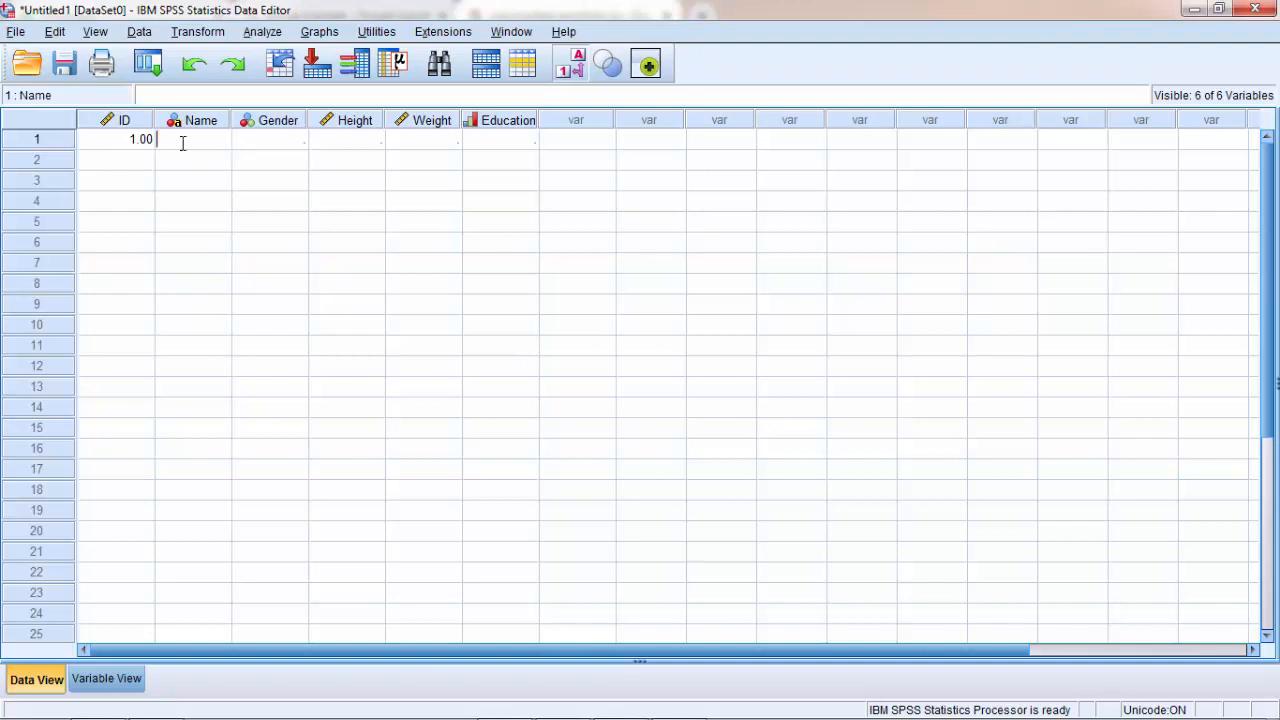
pyautogui.write('Cristppher')
# Step: Complete the first case with Gender 0, Height 130, Weight 30 and Education 1
pyautogui.click(249, 146)
pyautogui.write('0')
pyautogui.click(378, 146)
pyautogui.write('130')
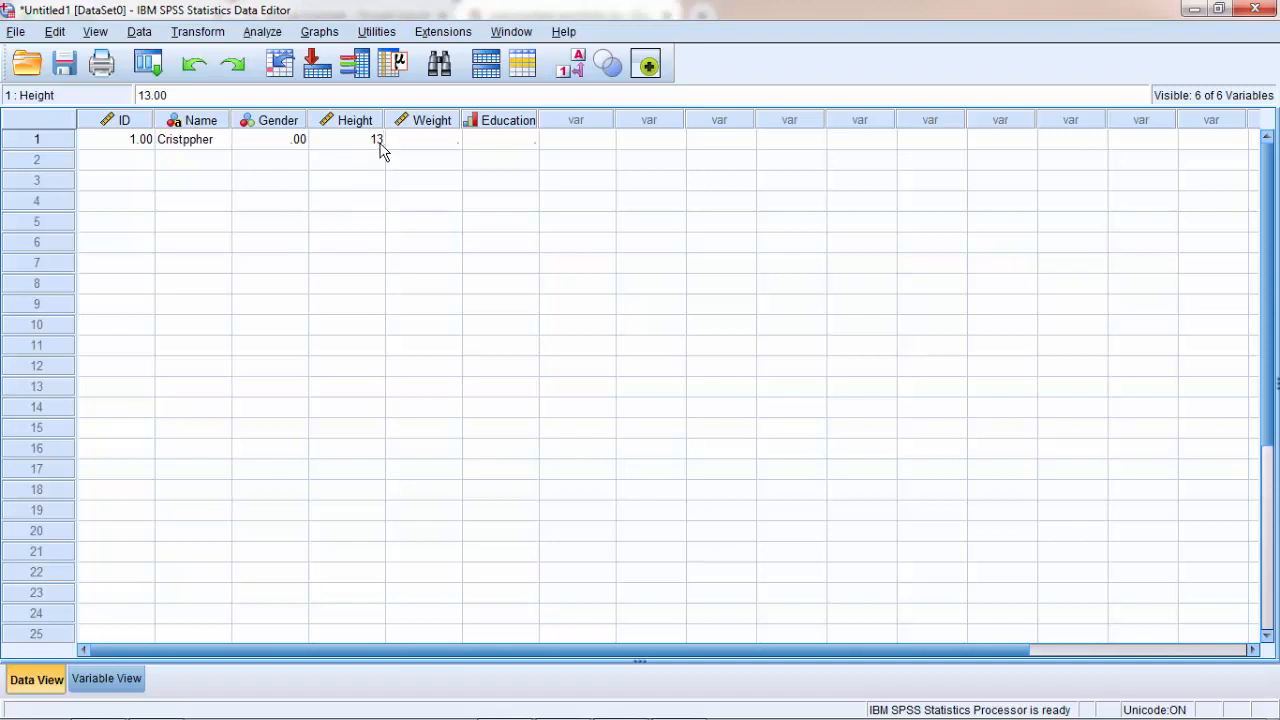
pyautogui.click(440, 150)
pyautogui.write('30')
pyautogui.click(491, 143)
pyautogui.write('1')
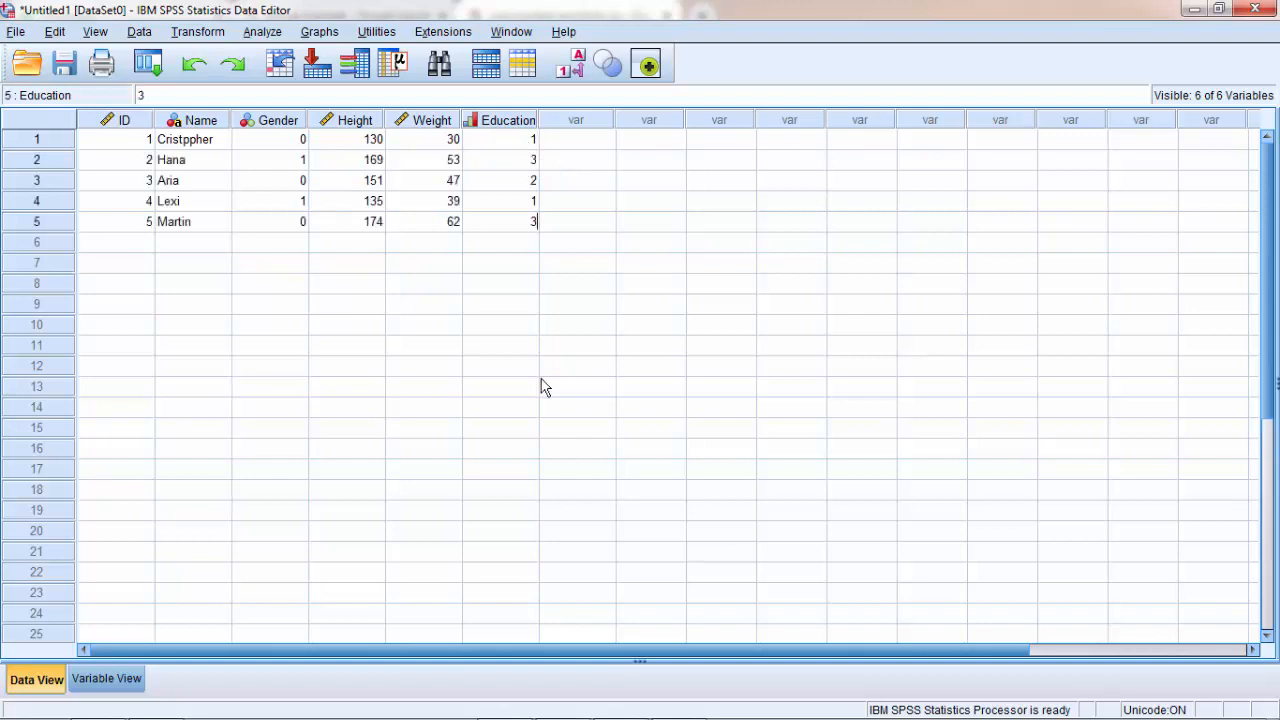
# Step: Enter 6 as the ID of a sixth case and delete that value again
pyautogui.click(148, 243)
pyautogui.write('6')
pyautogui.click(175, 263)
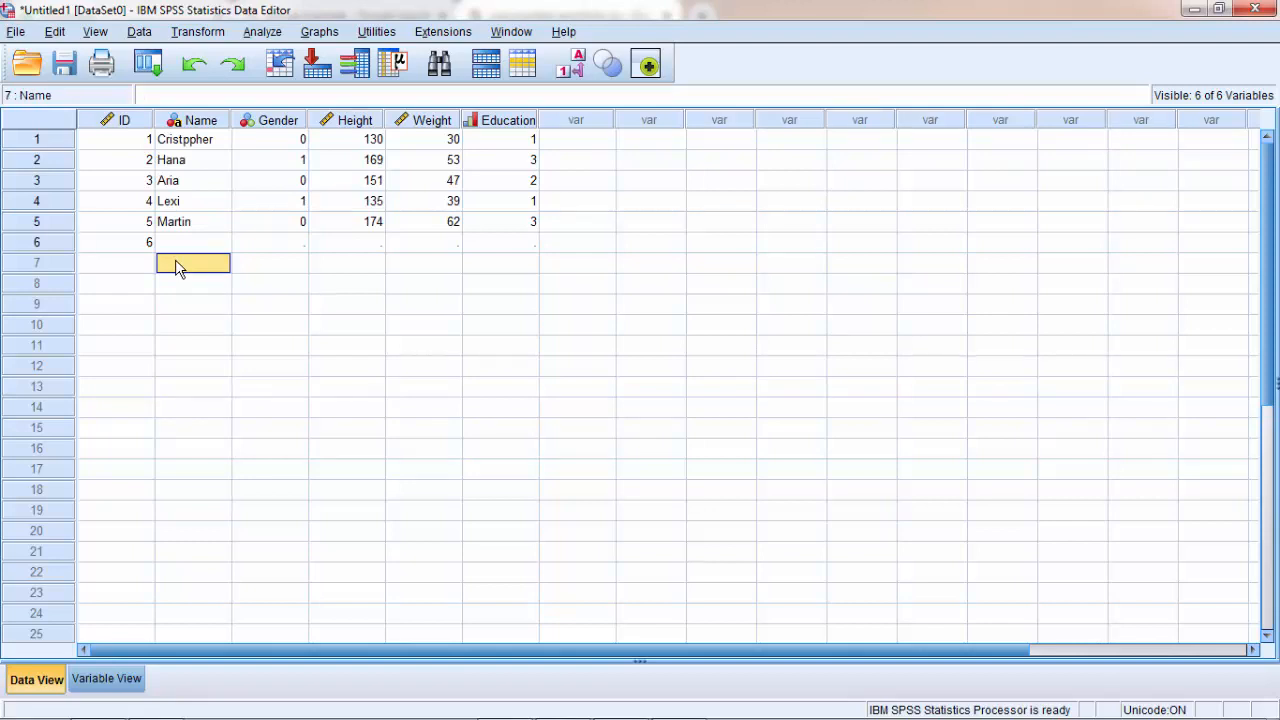
pyautogui.click(142, 246)
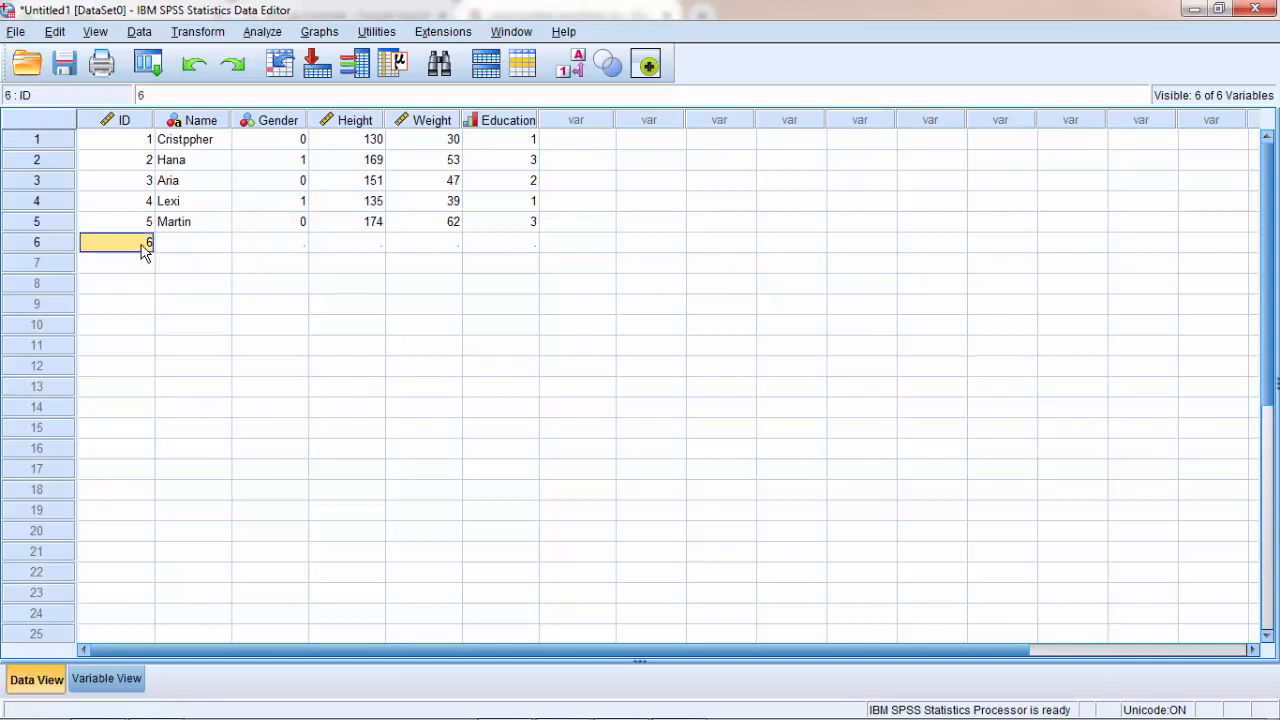
pyautogui.press('Delete')
pyautogui.click(198, 284)
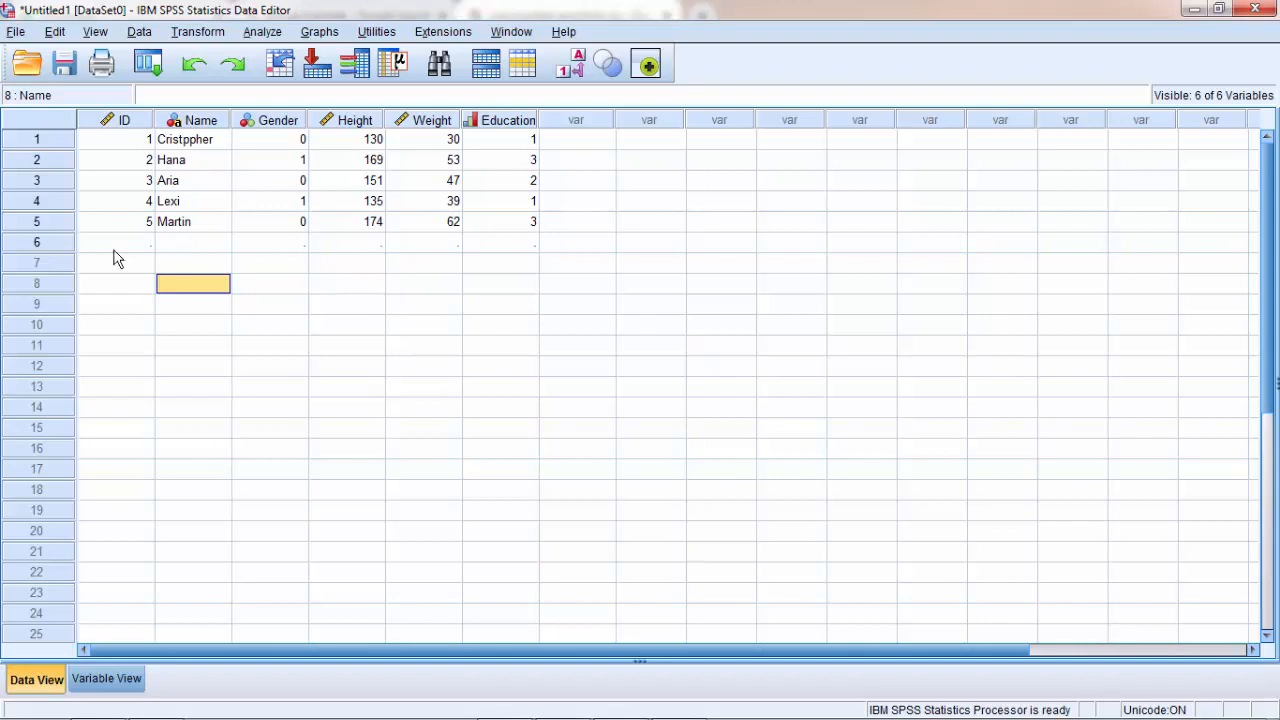
# Step: Remove the empty sixth case from the data
pyautogui.click(44, 243)
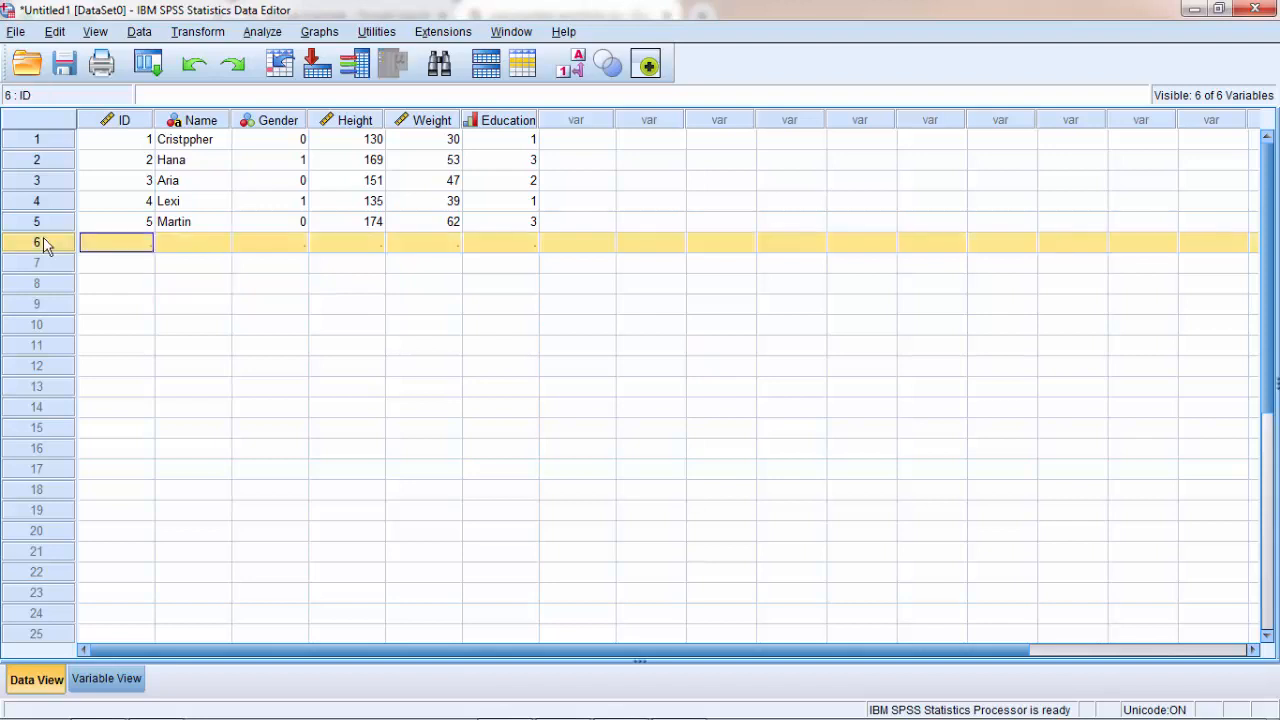
pyautogui.rightClick(44, 243)
pyautogui.click(94, 316)
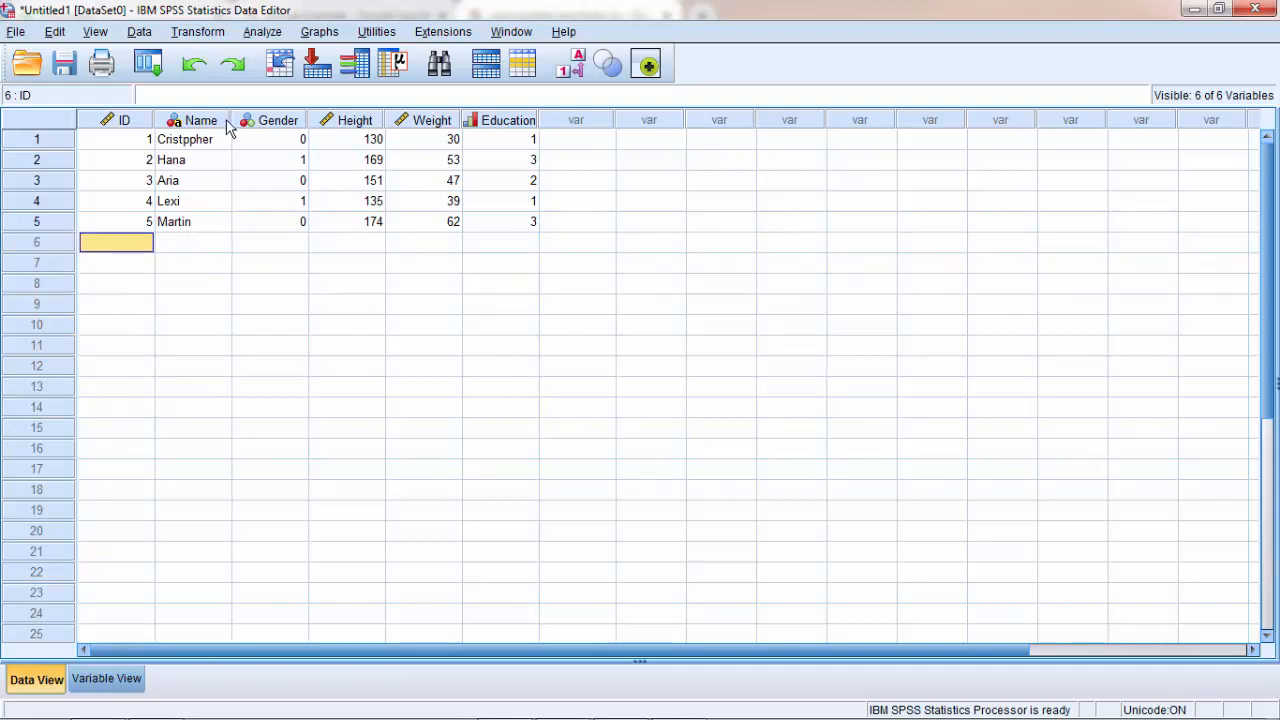
# Step: Widen the data column of the Name variable, setting its Columns value to 15
pyautogui.moveTo(231, 122); pyautogui.dragTo(281, 131)
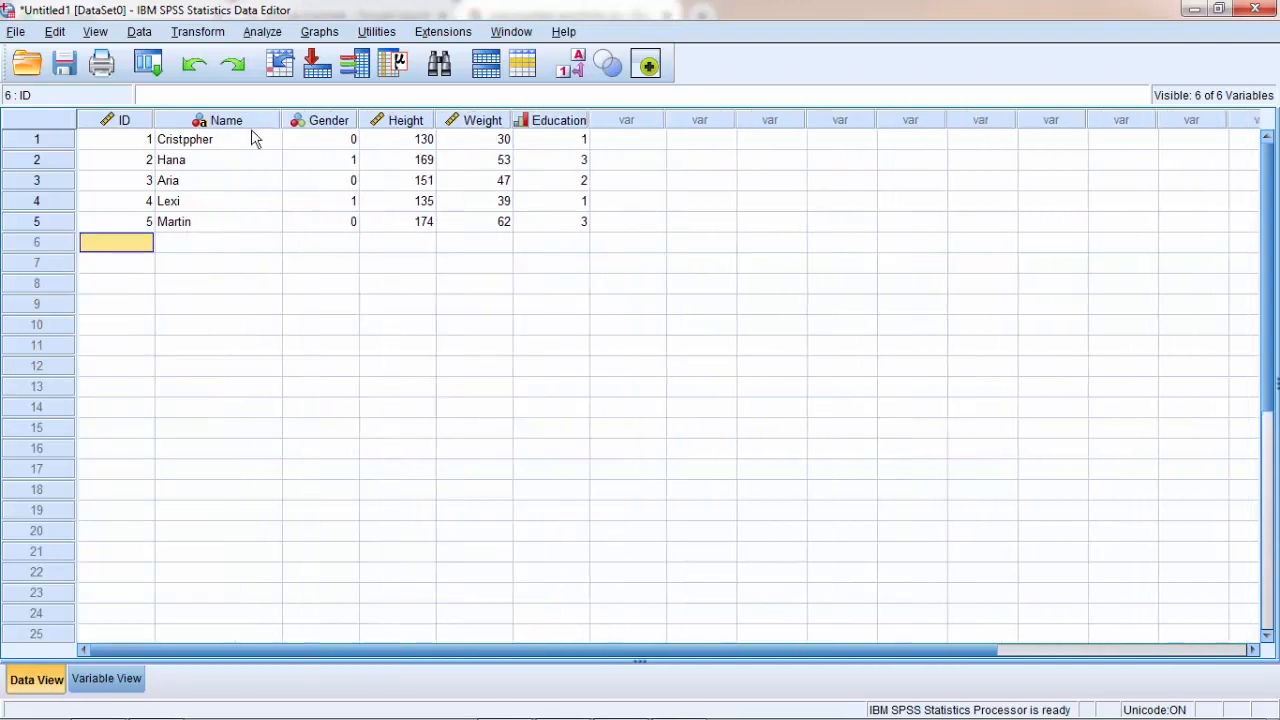
pyautogui.click(106, 679)
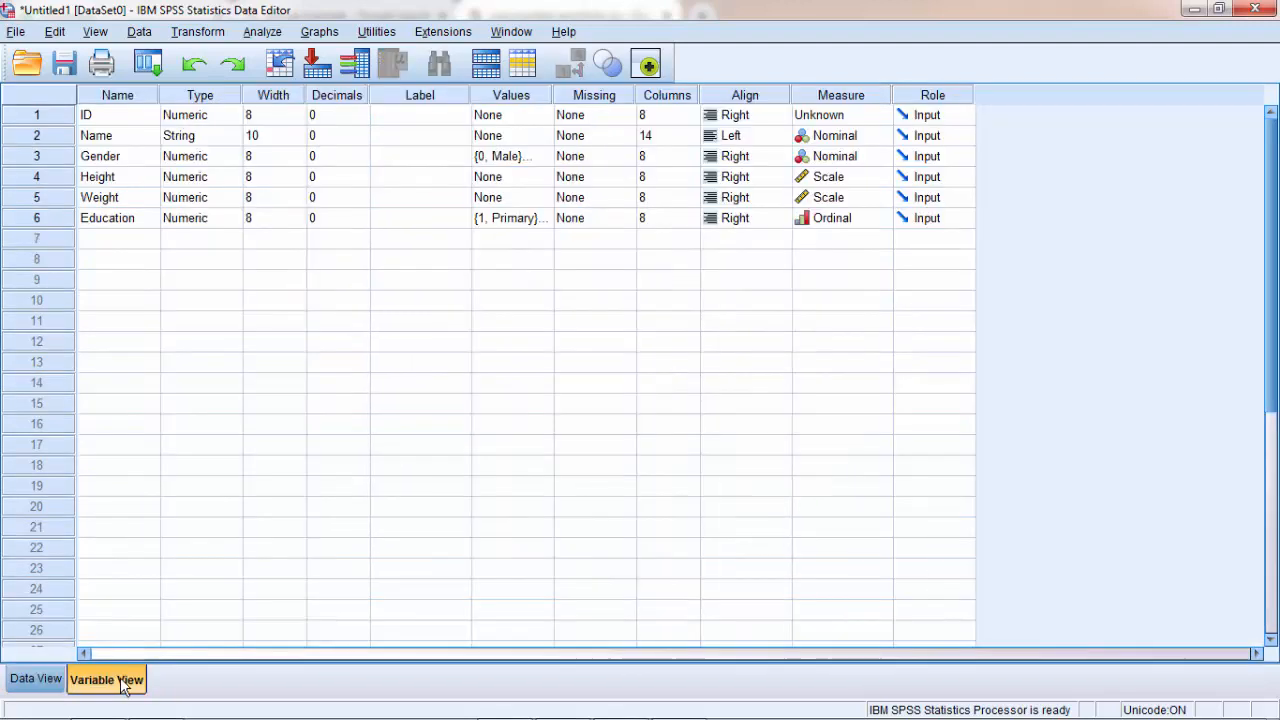
pyautogui.click(670, 136)
pyautogui.moveTo(670, 136); pyautogui.dragTo(642, 140)
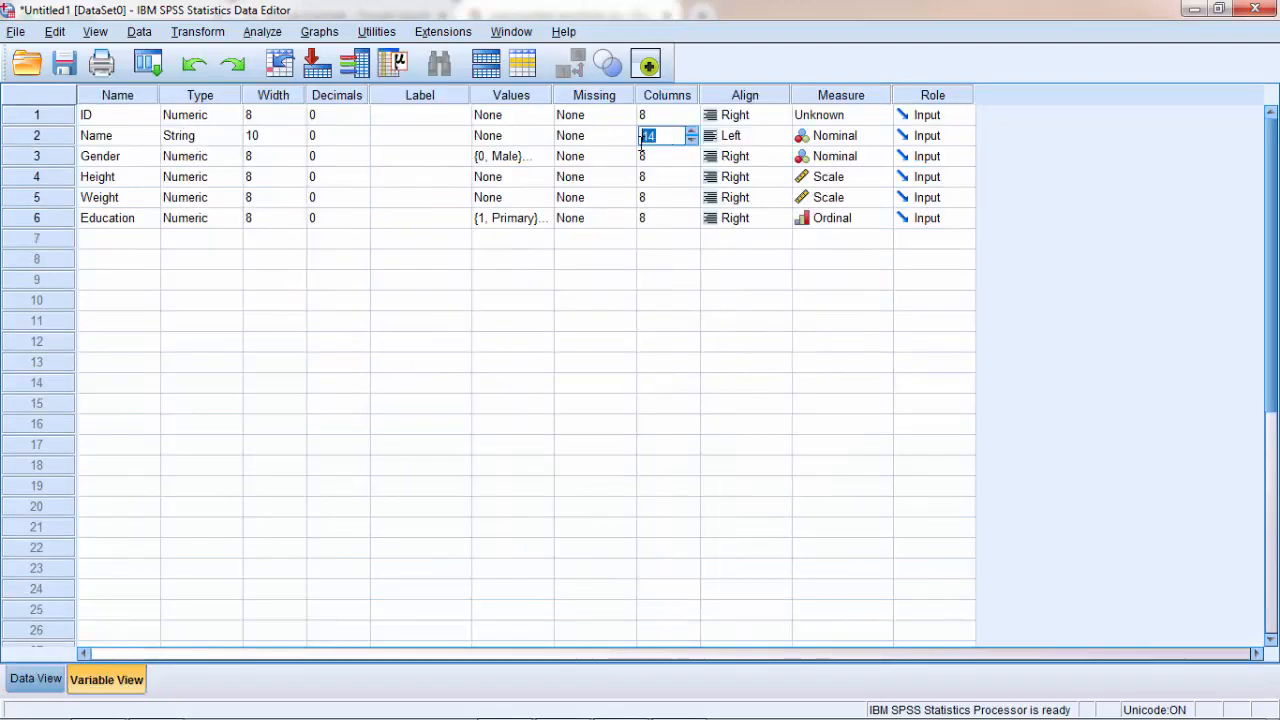
pyautogui.write('15')
pyautogui.press('Tab')
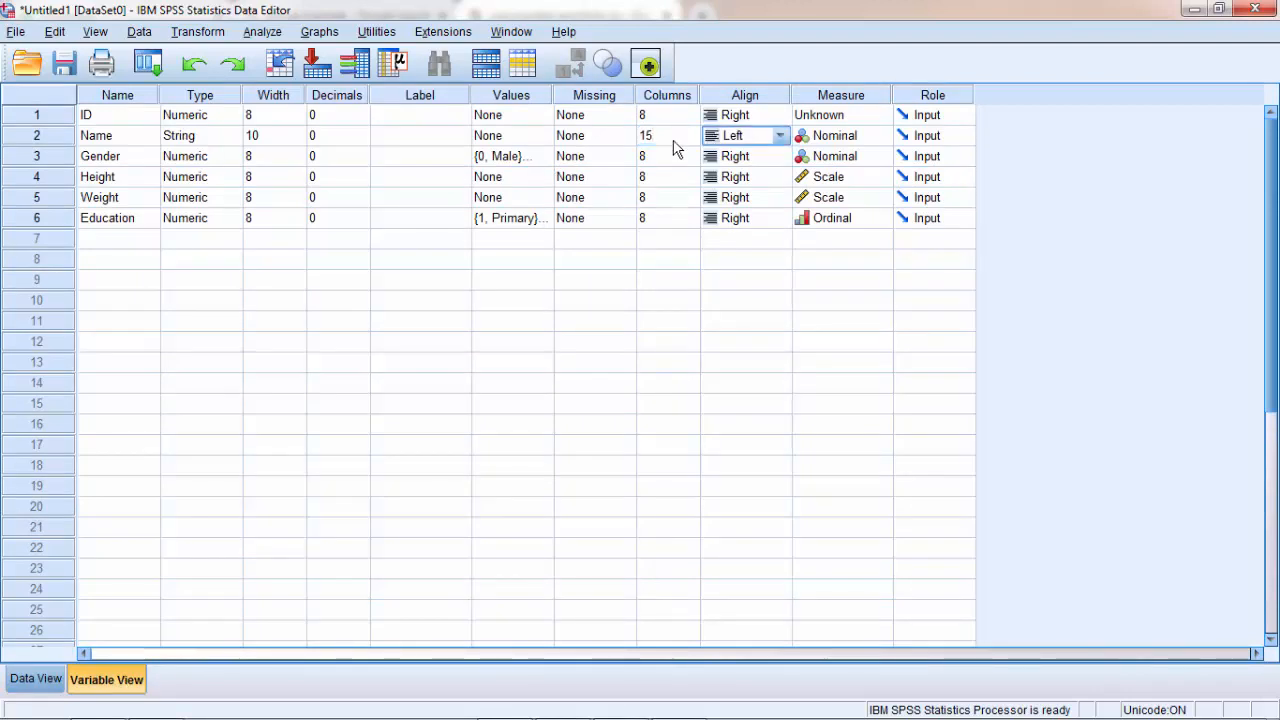
pyautogui.click(675, 136)
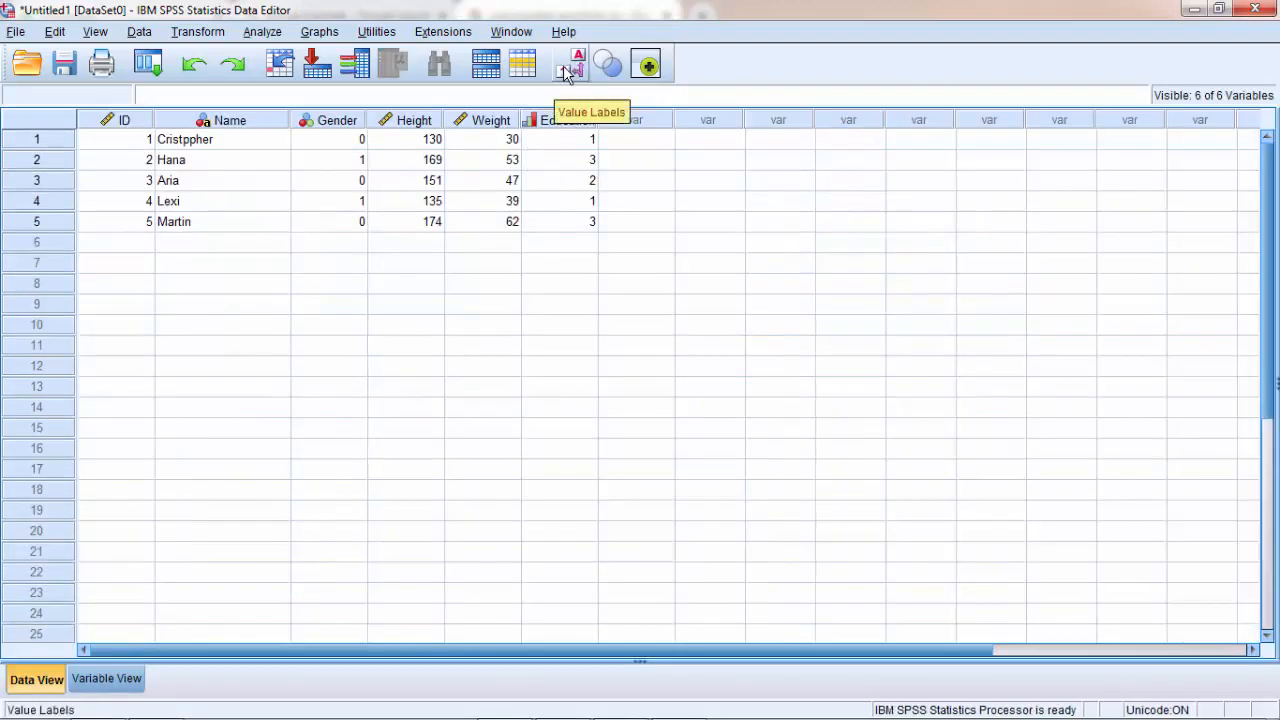
# Step: Display value labels instead of codes in the data, switching them off and on again to compare
pyautogui.click(577, 70)
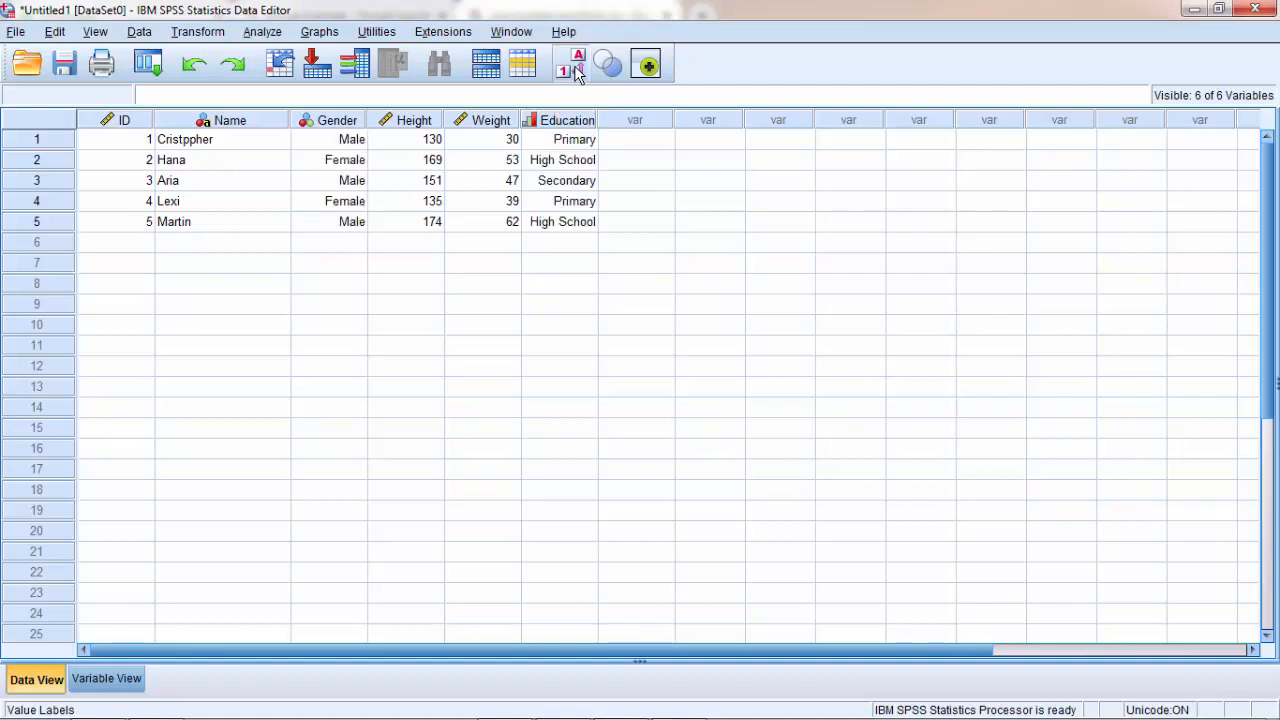
pyautogui.click(577, 72)
pyautogui.click(577, 72)
# Step: Go from the Gender data column to its variable definition and open its name for editing
pyautogui.doubleClick(333, 122)
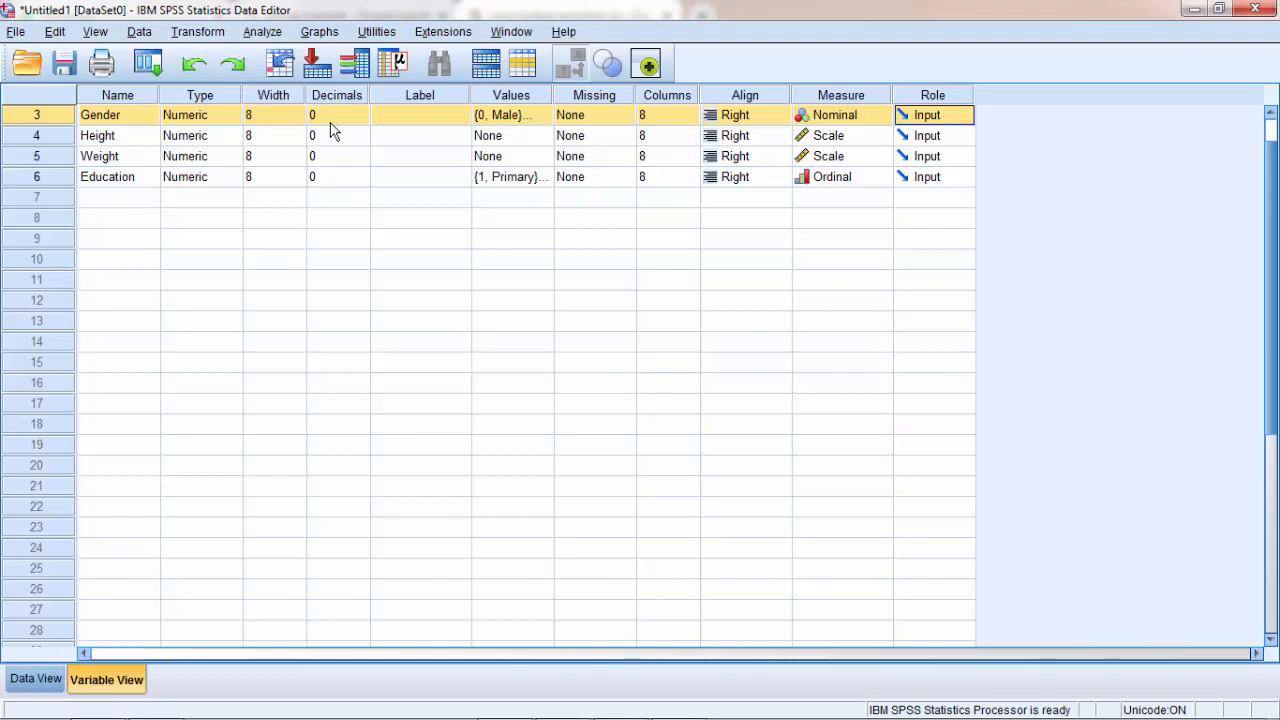
pyautogui.doubleClick(153, 118)
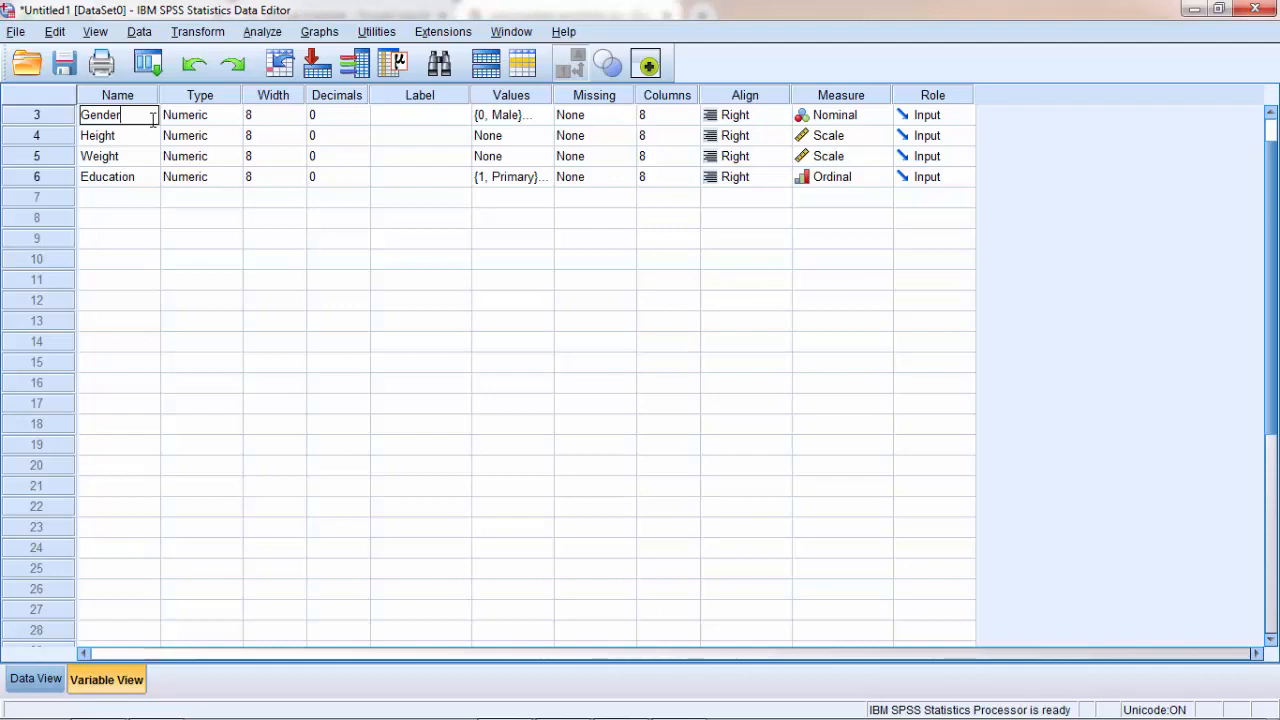
# Step: Start saving the dataset and choose the Desktop as the destination folder
pyautogui.click(66, 60)
pyautogui.click(911, 176)
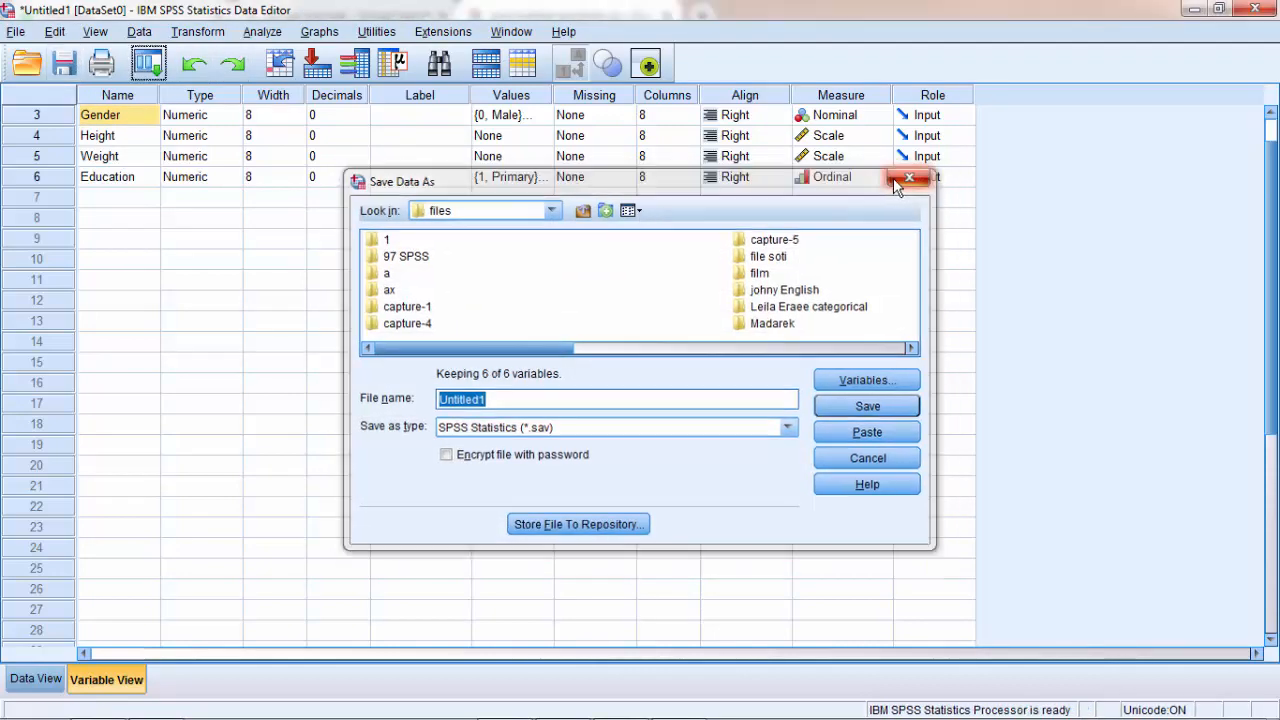
pyautogui.click(16, 31)
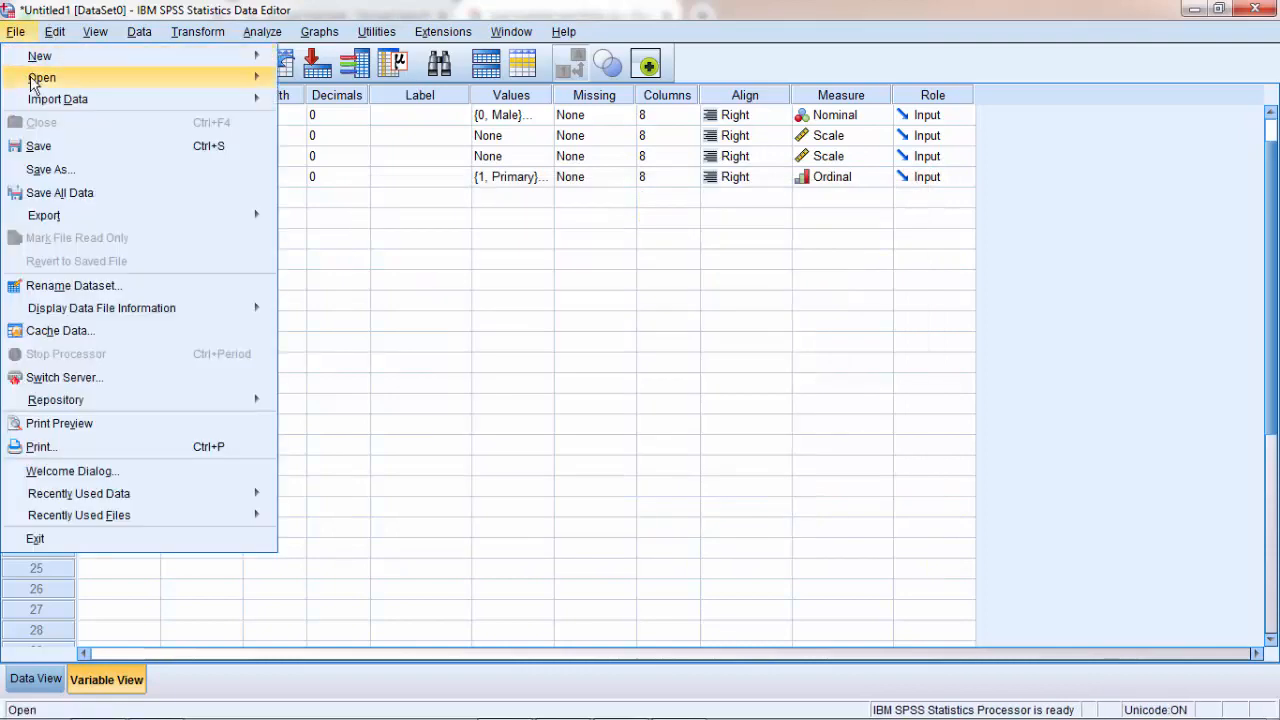
pyautogui.click(40, 152)
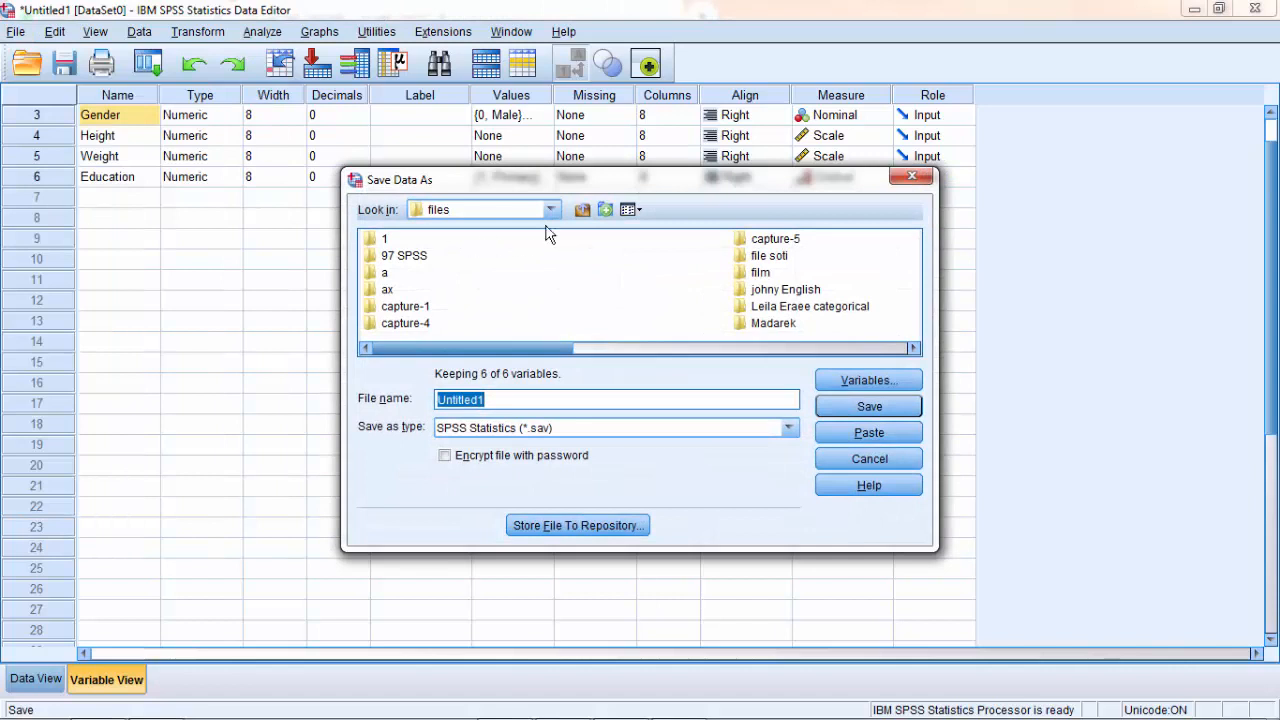
pyautogui.click(581, 210)
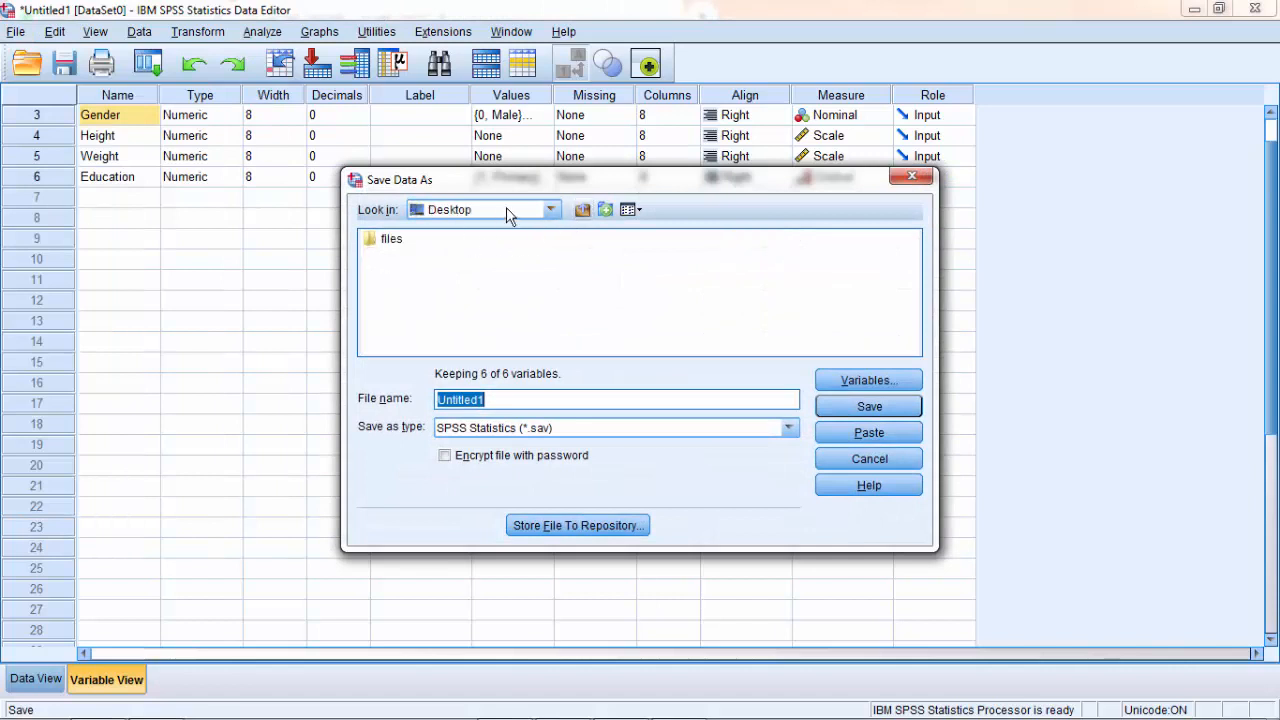
pyautogui.click(552, 213)
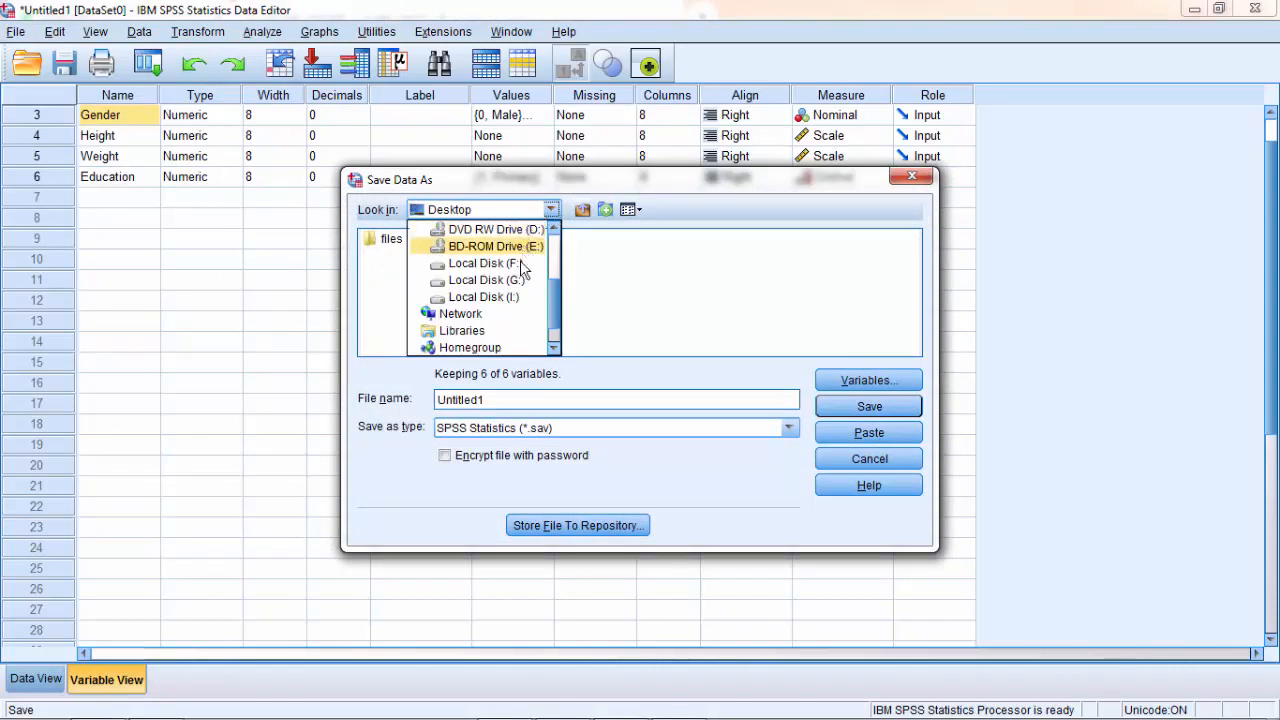
pyautogui.moveTo(556, 298); pyautogui.dragTo(556, 259)
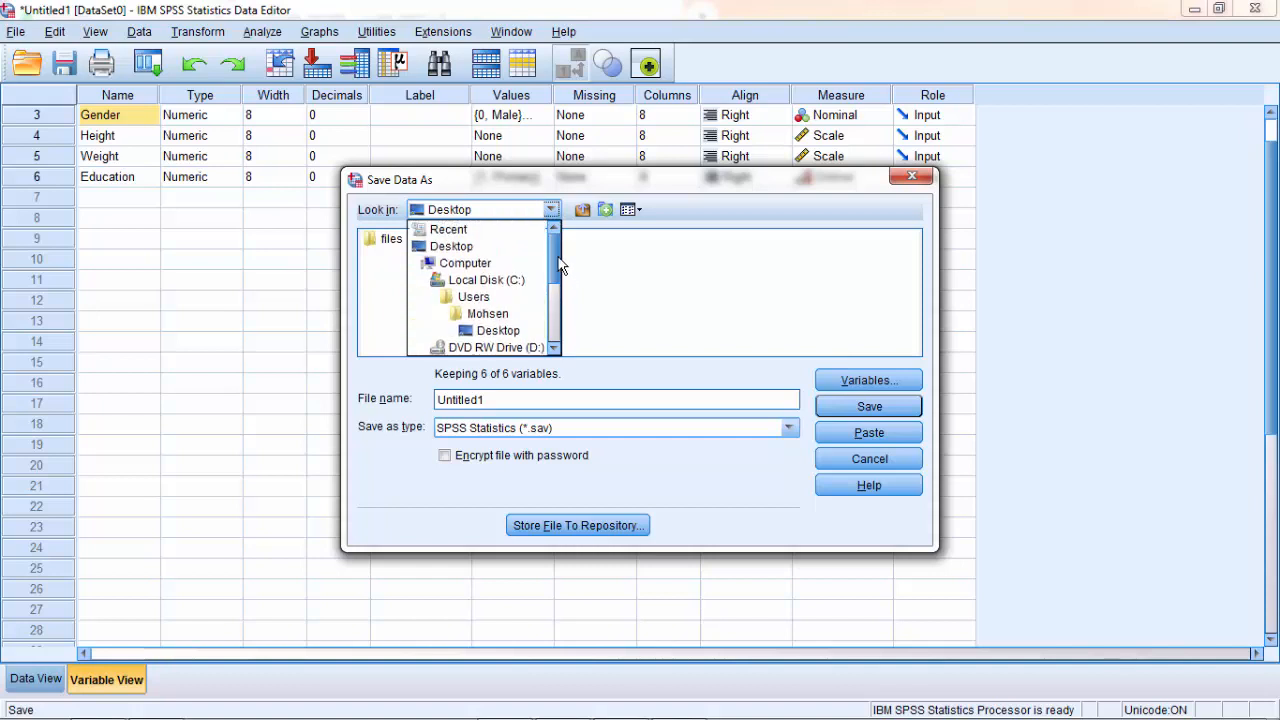
pyautogui.click(511, 329)
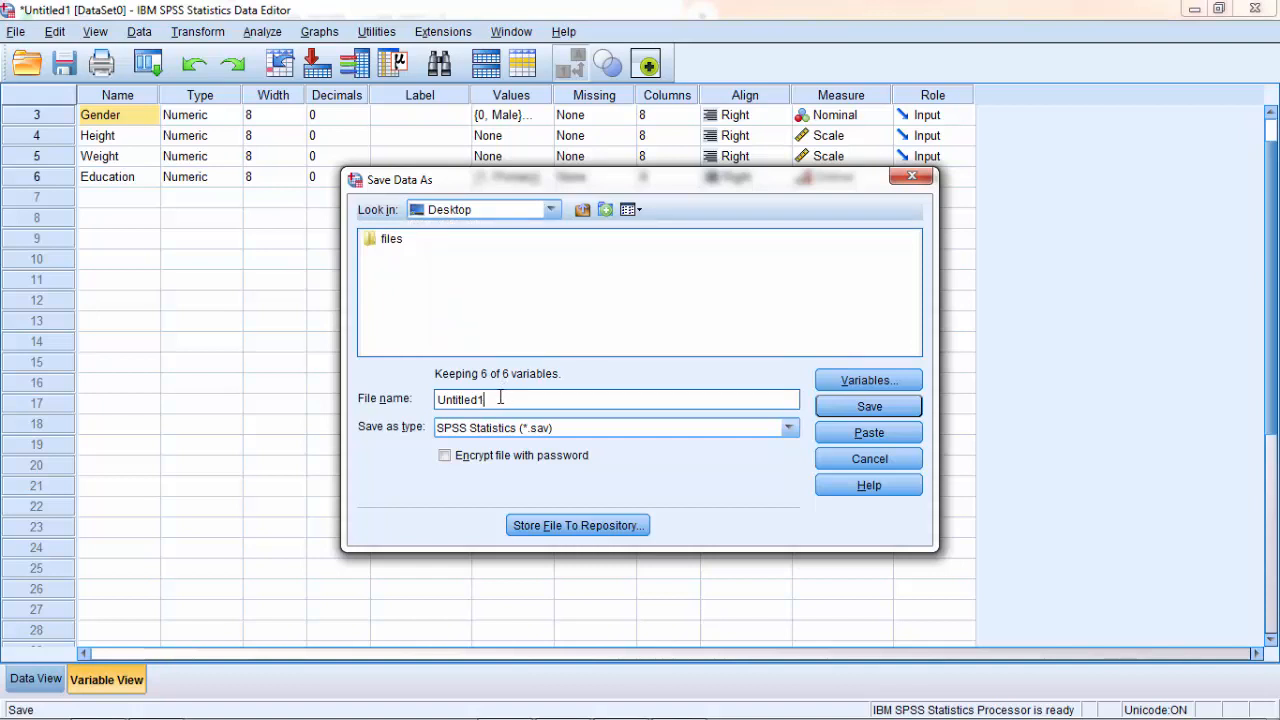
# Step: Name the data file My Datat and save it in SPSS Statistics (*.sav) format
pyautogui.moveTo(486, 400); pyautogui.dragTo(398, 397)
pyautogui.write('My Data')
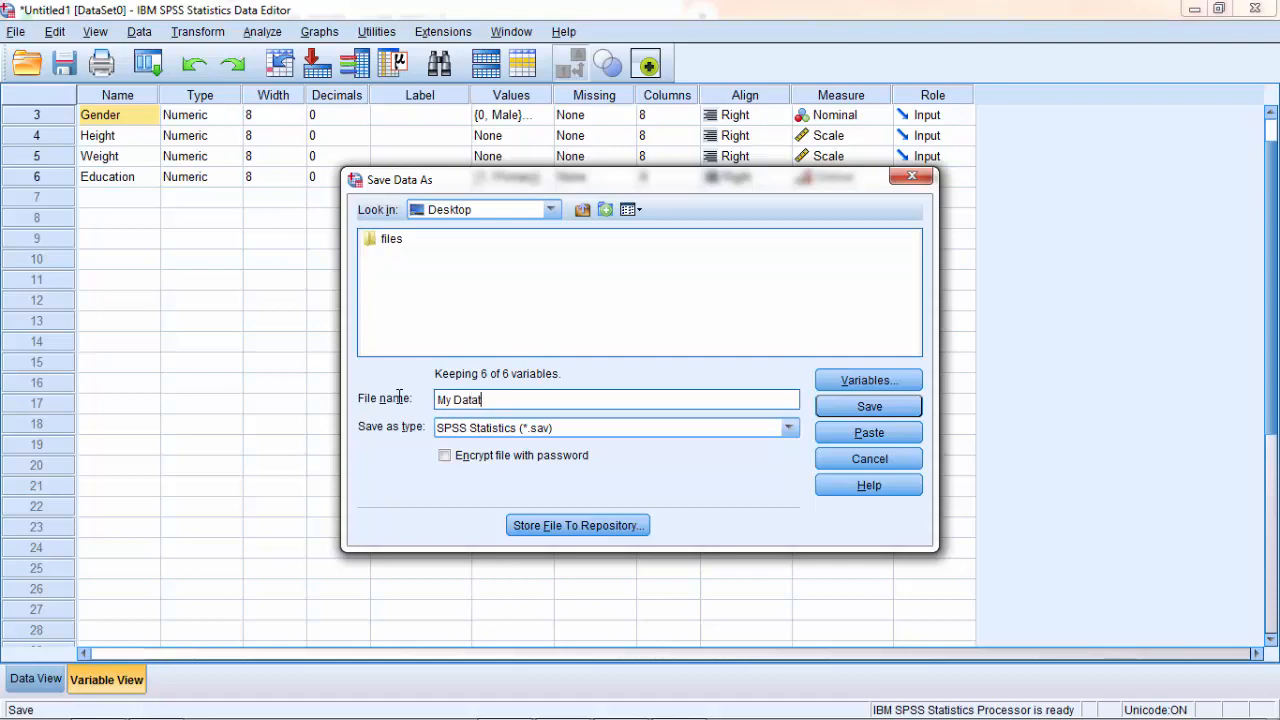
pyautogui.click(866, 407)
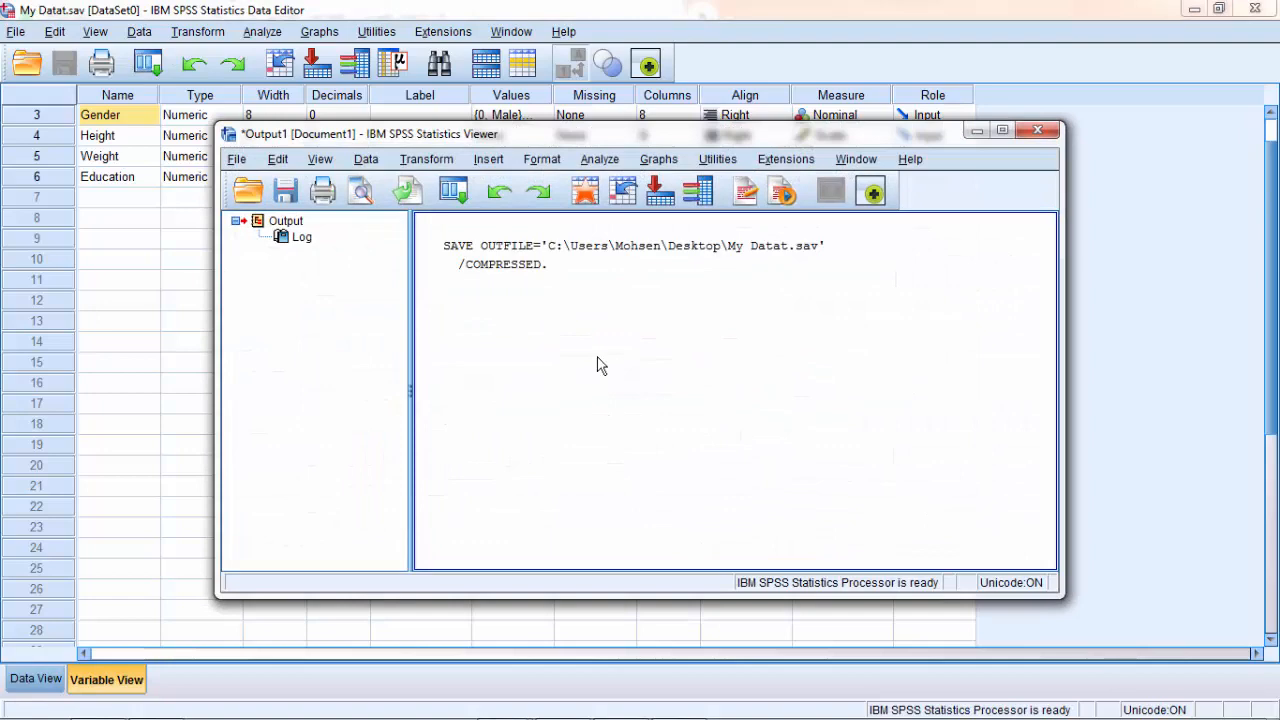
# Step: Save the output document to the Desktop as My output in Viewer Files (*.spv) format
pyautogui.moveTo(280, 141); pyautogui.dragTo(300, 175)
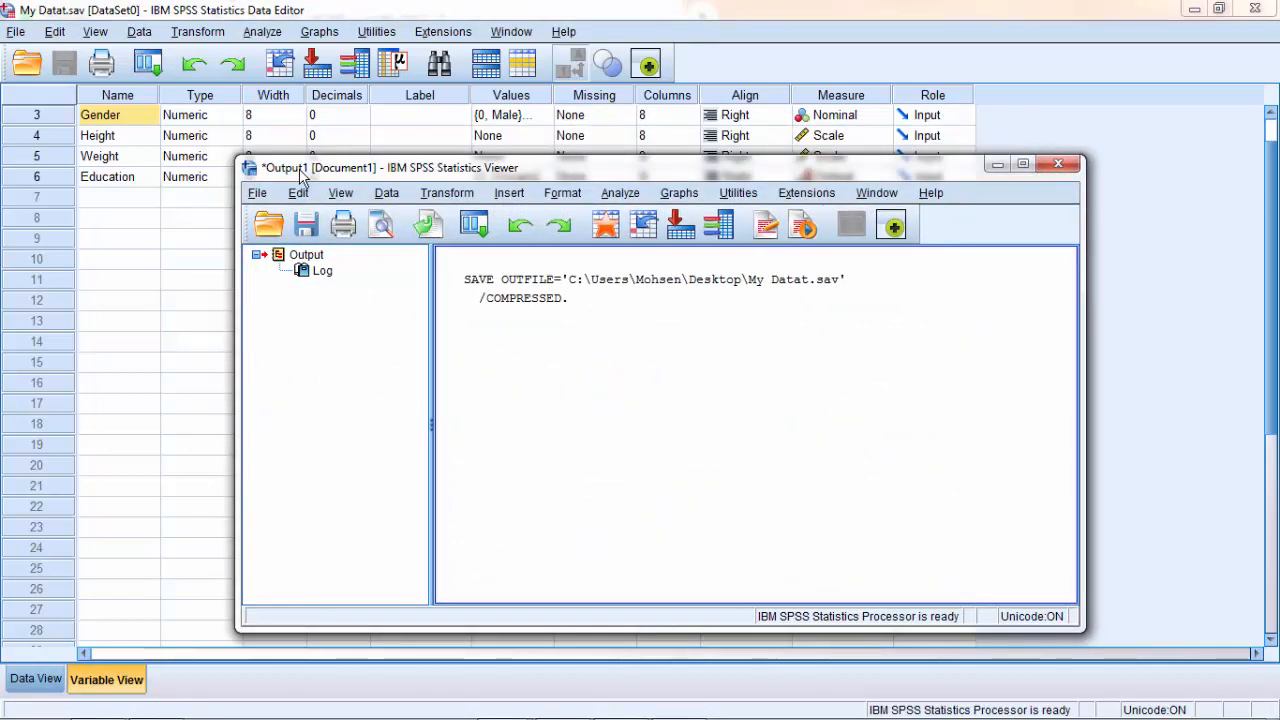
pyautogui.click(307, 226)
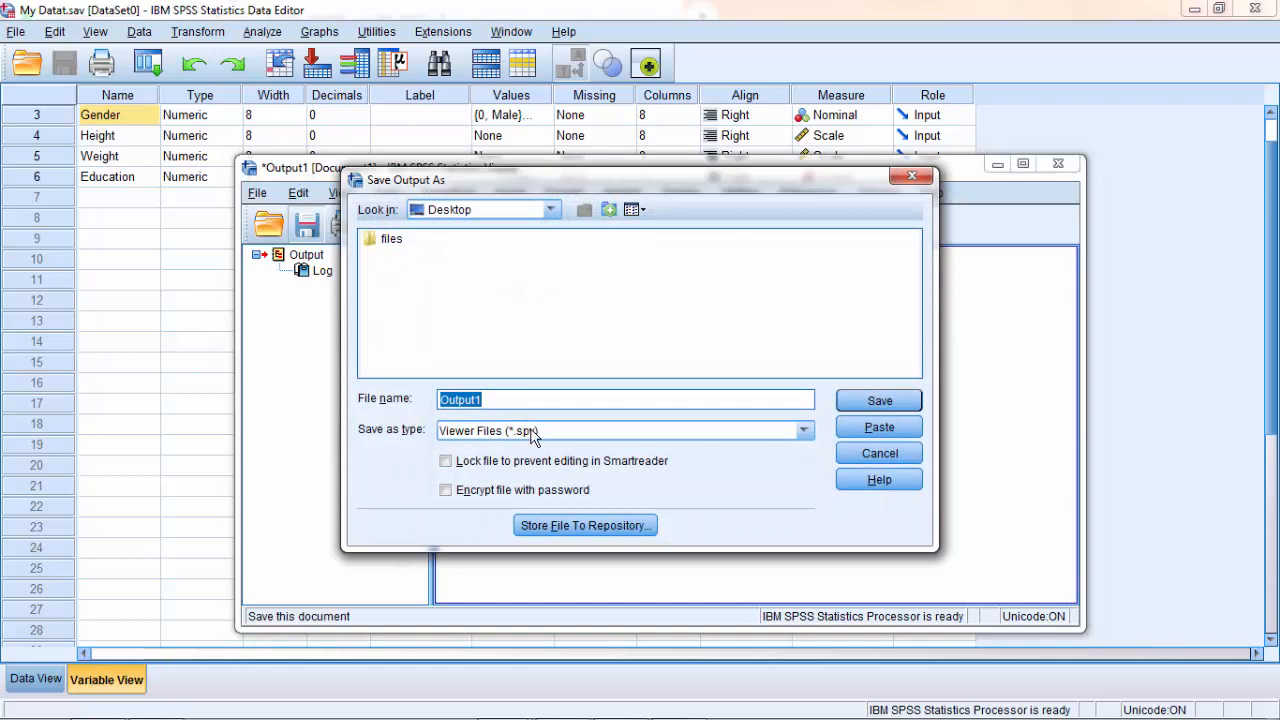
pyautogui.write('My outp')
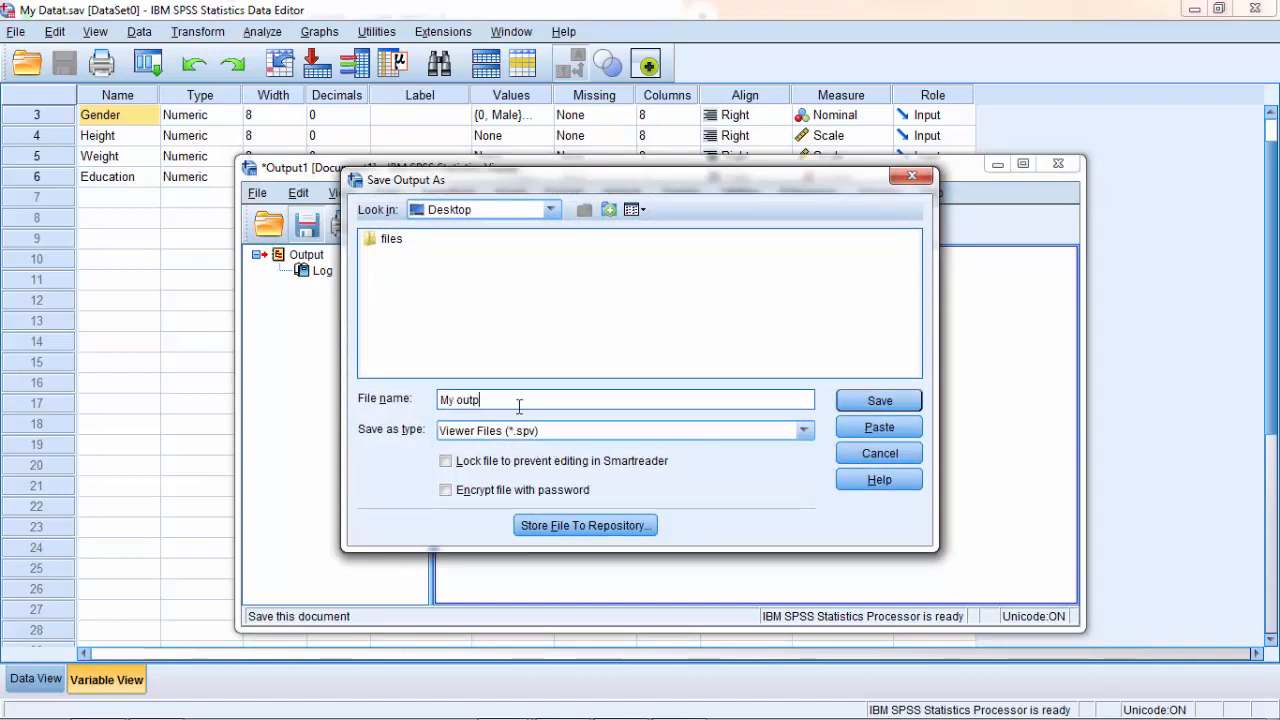
pyautogui.write('ut')
pyautogui.click(870, 402)
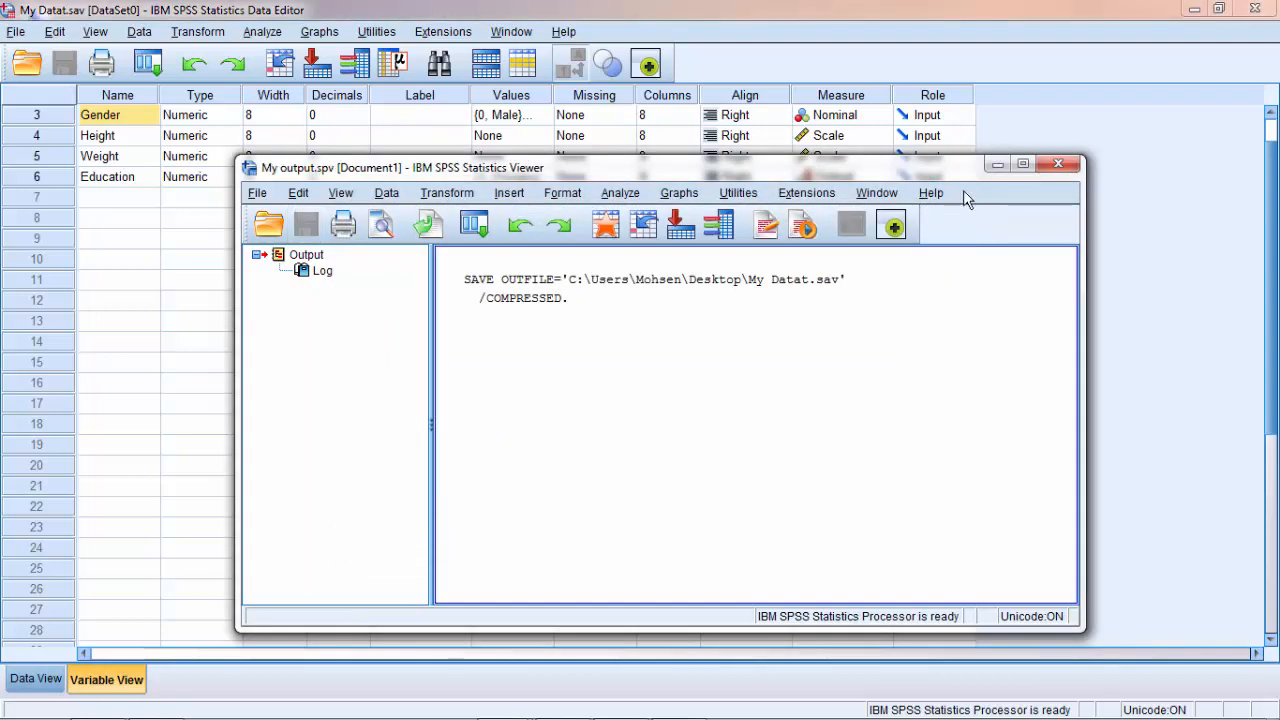
# Step: Minimize the output viewer and the data editor to look at the saved files on the desktop
pyautogui.click(996, 164)
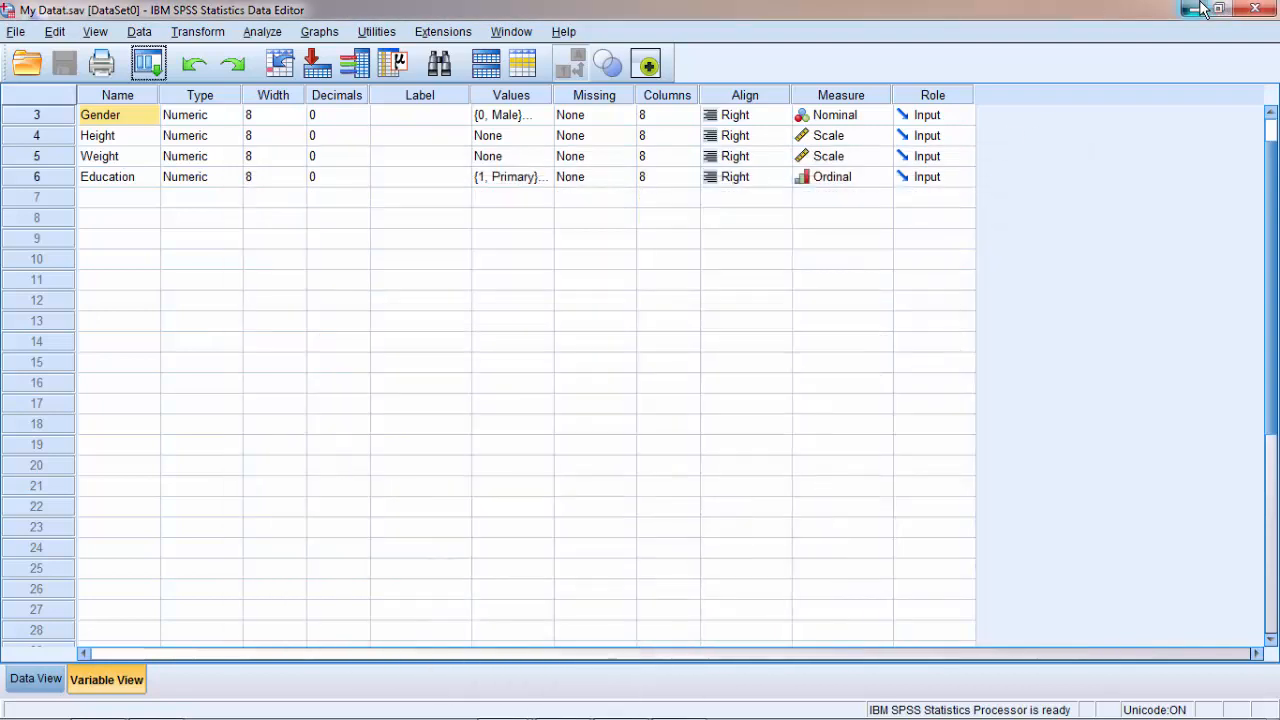
pyautogui.click(1199, 9)
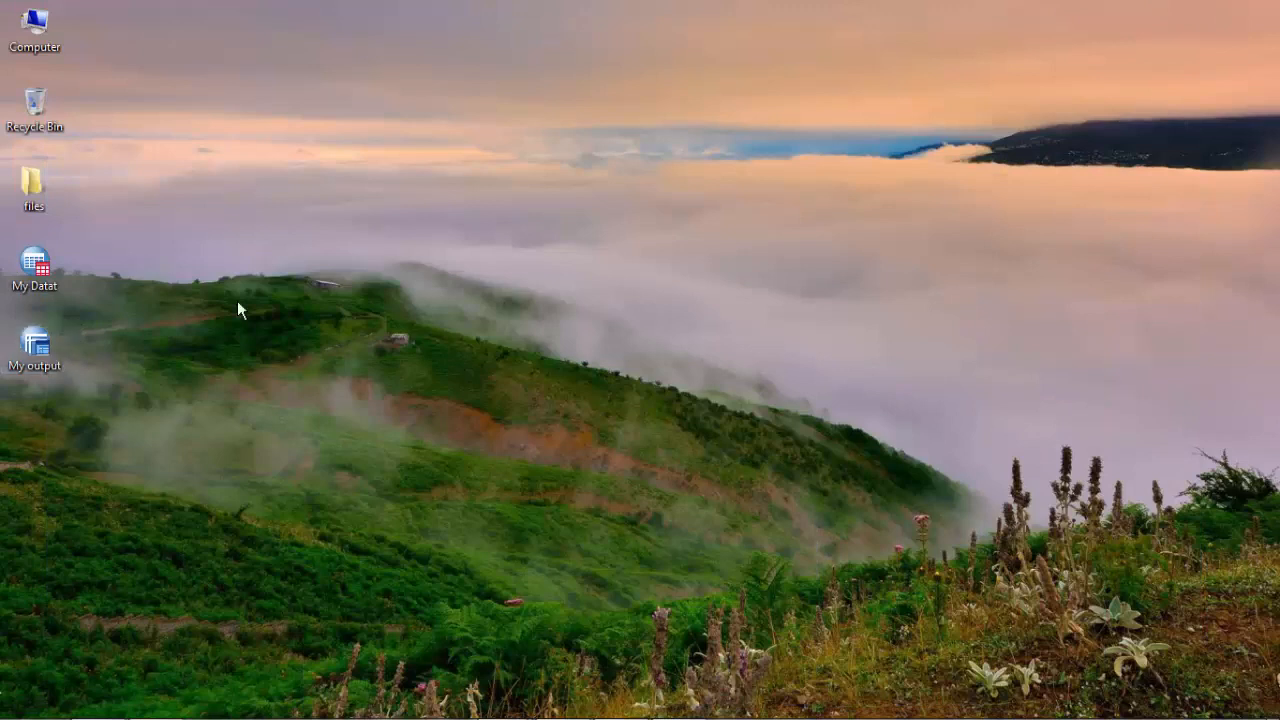